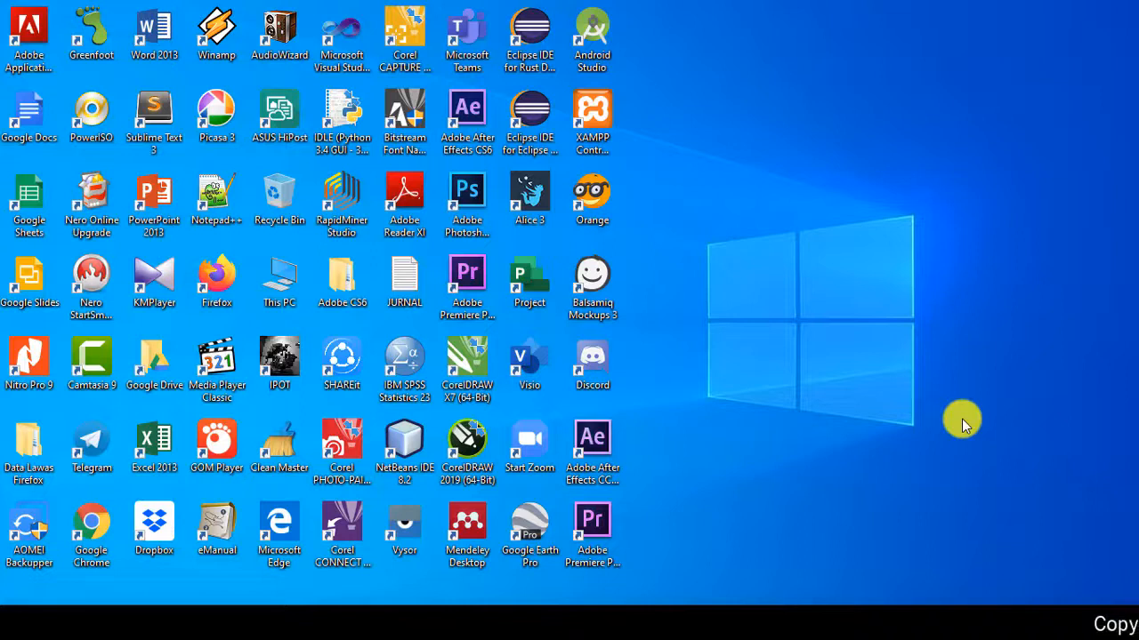
# - Create the project GS-1 in D:\MULTIMEDIA FILE and add Sequence 01 with the DVCPROHD 720p24 preset
pyautogui.click(682, 622)
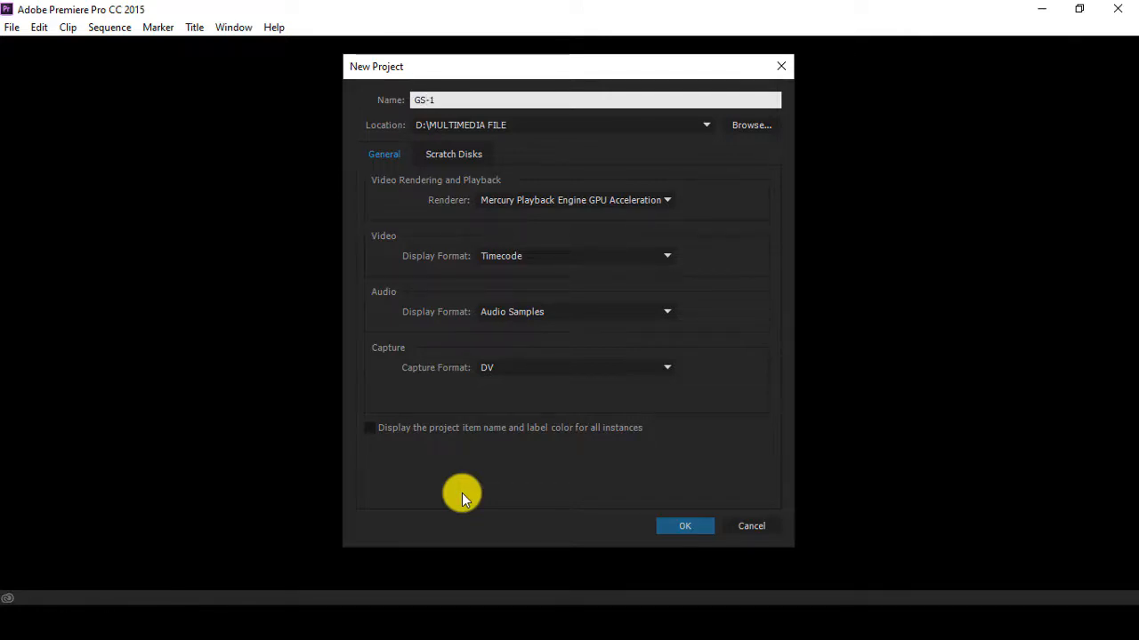
pyautogui.click(689, 525)
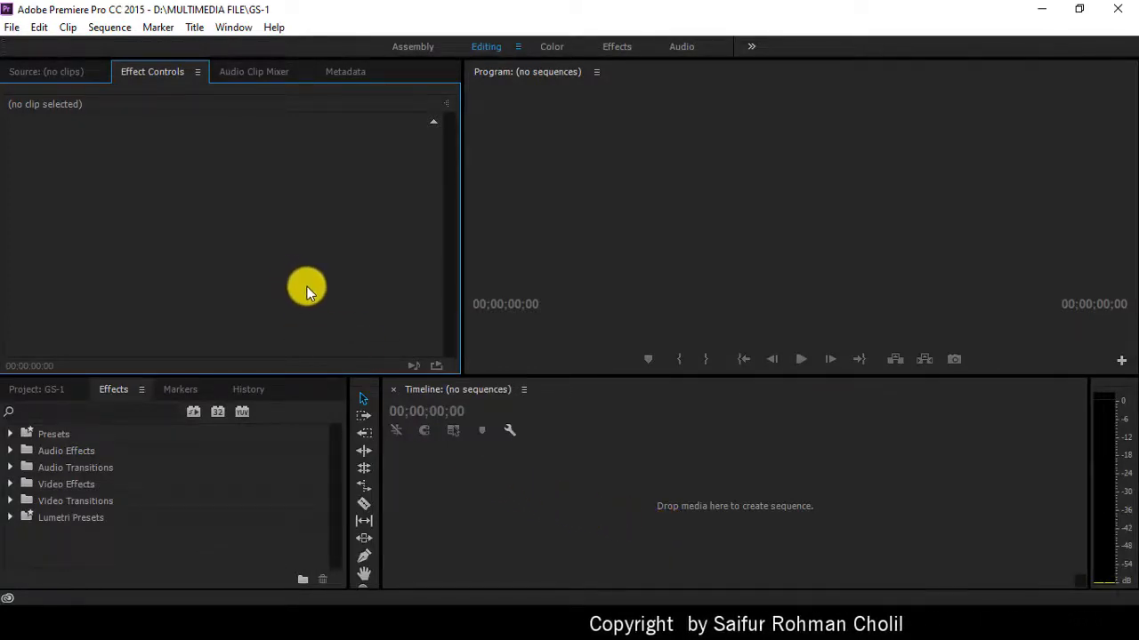
pyautogui.hotkey('ctrl', 'n')
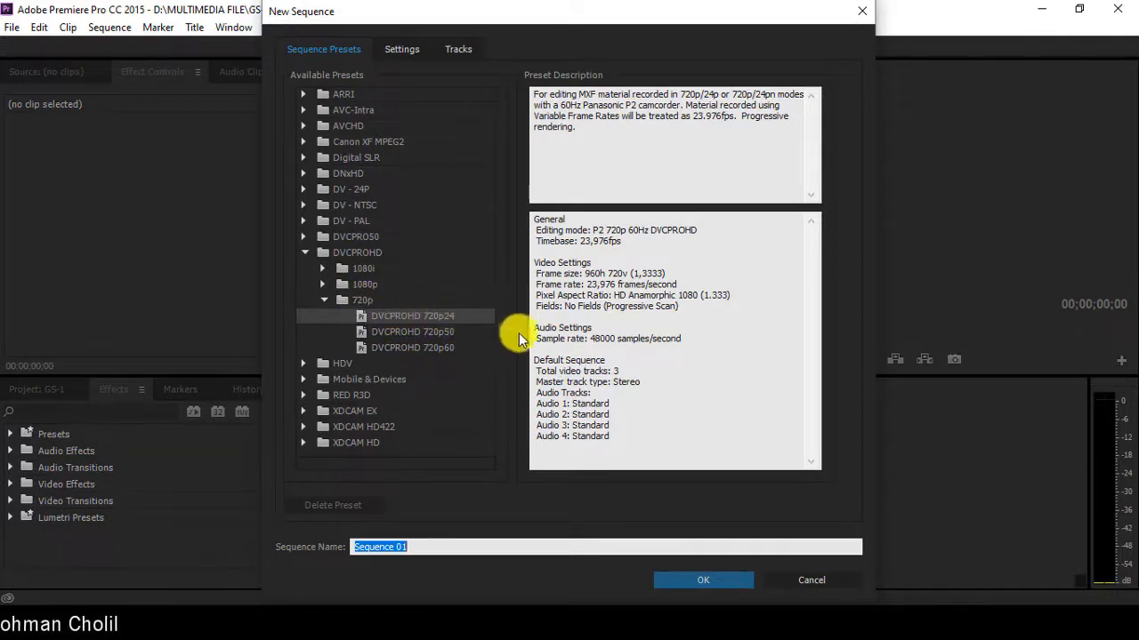
pyautogui.click(691, 580)
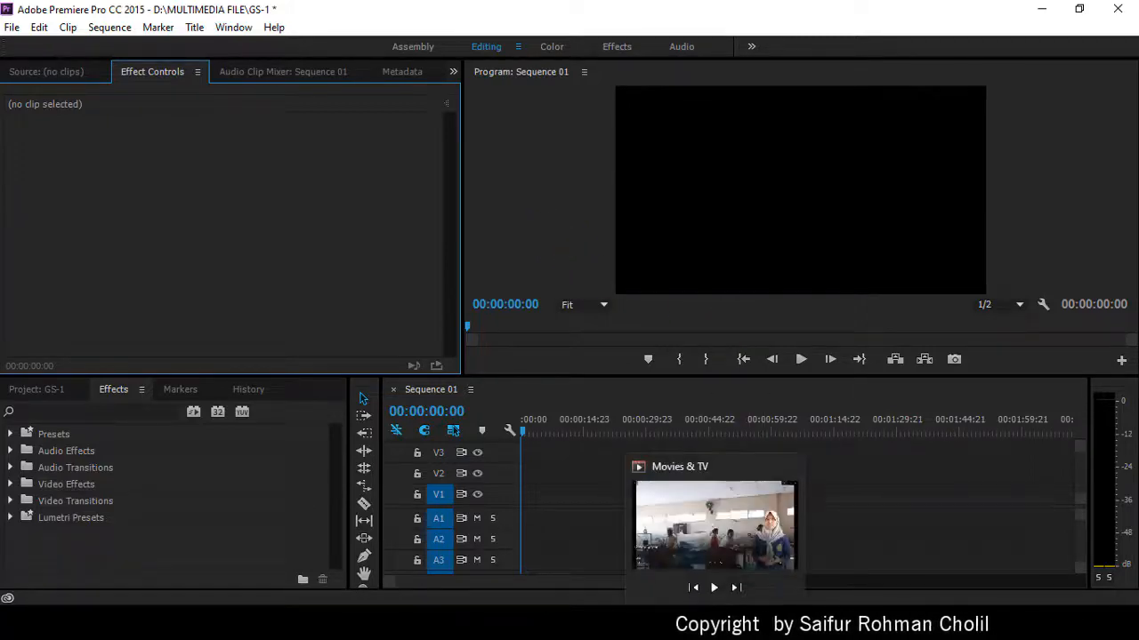
# - Switch to Movies & TV and play the finished Green Screen example video
pyautogui.click(712, 623)
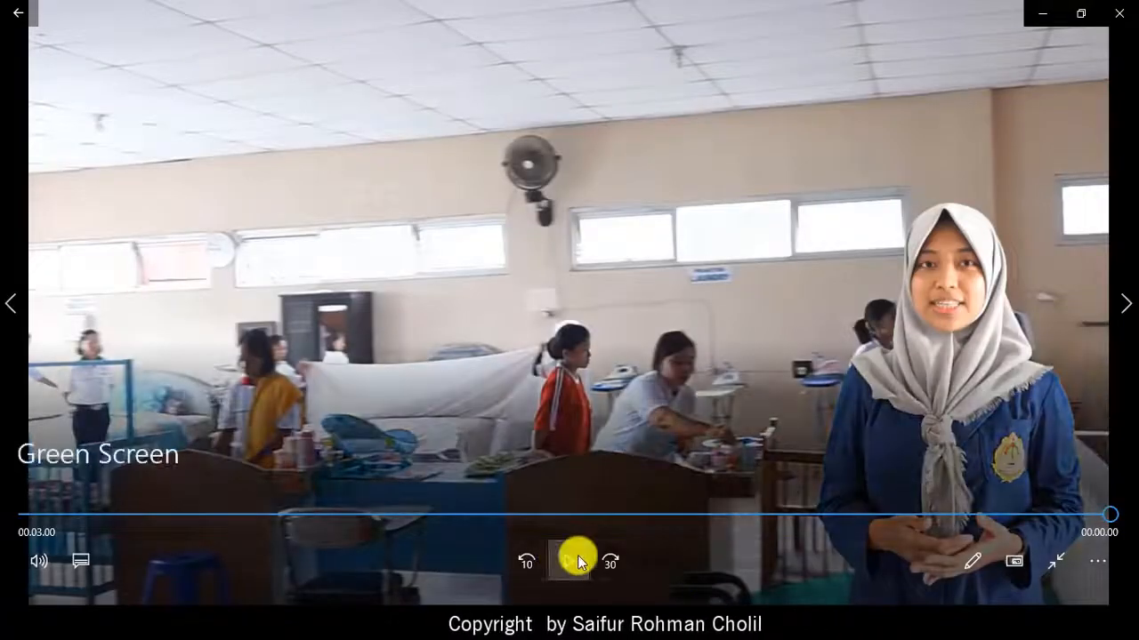
pyautogui.click(578, 559)
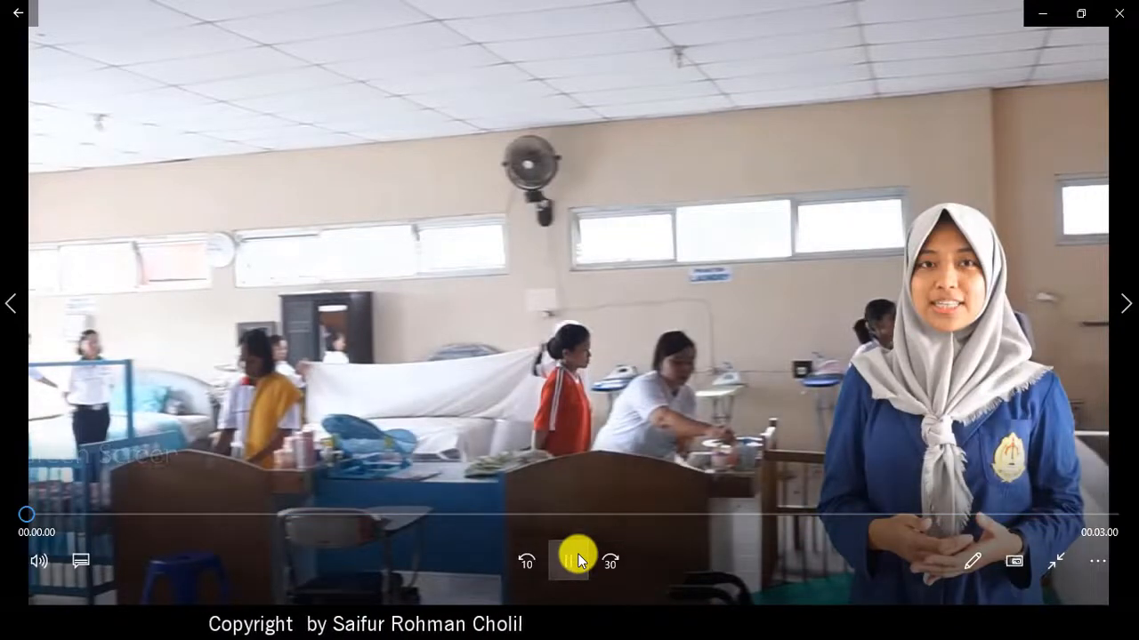
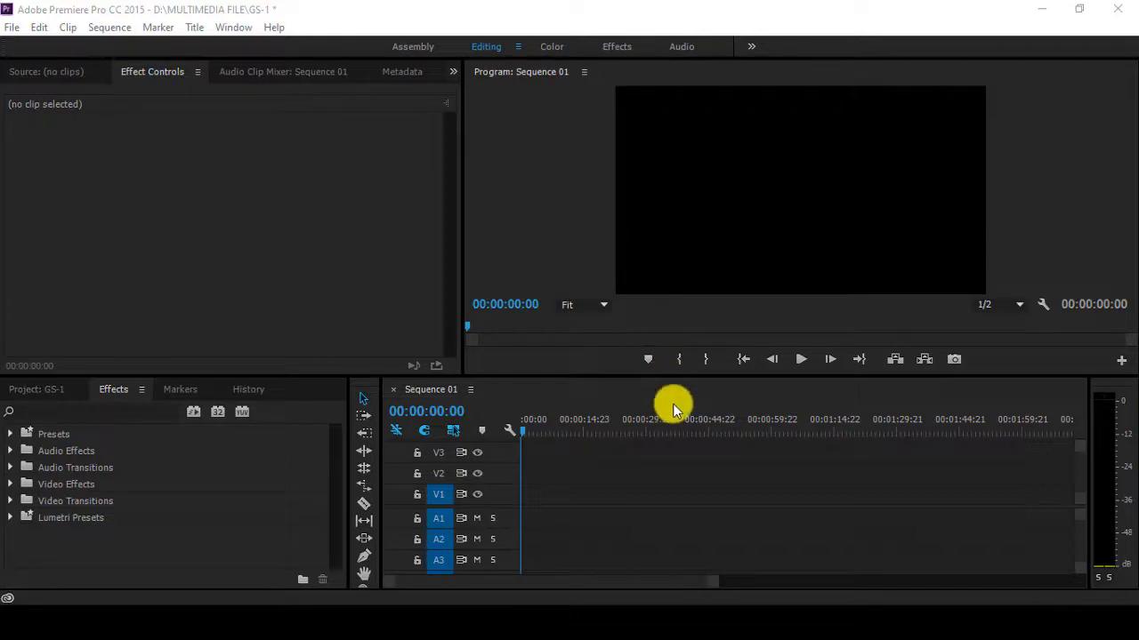
# - Import Background Green Screen-1 to 3, GS-1 to GS-3 and the Jim Yosef - Link MP3 from the PRAKTIKUM-6 folder into the project
pyautogui.click(36, 392)
pyautogui.click(44, 74)
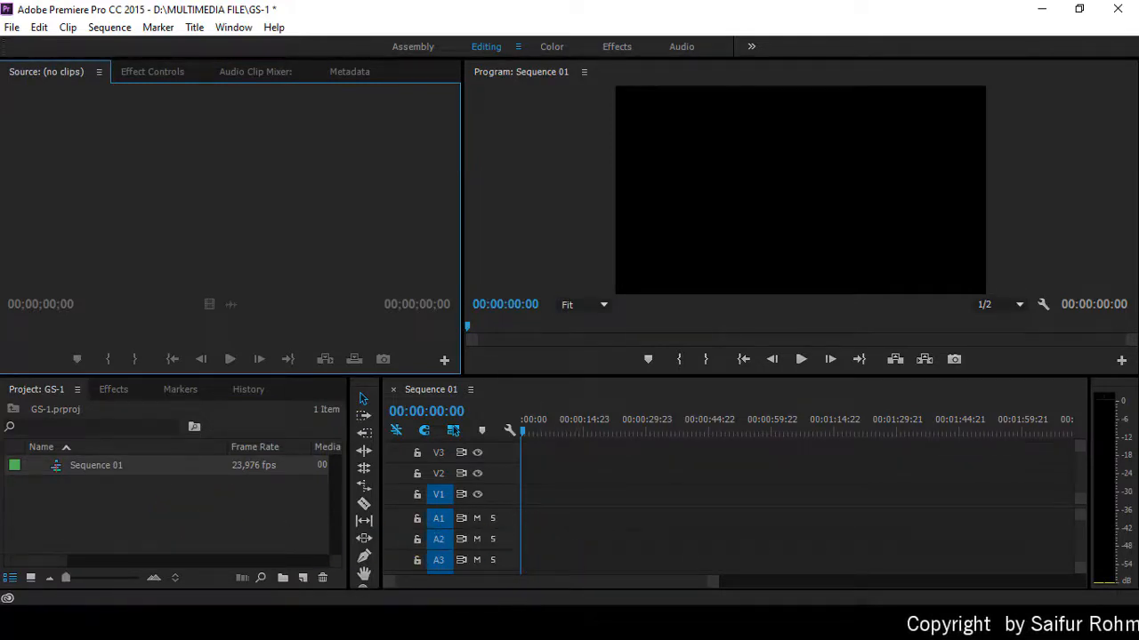
pyautogui.click(462, 621)
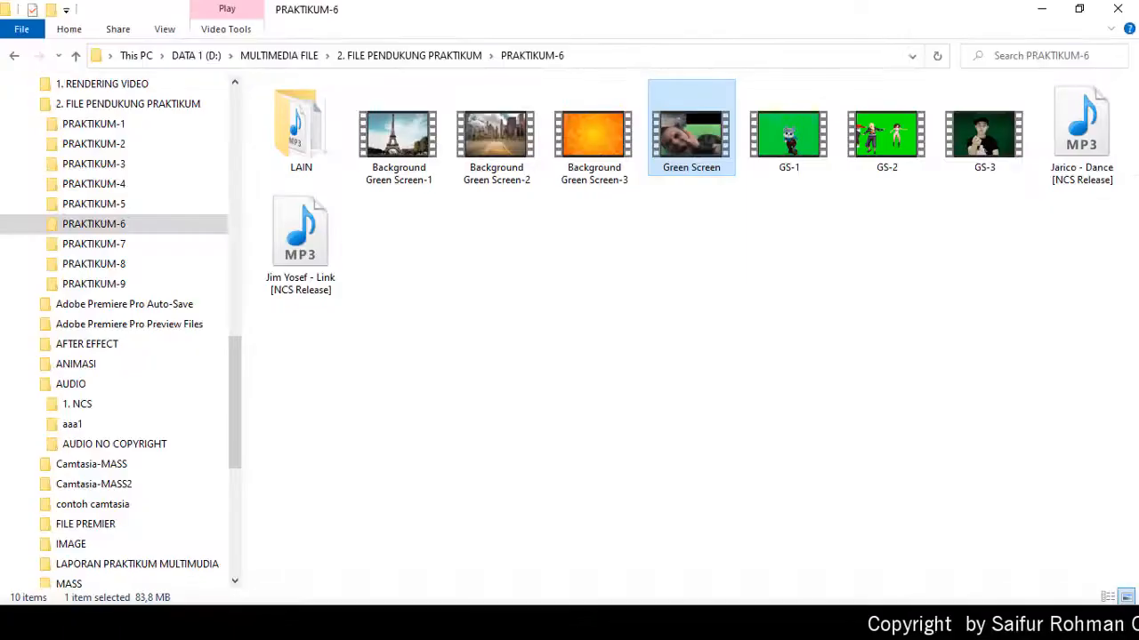
pyautogui.click(402, 151)
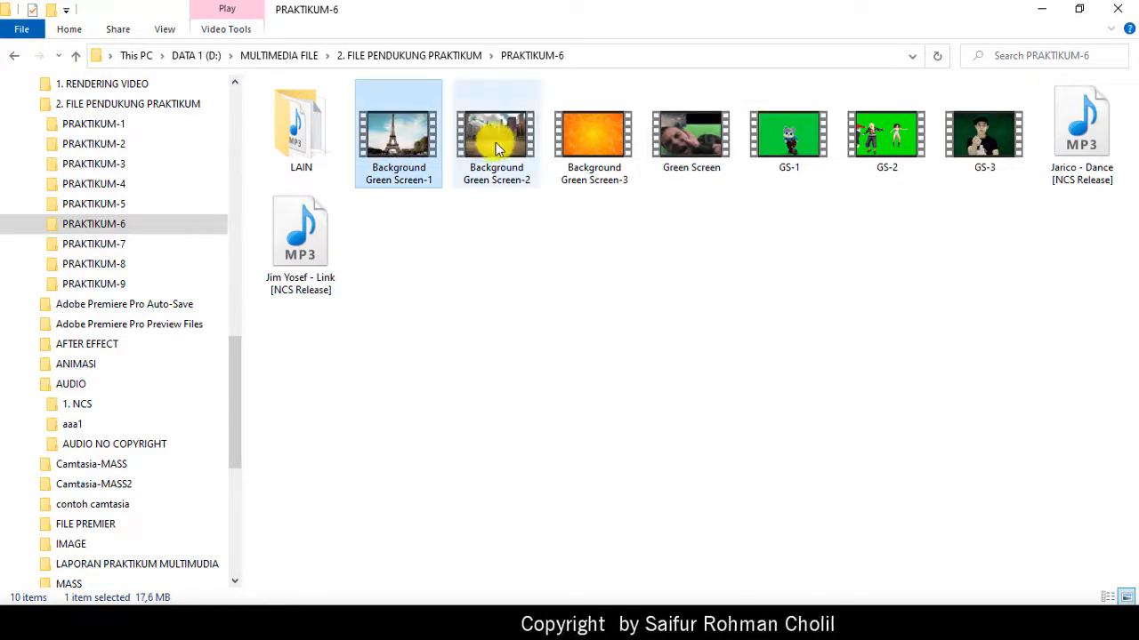
pyautogui.keyDown('ctrl'); pyautogui.click(496, 149); pyautogui.keyUp('ctrl')
pyautogui.keyDown('ctrl'); pyautogui.click(594, 135); pyautogui.keyUp('ctrl')
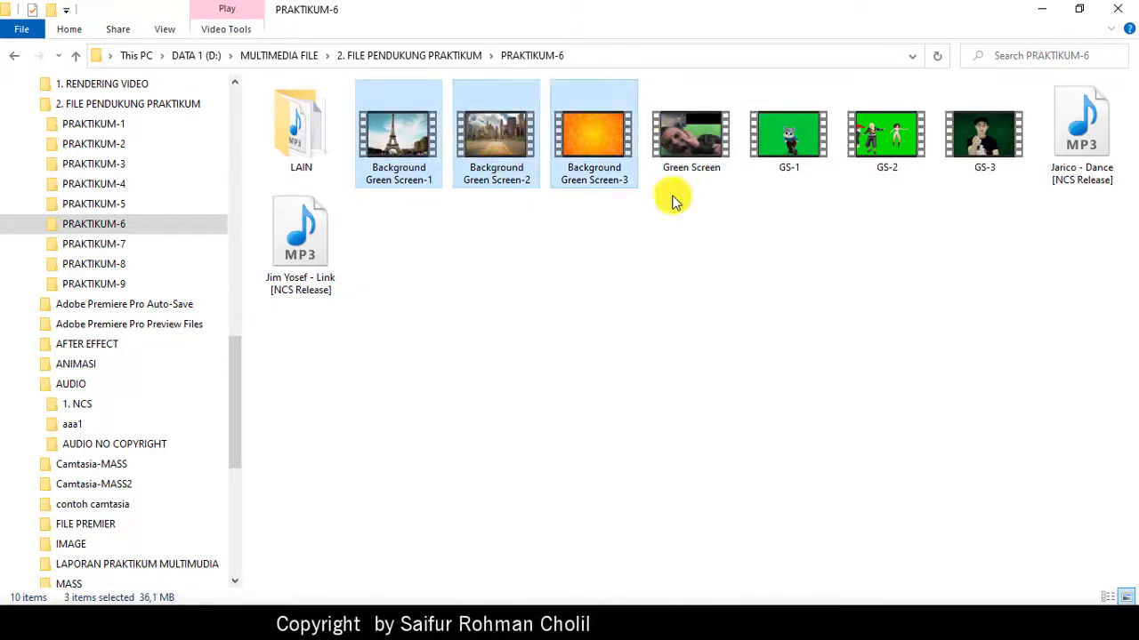
pyautogui.keyDown('ctrl'); pyautogui.click(790, 146); pyautogui.keyUp('ctrl')
pyautogui.keyDown('ctrl'); pyautogui.click(882, 147); pyautogui.keyUp('ctrl')
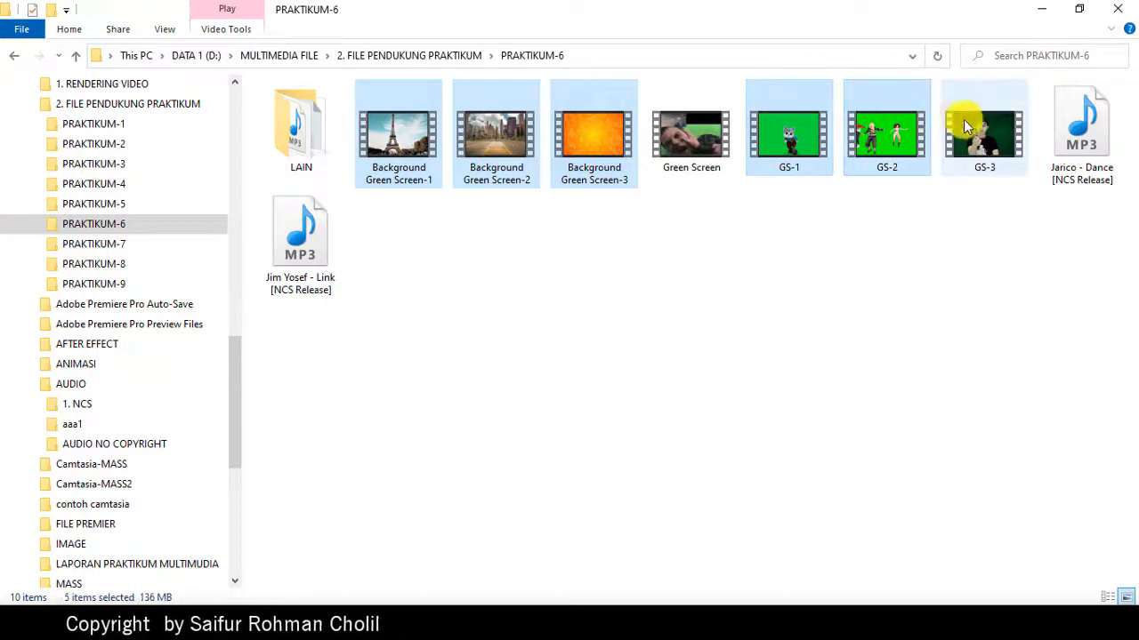
pyautogui.keyDown('ctrl'); pyautogui.click(985, 141); pyautogui.keyUp('ctrl')
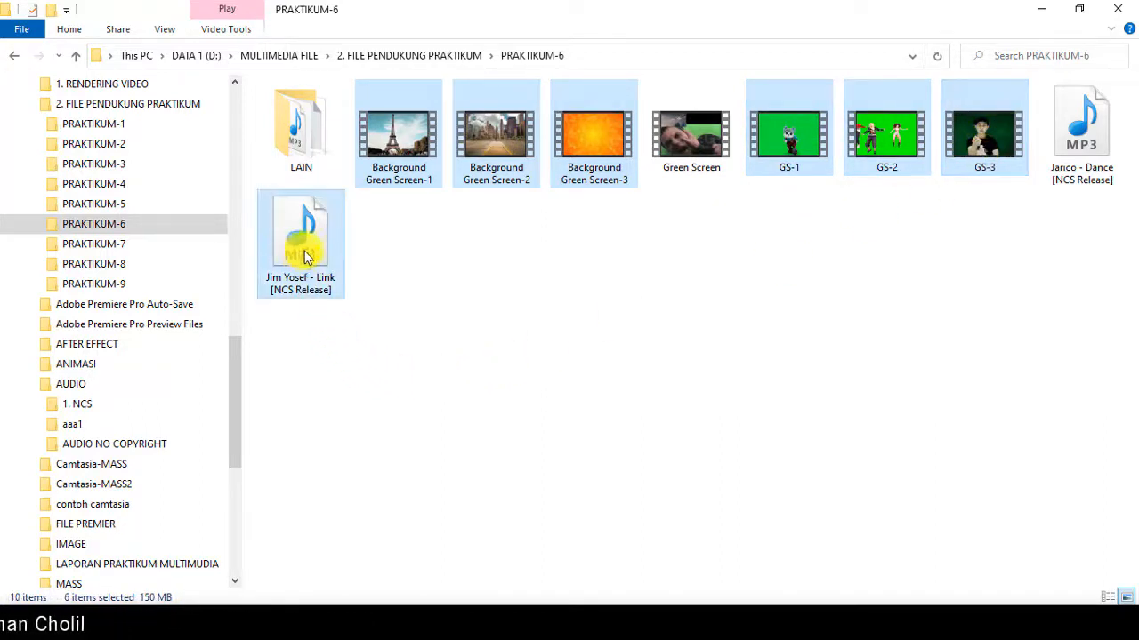
pyautogui.moveTo(303, 256); pyautogui.dragTo(150, 535)
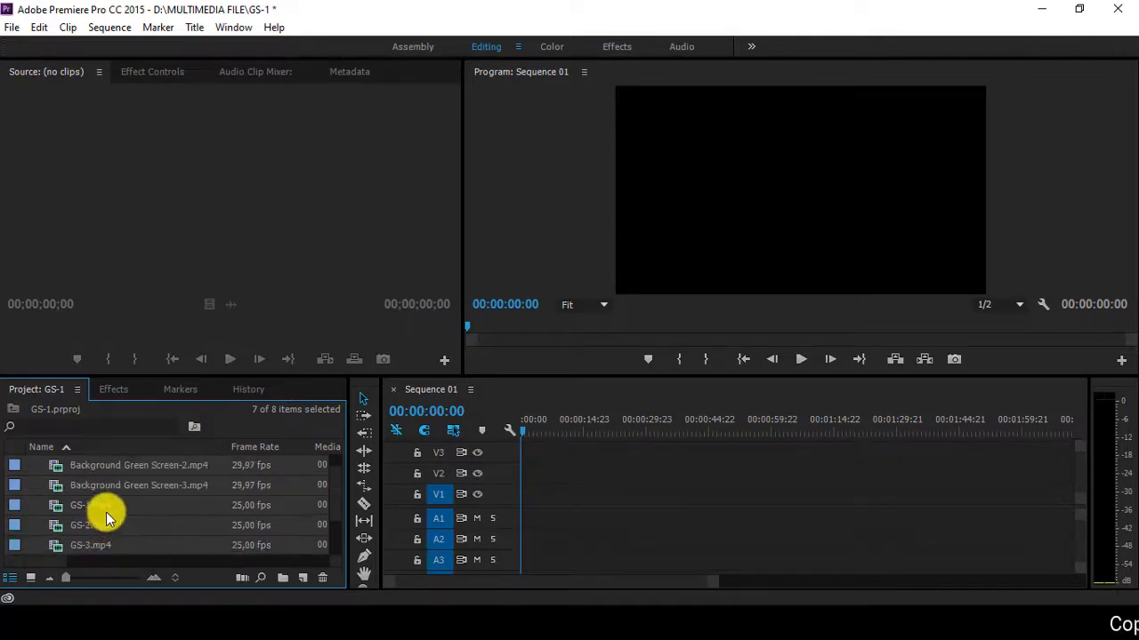
# - Preview Background Green Screen-1.mp4 and place only its video at the start of V1, keeping the existing sequence settings
pyautogui.doubleClick(55, 468)
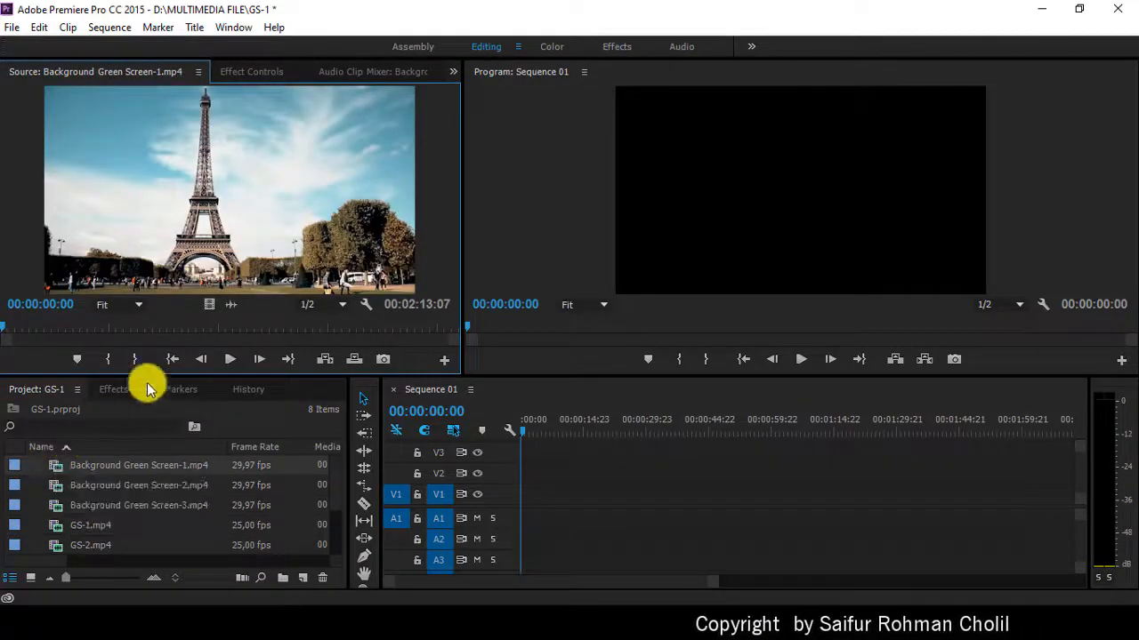
pyautogui.click(233, 360)
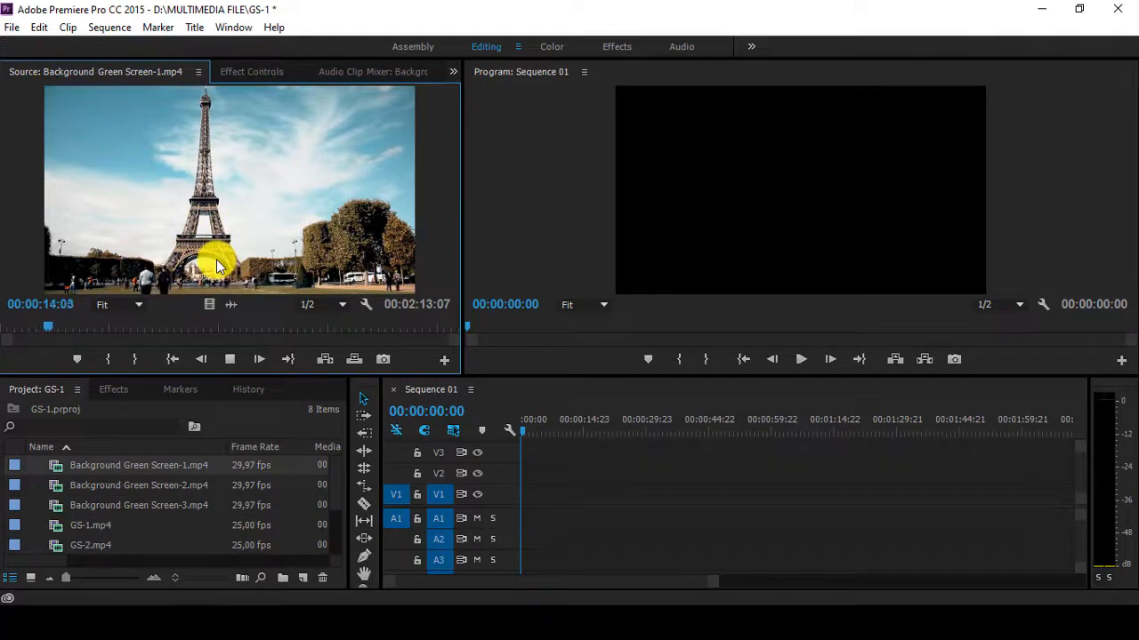
pyautogui.click(229, 361)
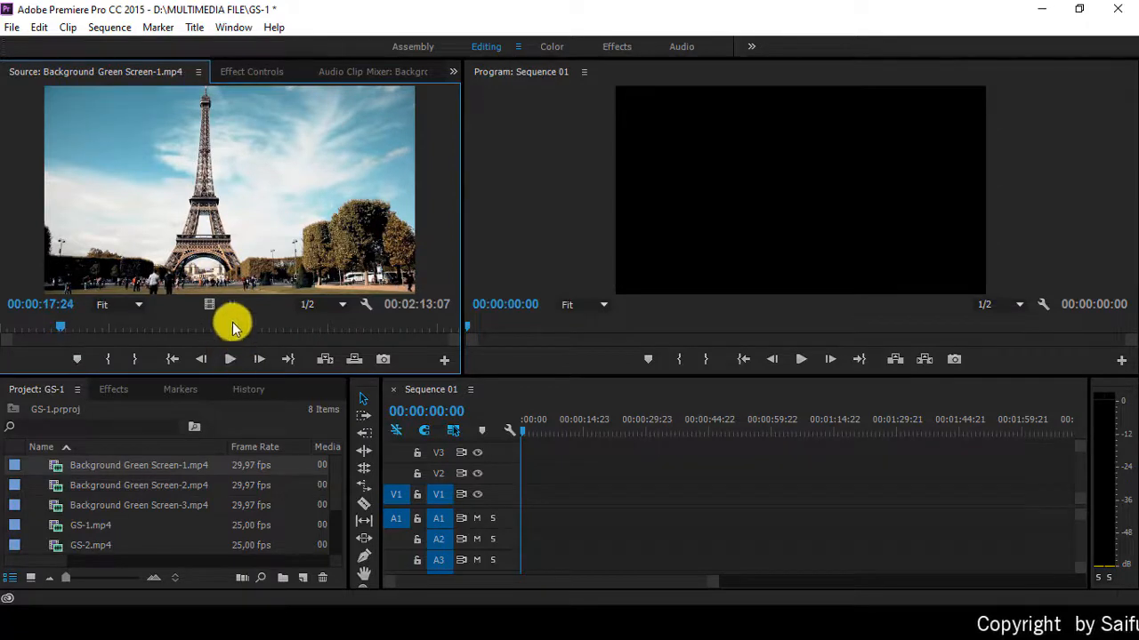
pyautogui.moveTo(210, 307); pyautogui.dragTo(521, 520)
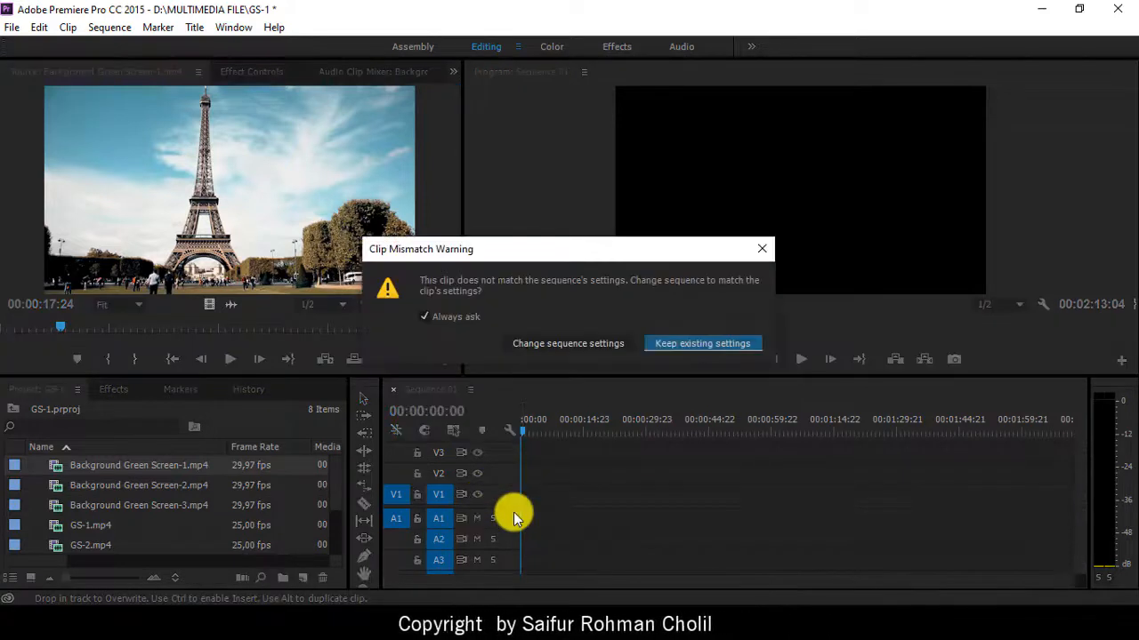
pyautogui.click(669, 348)
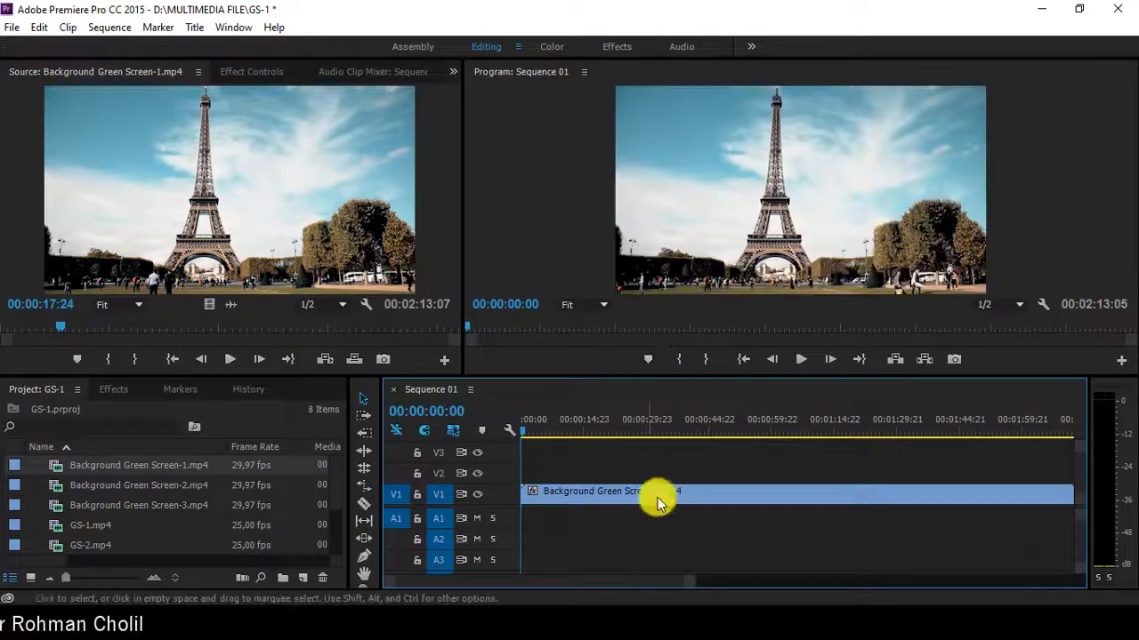
pyautogui.moveTo(691, 587); pyautogui.dragTo(810, 598)
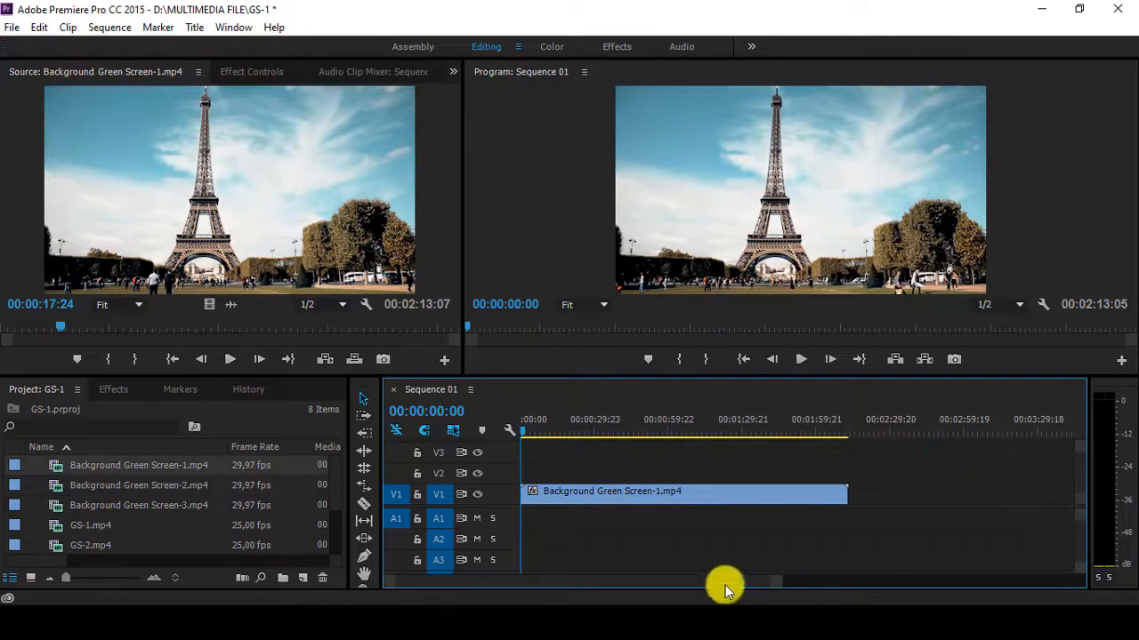
# - Place only the video of GS-1.mp4 at the start of V2, above the Eiffel Tower background
pyautogui.doubleClick(51, 525)
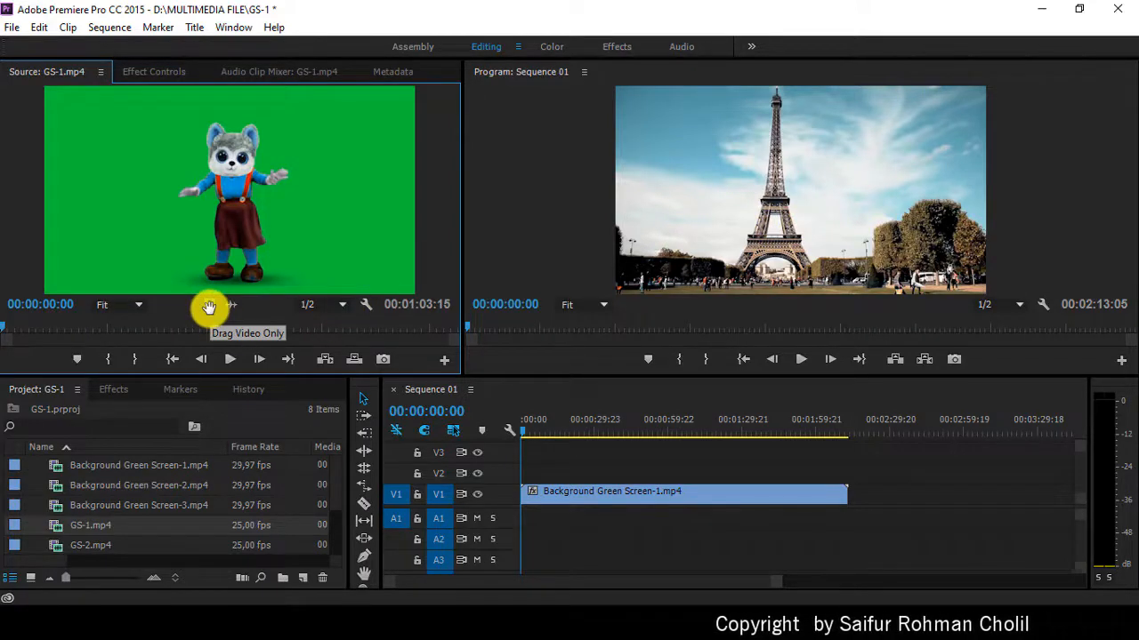
pyautogui.moveTo(287, 368); pyautogui.dragTo(498, 477)
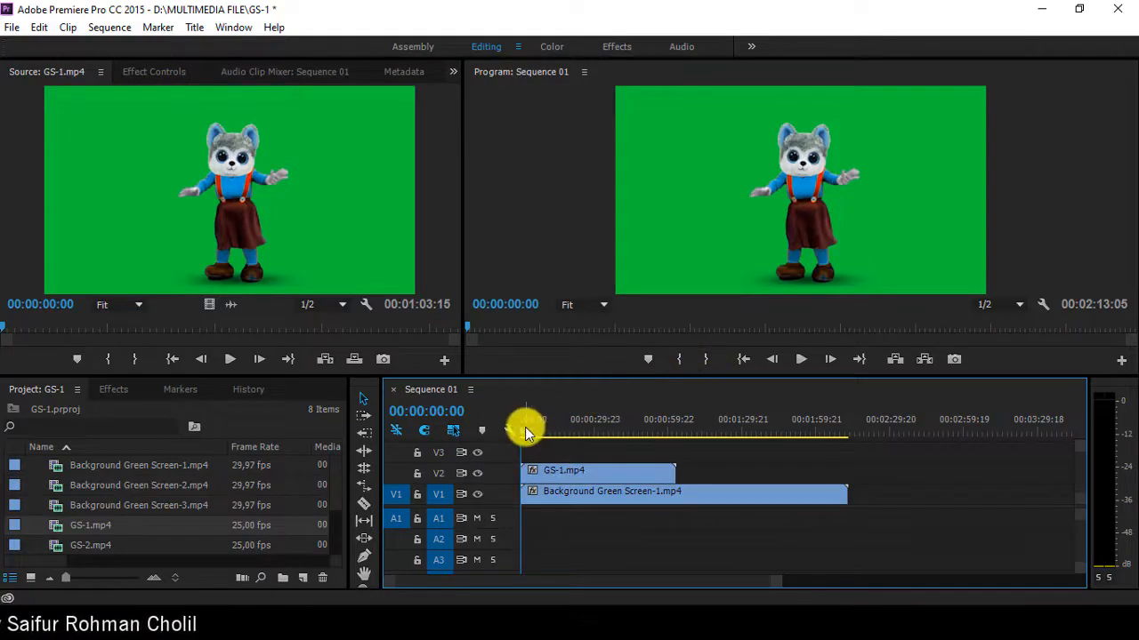
pyautogui.moveTo(523, 431); pyautogui.dragTo(497, 526)
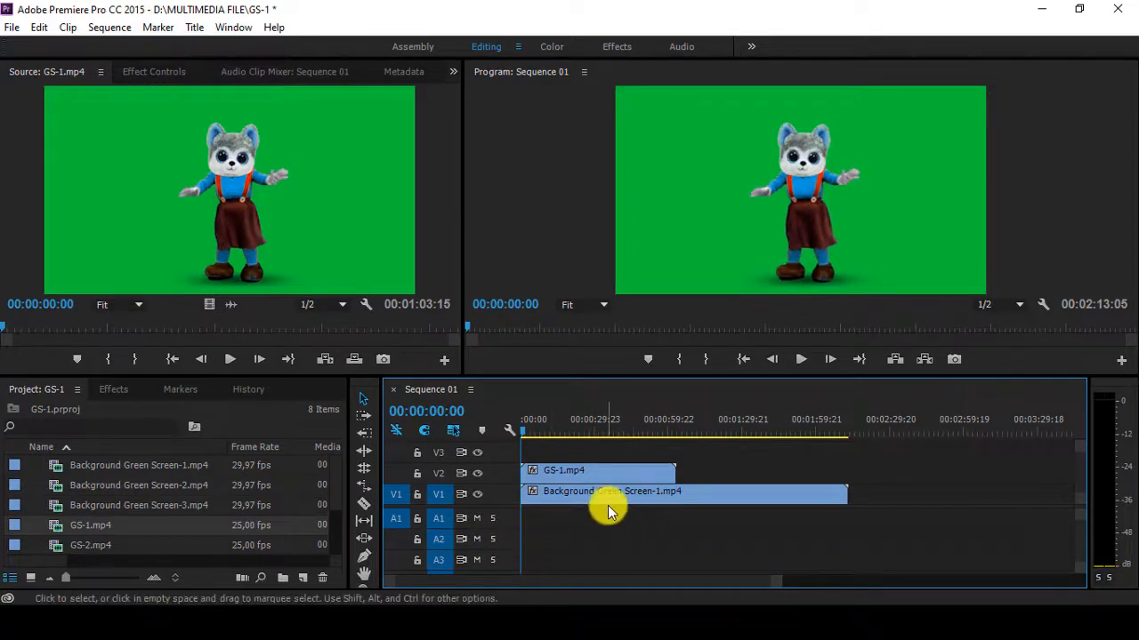
# - Trim the end of the Background Green Screen-1 clip on V1 to match the end of GS-1.mp4
pyautogui.click(712, 497)
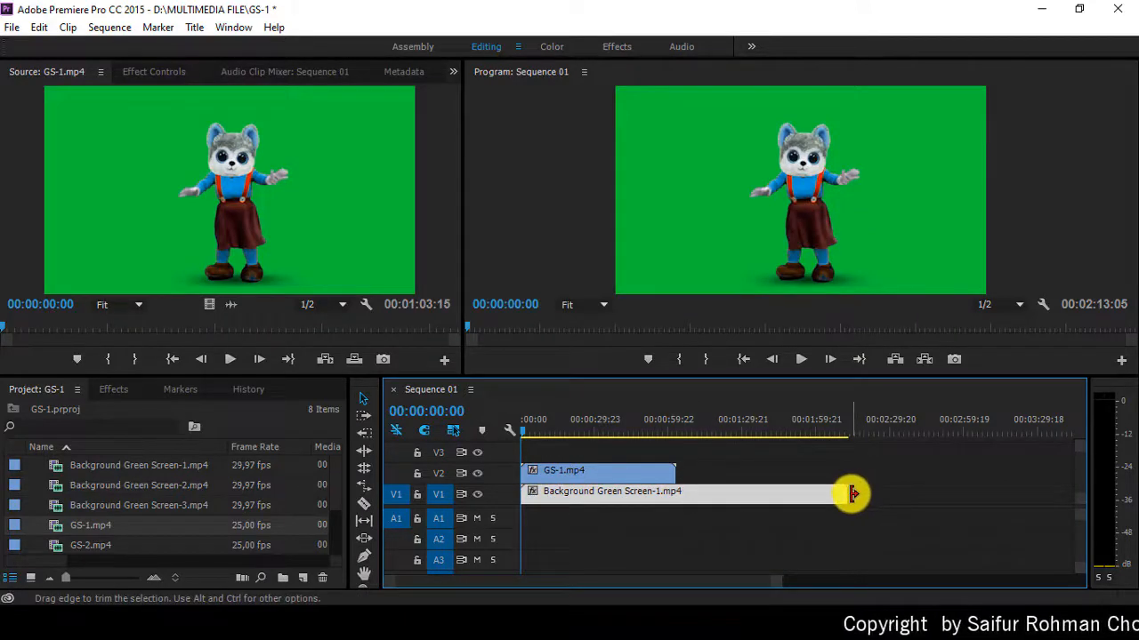
pyautogui.moveTo(852, 494); pyautogui.dragTo(674, 527)
pyautogui.moveTo(674, 526); pyautogui.dragTo(676, 526)
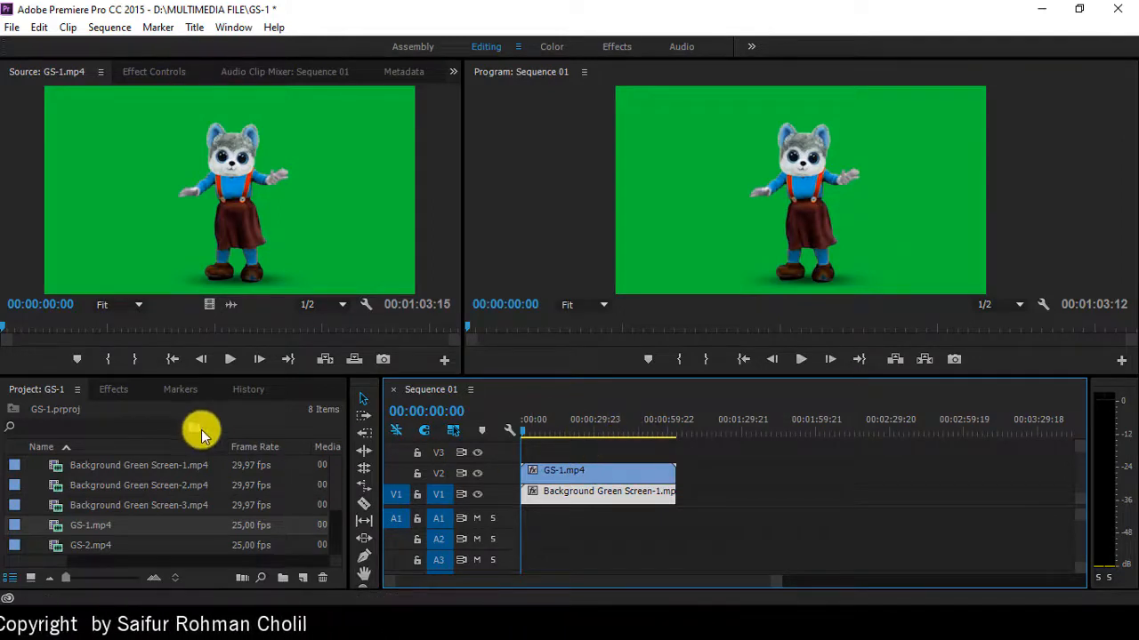
# - Place only the video of Background Green Screen-2.mp4 on V1 directly after the first background clip
pyautogui.doubleClick(55, 489)
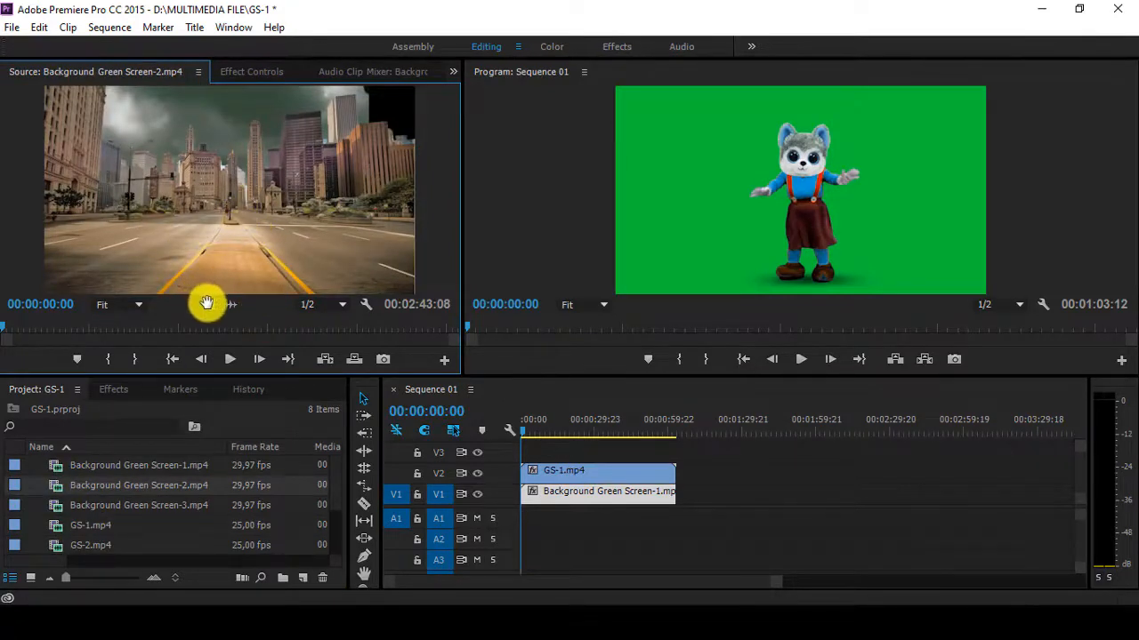
pyautogui.moveTo(207, 304); pyautogui.dragTo(682, 498)
pyautogui.moveTo(757, 585); pyautogui.dragTo(845, 603)
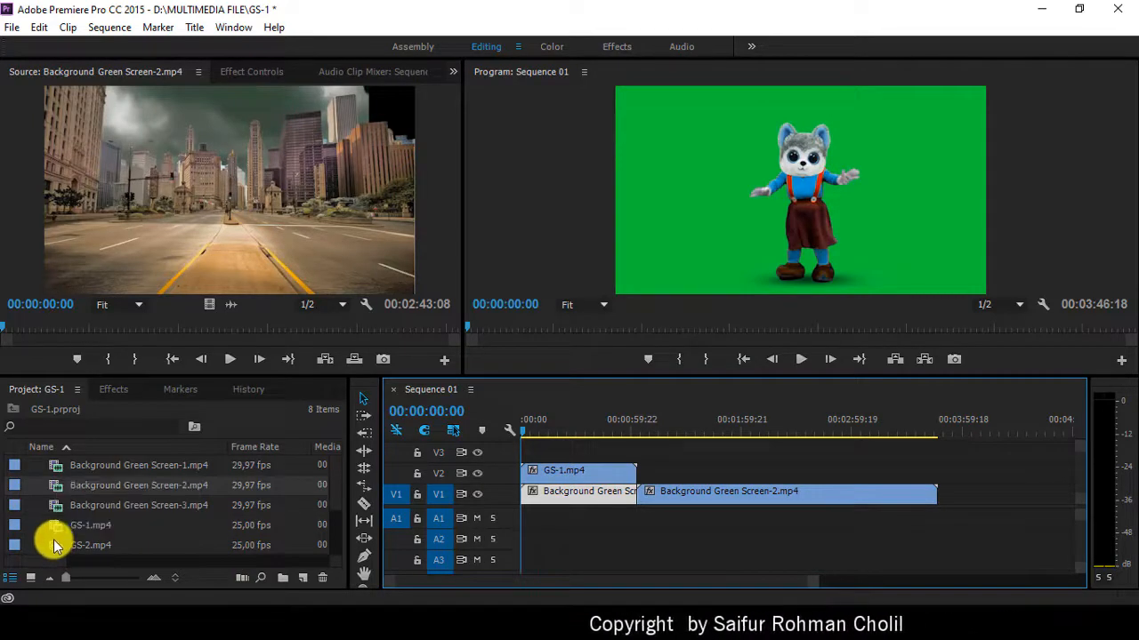
# - Place the GS-2.mp4 video on V2 directly after GS-1 and trim the Background Green Screen-2 clip to its end
pyautogui.doubleClick(53, 545)
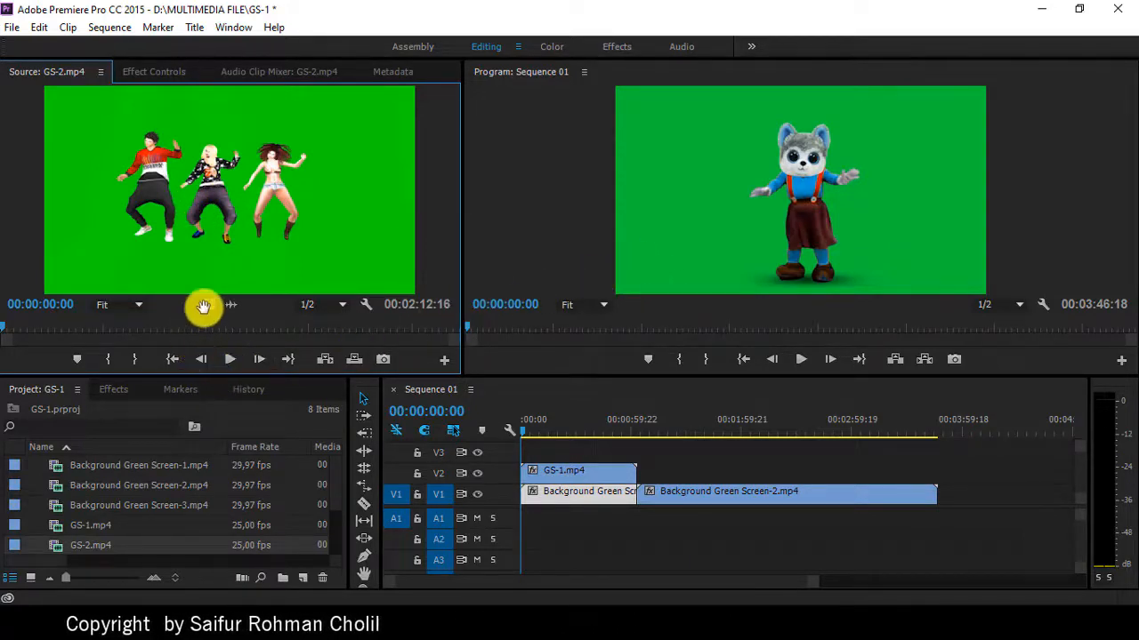
pyautogui.moveTo(210, 306); pyautogui.dragTo(646, 471)
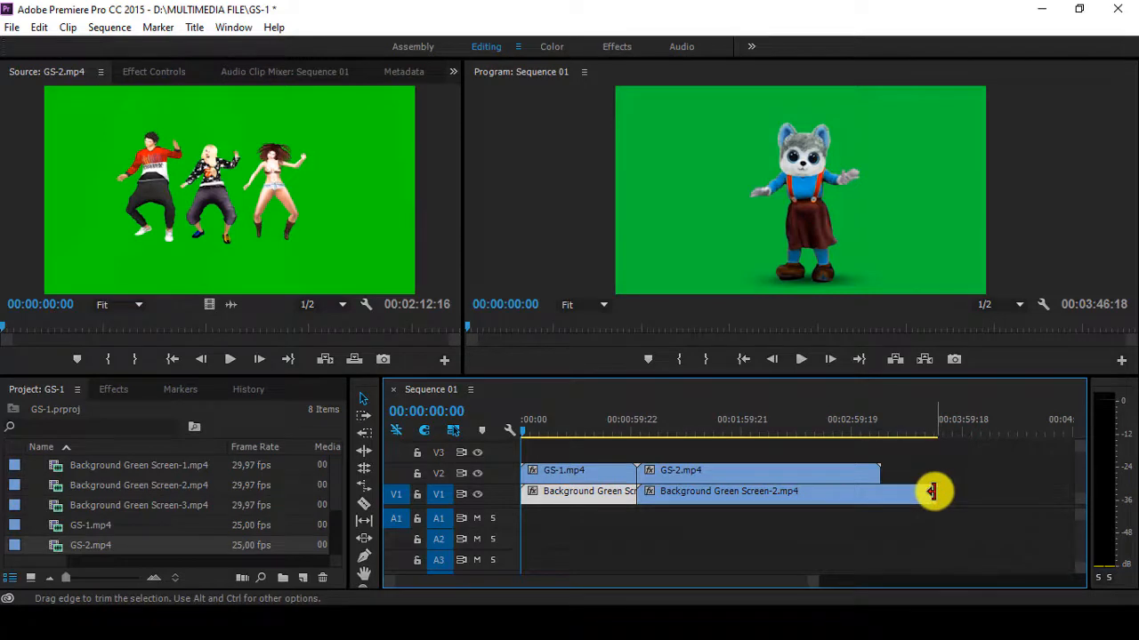
pyautogui.moveTo(928, 491); pyautogui.dragTo(880, 492)
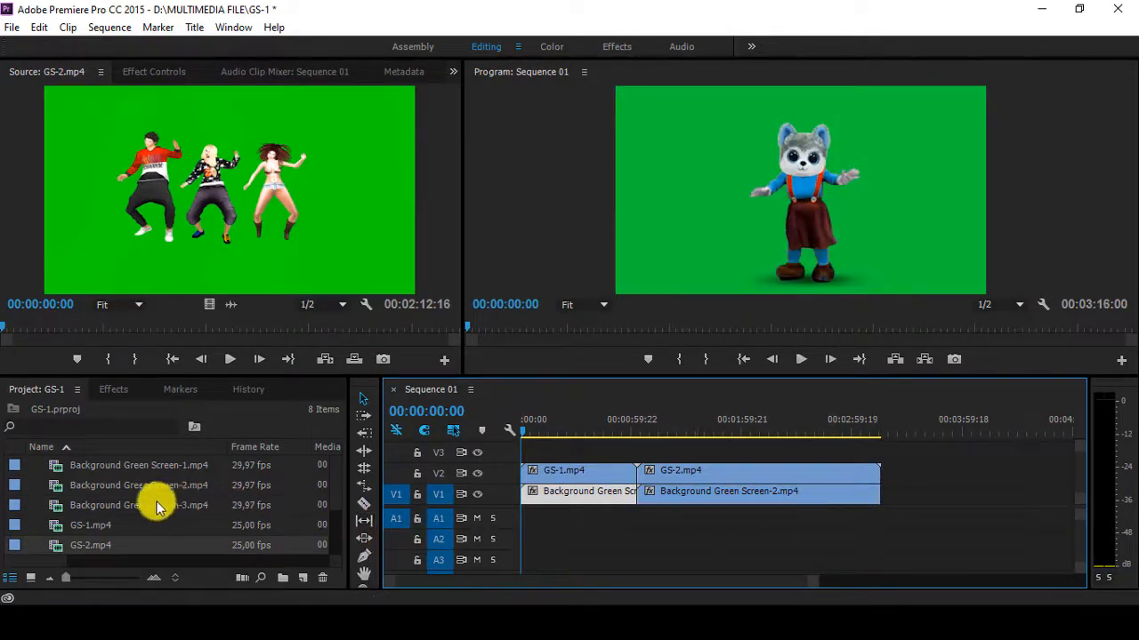
# - Preview Background Green Screen-3.mp4 and place only its video on V1 directly after the second background clip
pyautogui.doubleClick(54, 506)
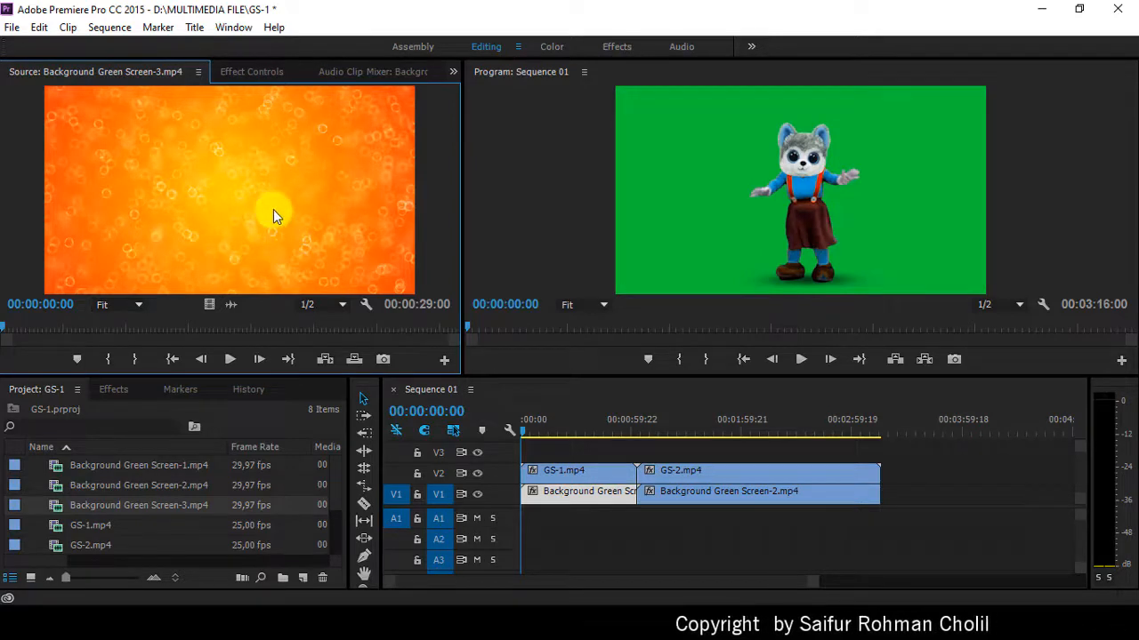
pyautogui.click(230, 359)
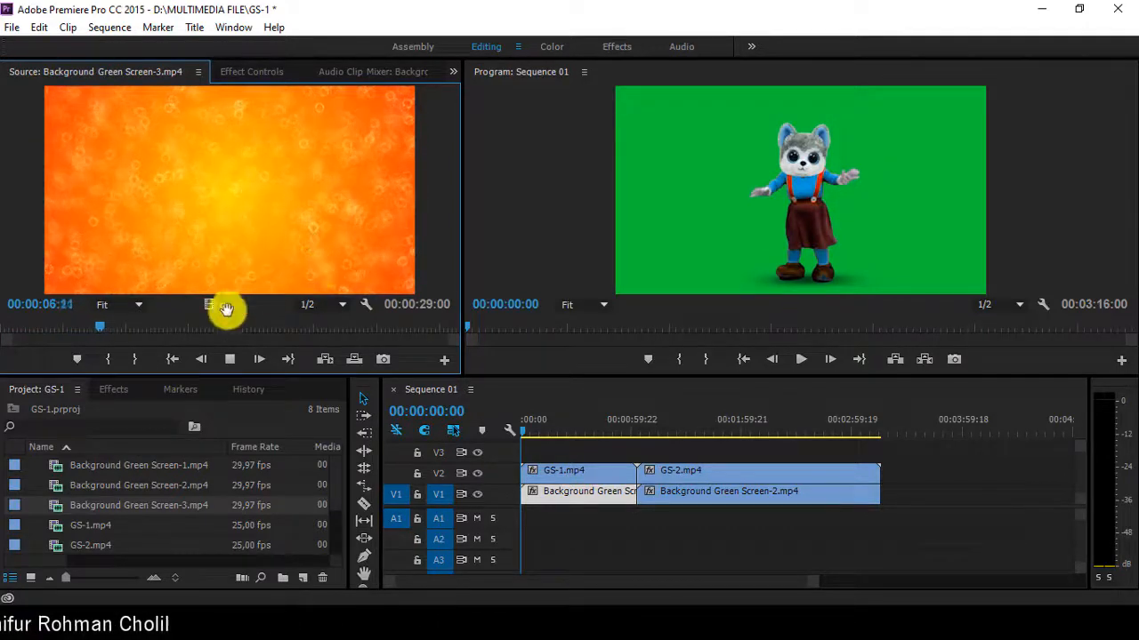
pyautogui.moveTo(210, 305); pyautogui.dragTo(887, 514)
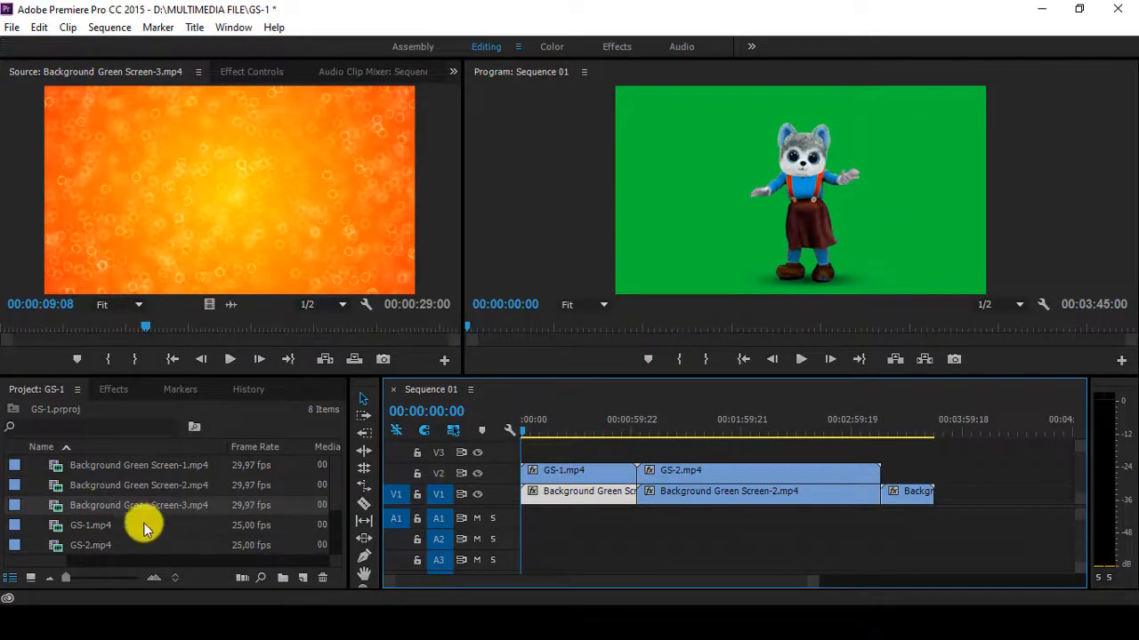
# - Preview GS-3.mp4, place only its video on V2 directly after GS-2, and trim the Background Green Screen-3 clip to its end
pyautogui.scroll(-1, 141, 525)
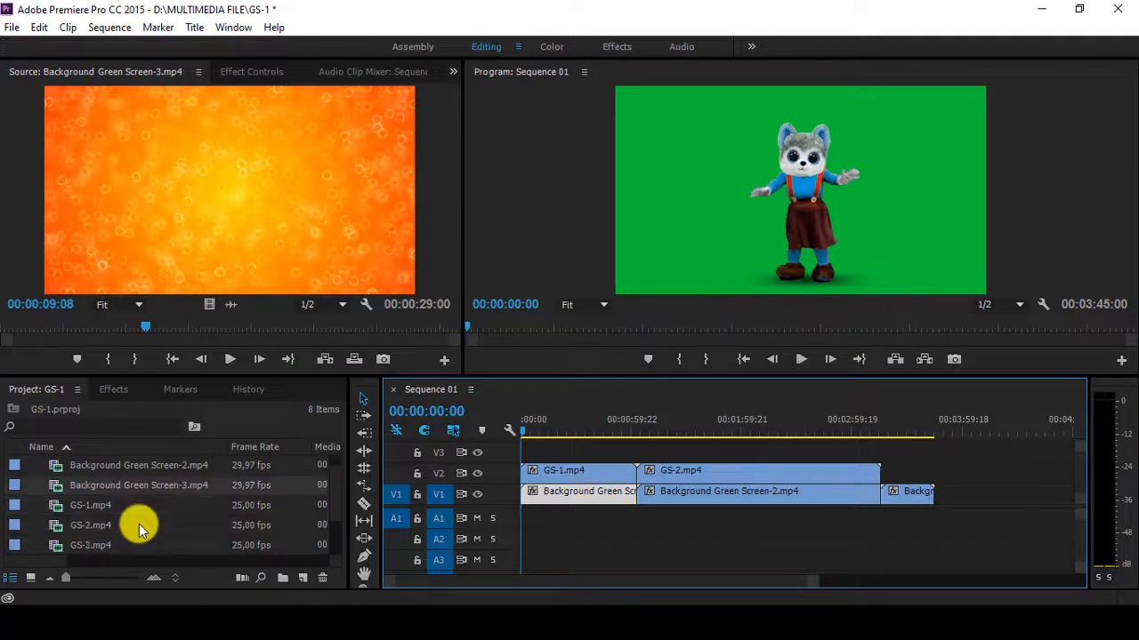
pyautogui.doubleClick(60, 547)
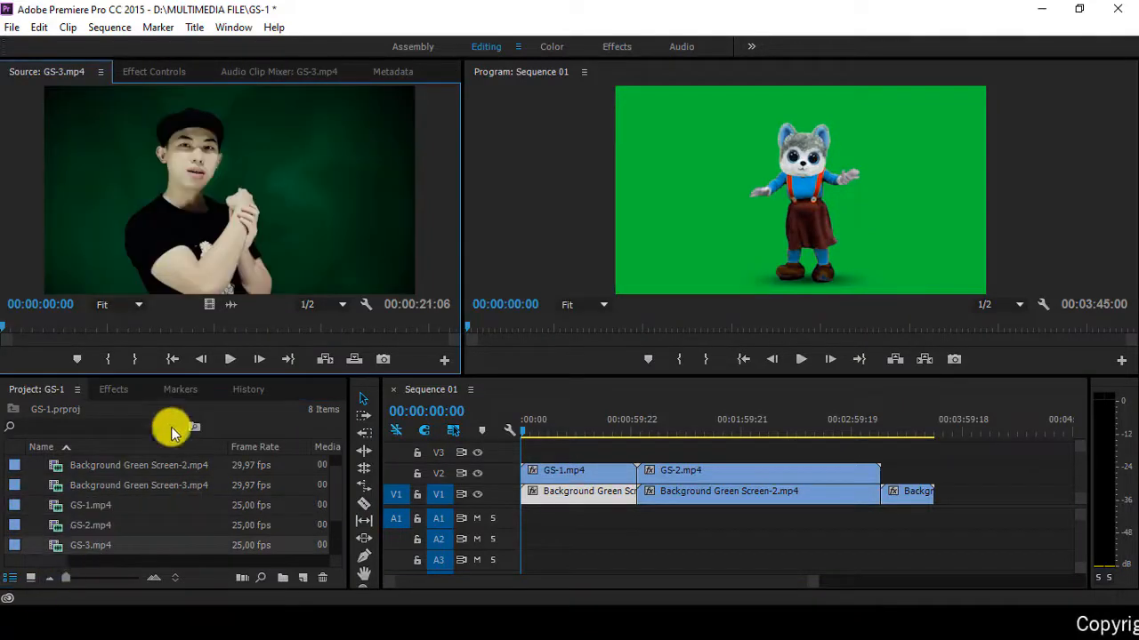
pyautogui.click(229, 358)
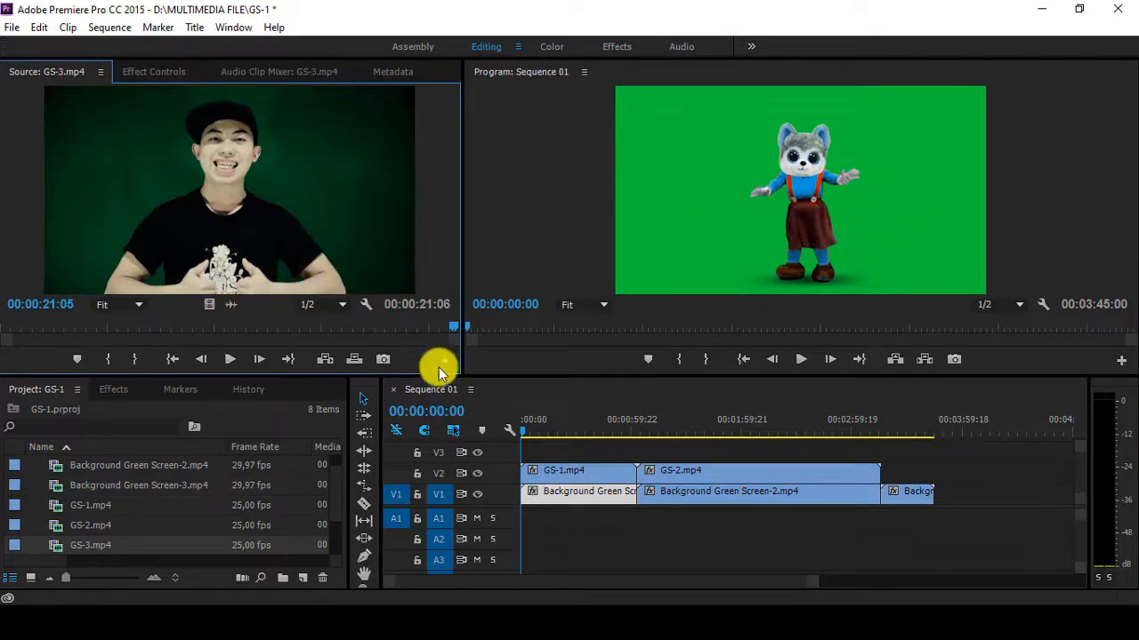
pyautogui.moveTo(845, 469); pyautogui.dragTo(907, 498)
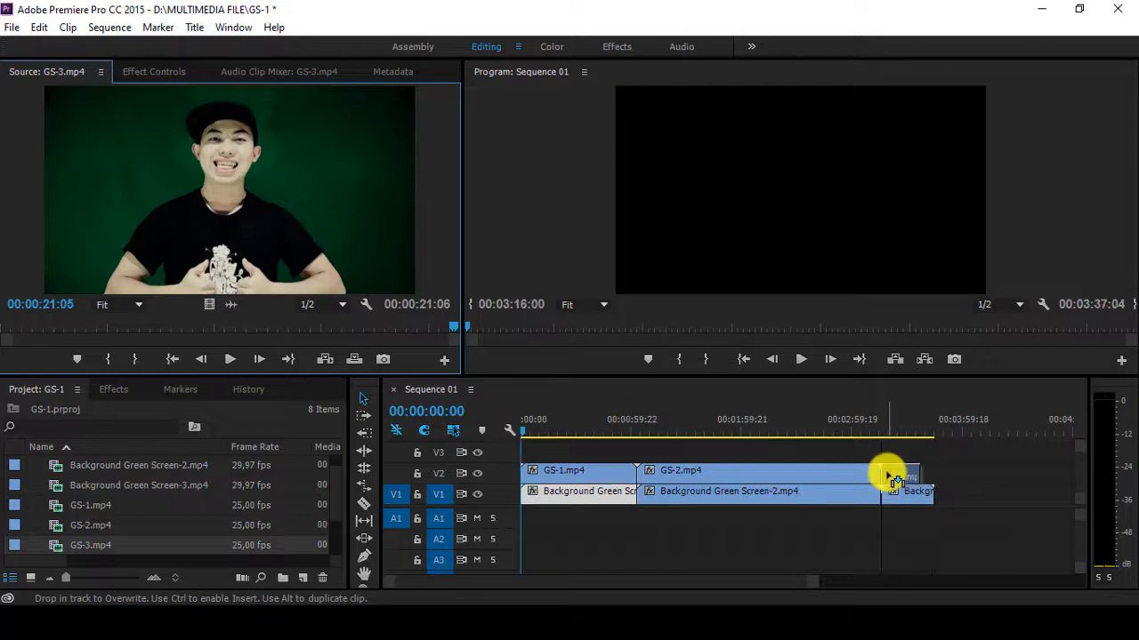
pyautogui.moveTo(889, 477); pyautogui.dragTo(917, 491)
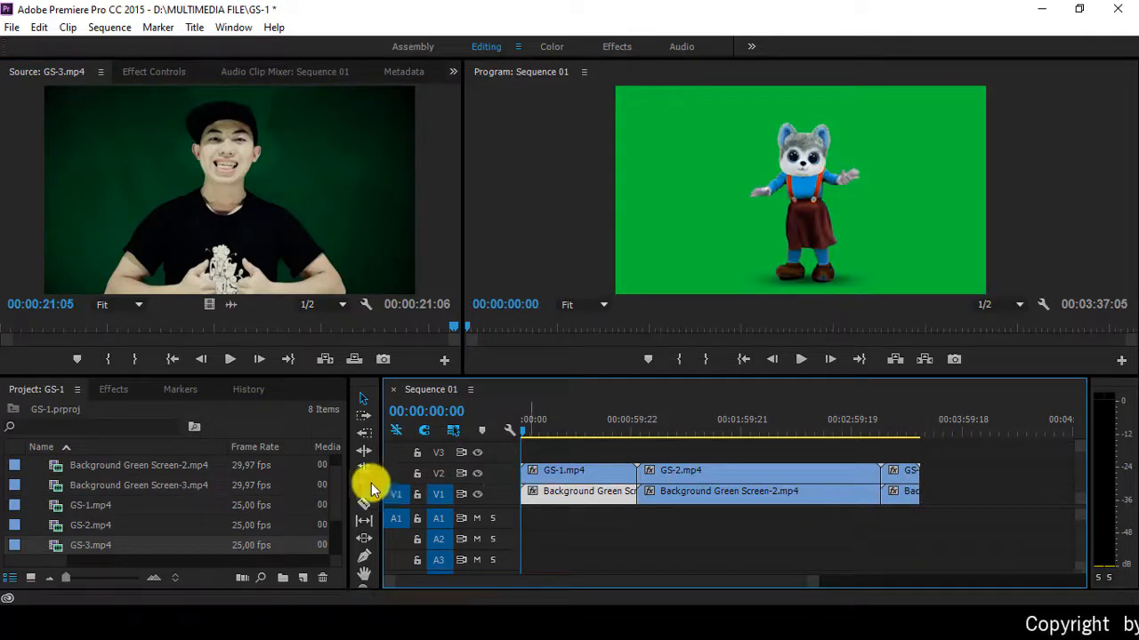
# - Place the Jim Yosef - Link [NCS Release] music on A1 at the sequence start and trim it to the end of the video clips
pyautogui.scroll(-1, 213, 532)
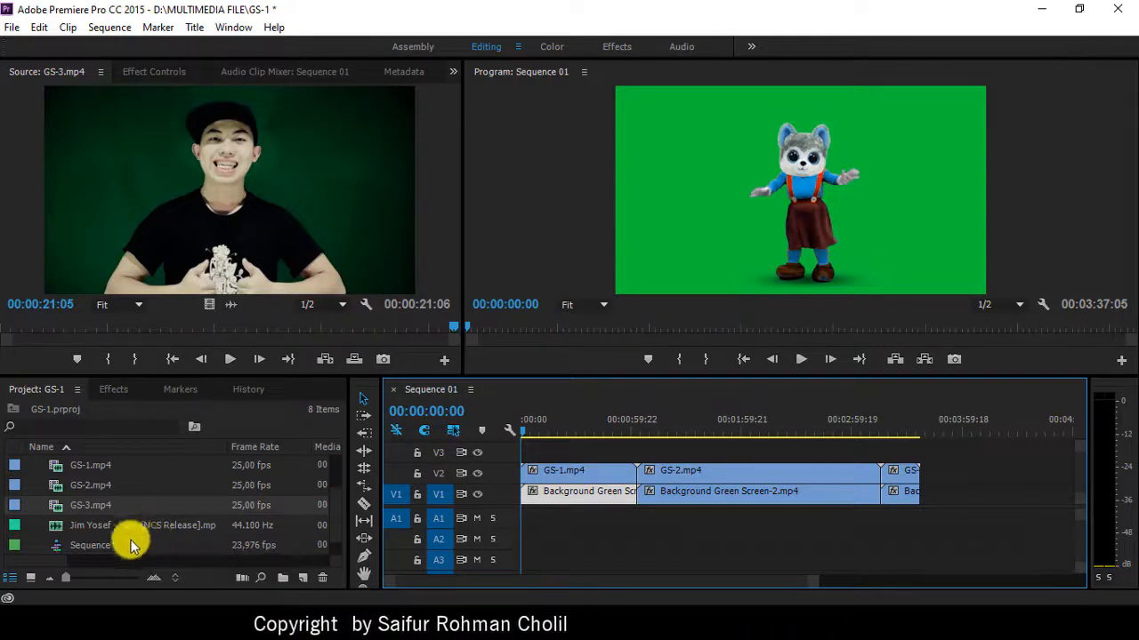
pyautogui.click(59, 529)
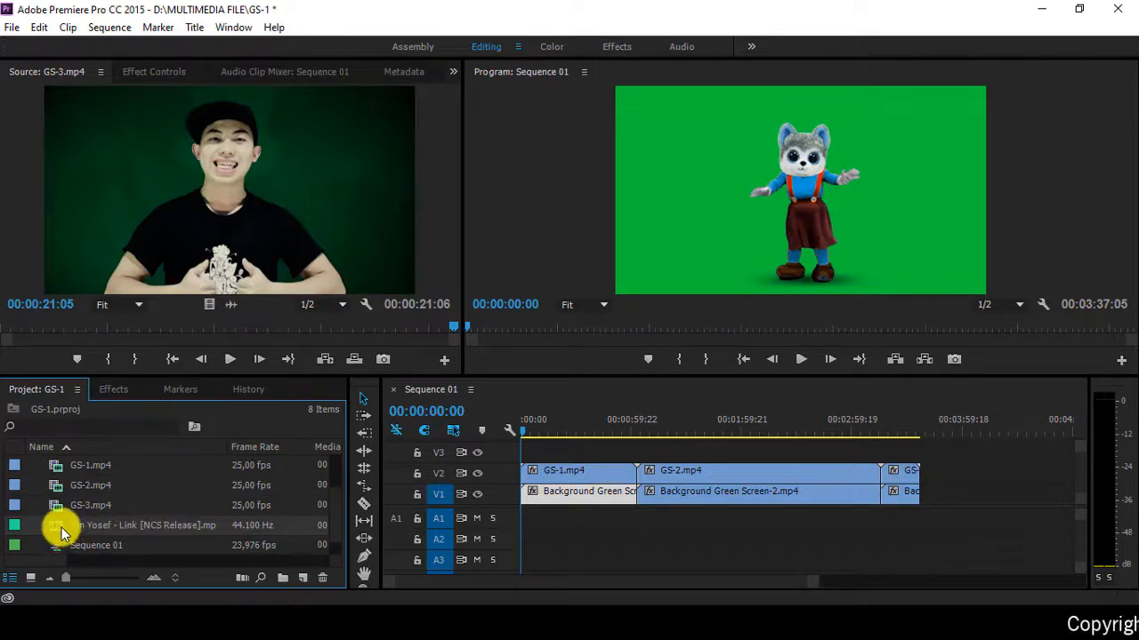
pyautogui.moveTo(61, 531); pyautogui.dragTo(496, 525)
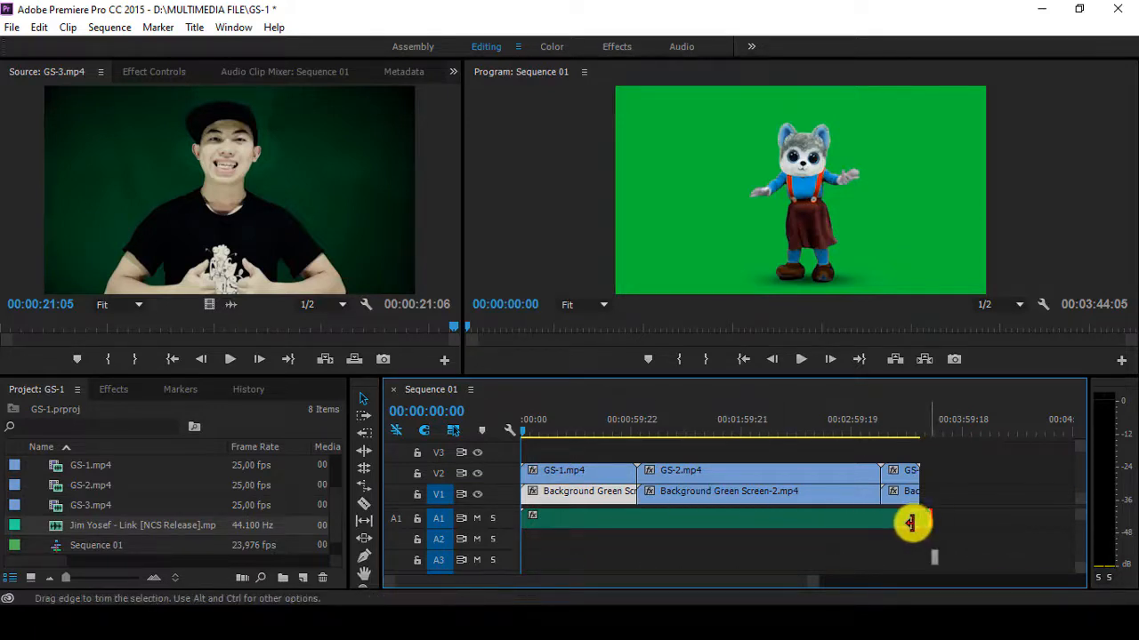
pyautogui.moveTo(911, 523); pyautogui.dragTo(910, 522)
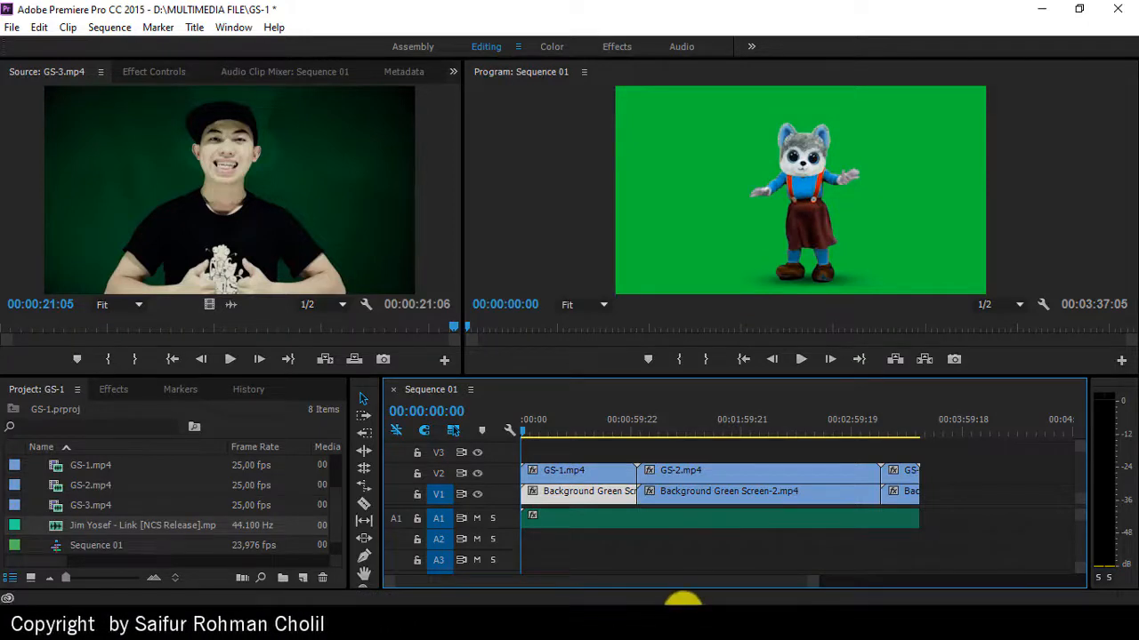
pyautogui.moveTo(663, 606)
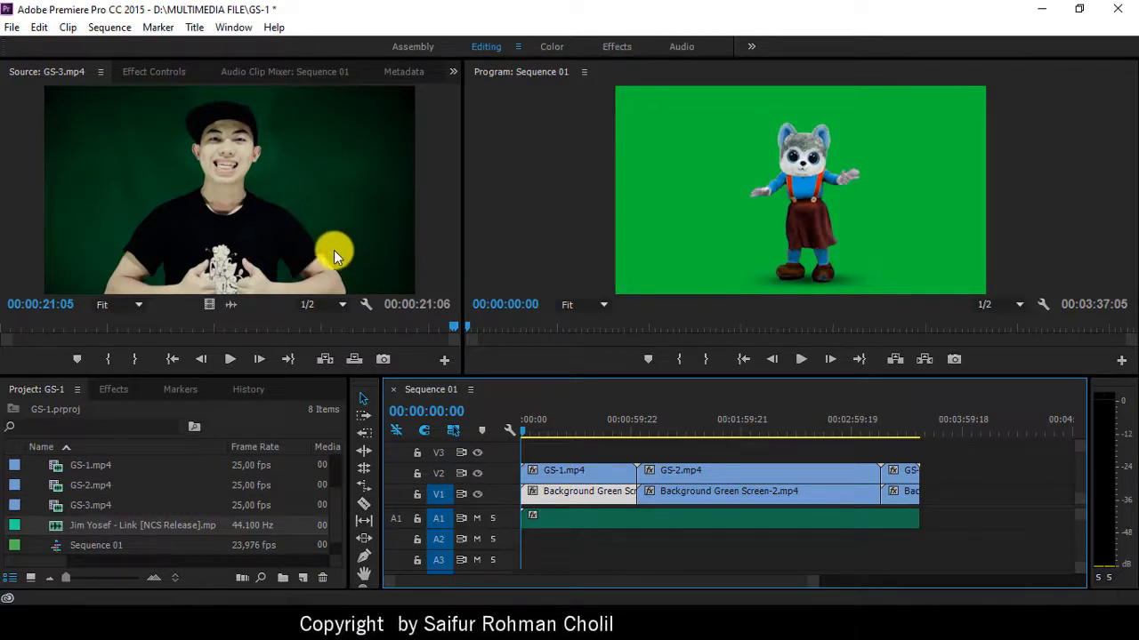
# - Move the playhead to about 00:00:15:21 and apply the Ultra Key effect to the GS-1.mp4 clip on V2
pyautogui.click(551, 404)
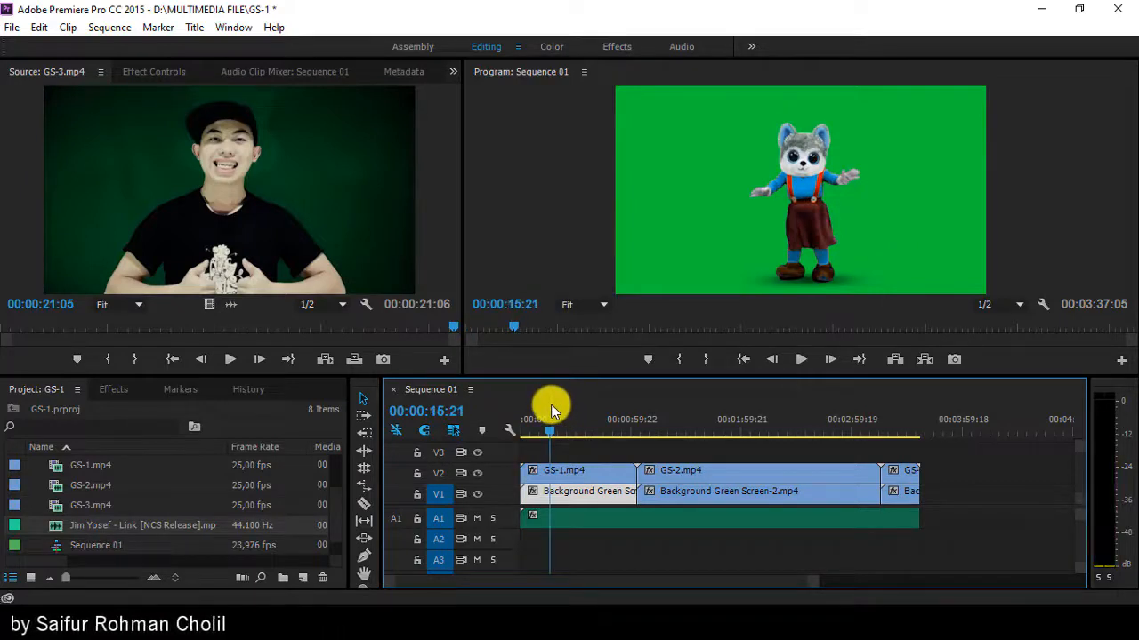
pyautogui.doubleClick(573, 477)
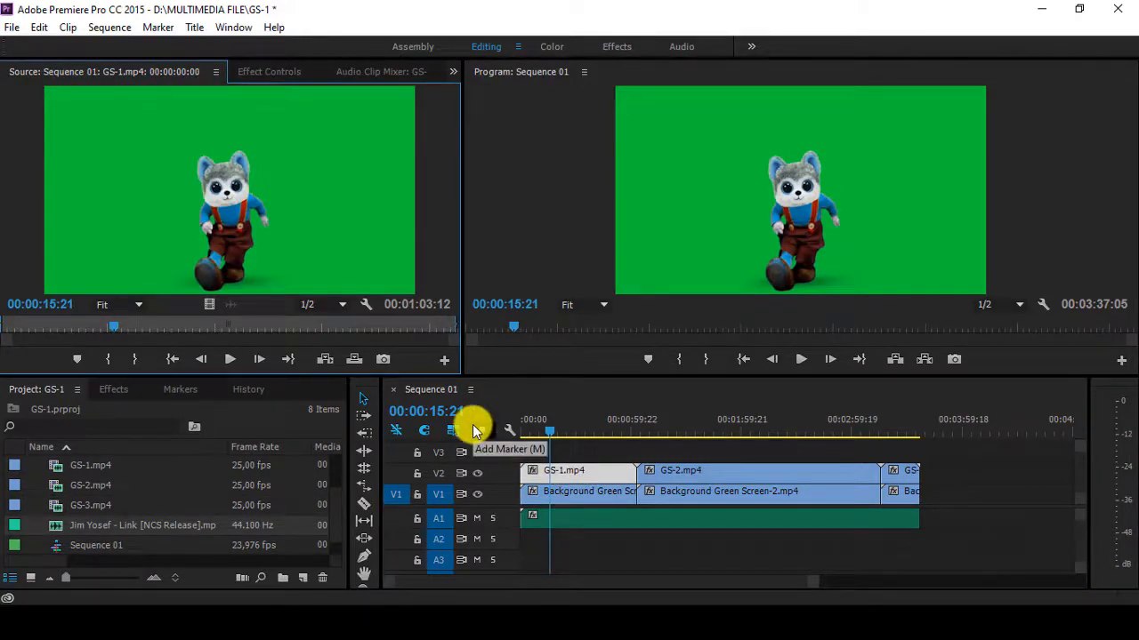
pyautogui.click(273, 72)
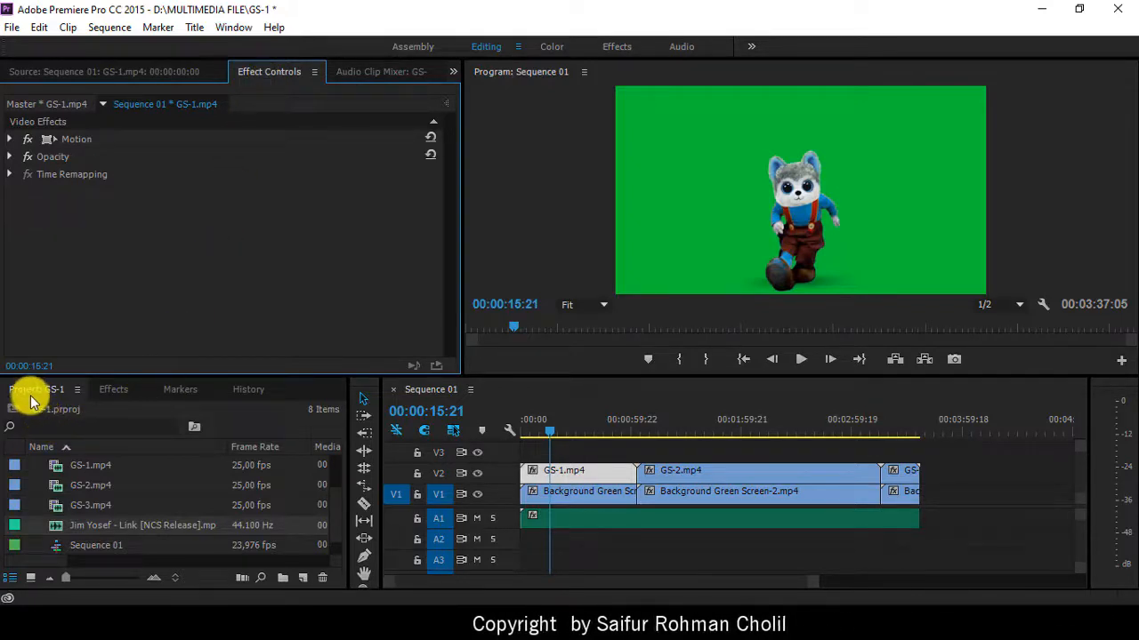
pyautogui.click(114, 391)
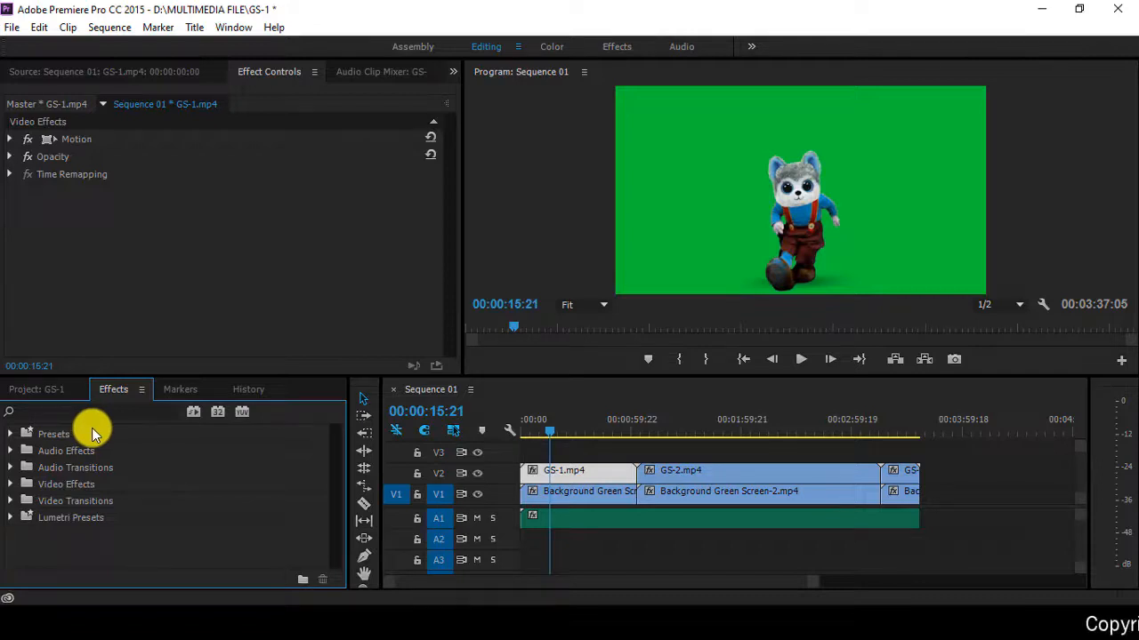
pyautogui.click(98, 411)
pyautogui.write('ultr')
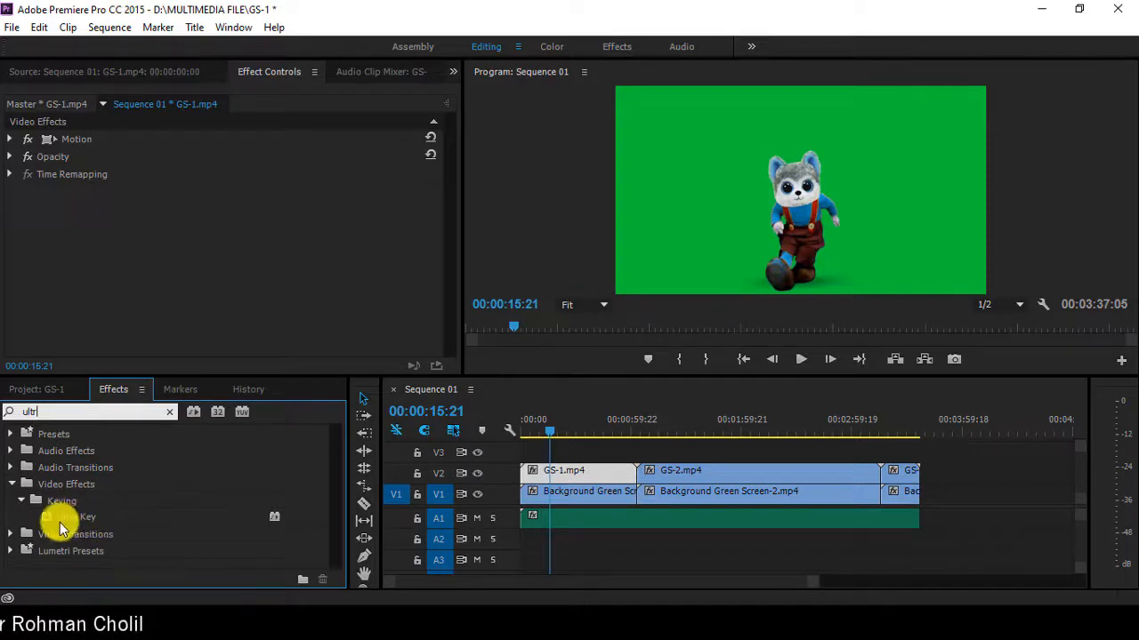
pyautogui.moveTo(60, 518); pyautogui.dragTo(48, 293)
pyautogui.moveTo(36, 209); pyautogui.dragTo(36, 214)
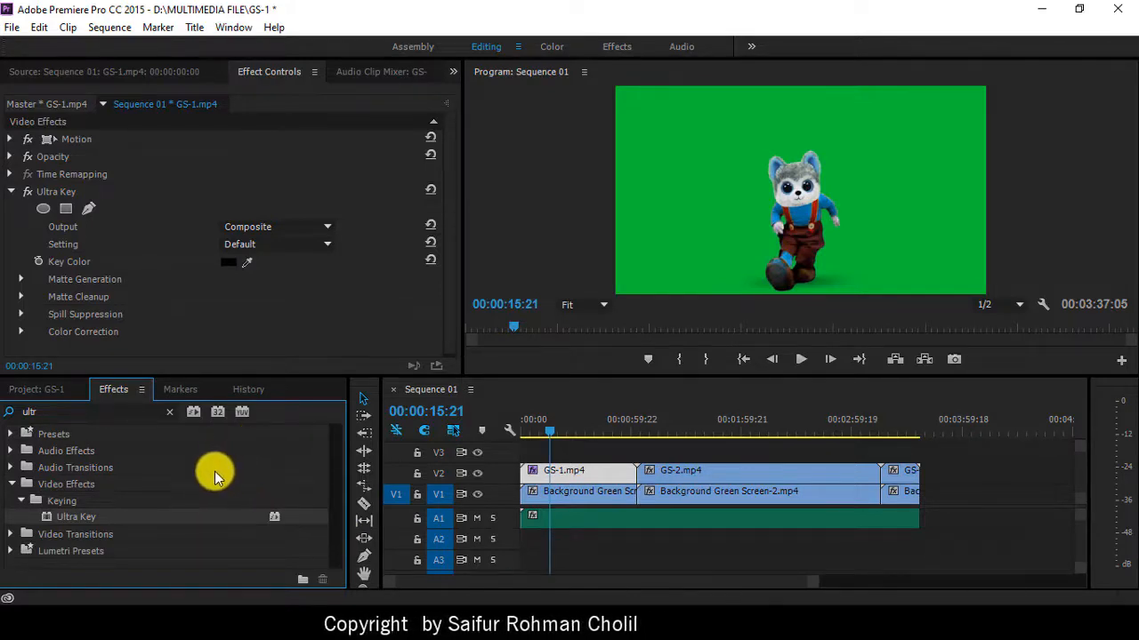
pyautogui.hotkey('ctrl', 's')
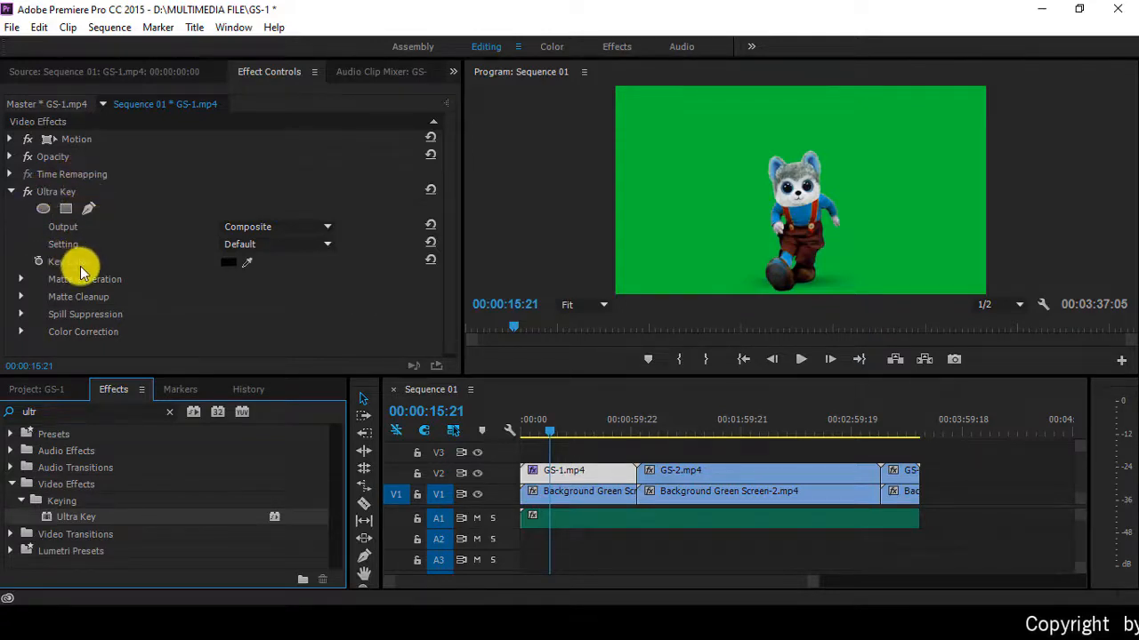
# - Set the Ultra Key colour of GS-1.mp4 by sampling the green background beside the dancing character
pyautogui.click(249, 261)
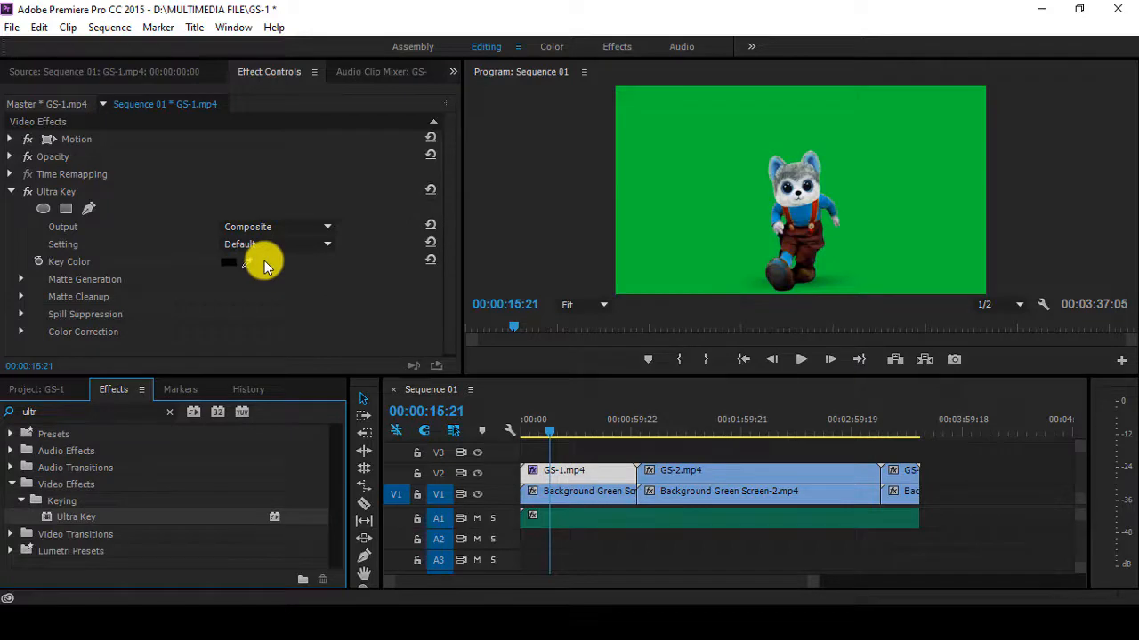
pyautogui.click(250, 261)
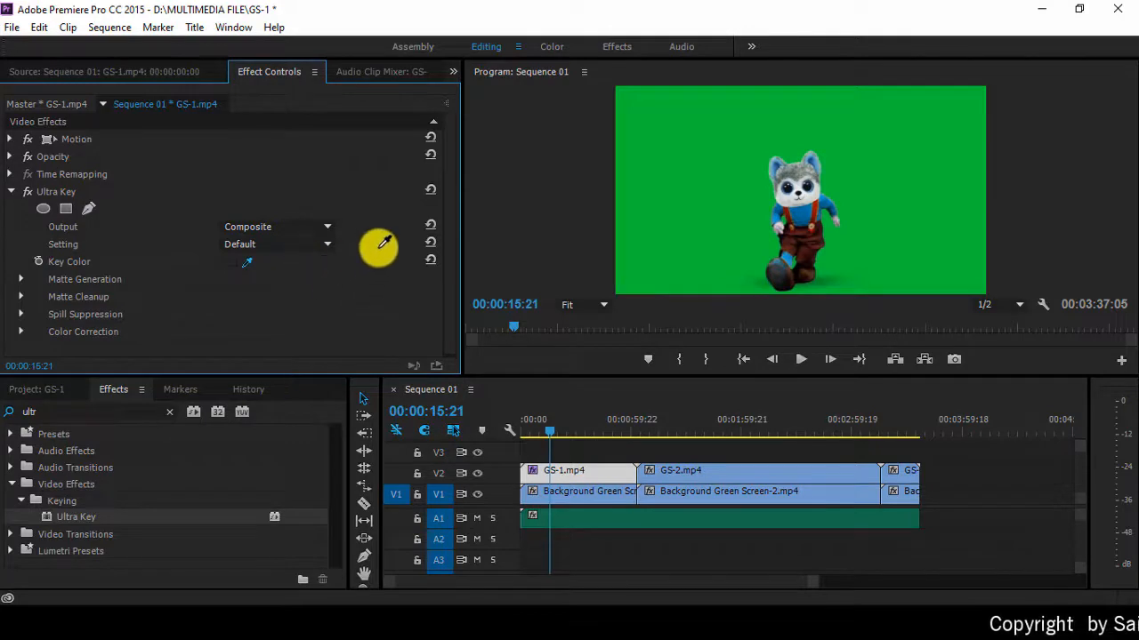
pyautogui.click(677, 179)
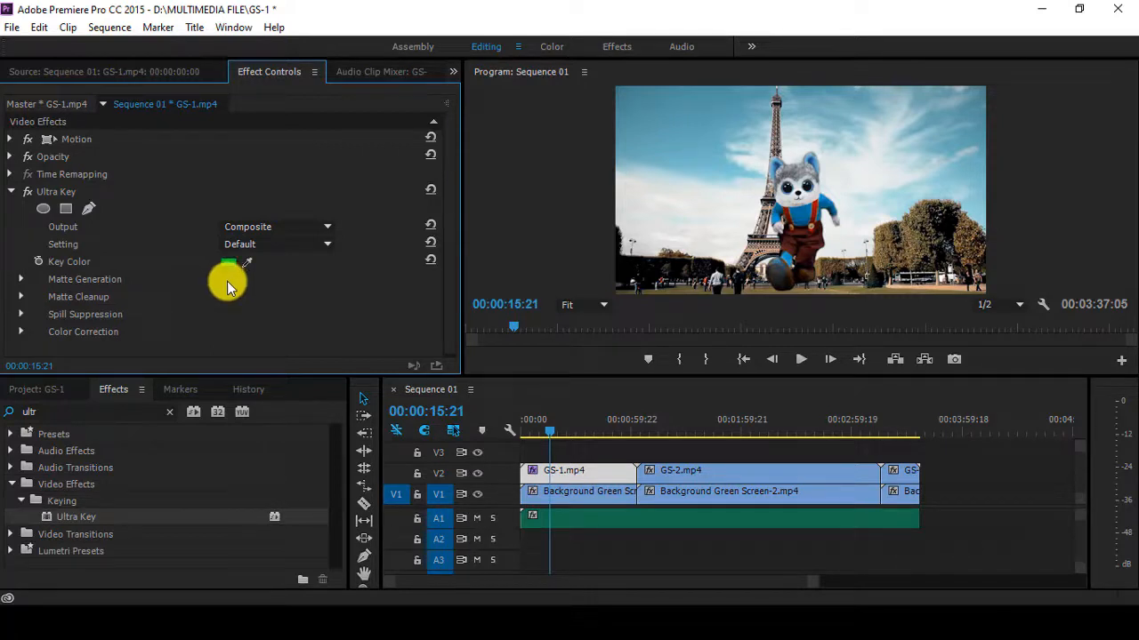
# - Scale the keyed GS-1 clip down to about 60% of the frame and stand the character on the ground just right of the Eiffel Tower
pyautogui.click(69, 141)
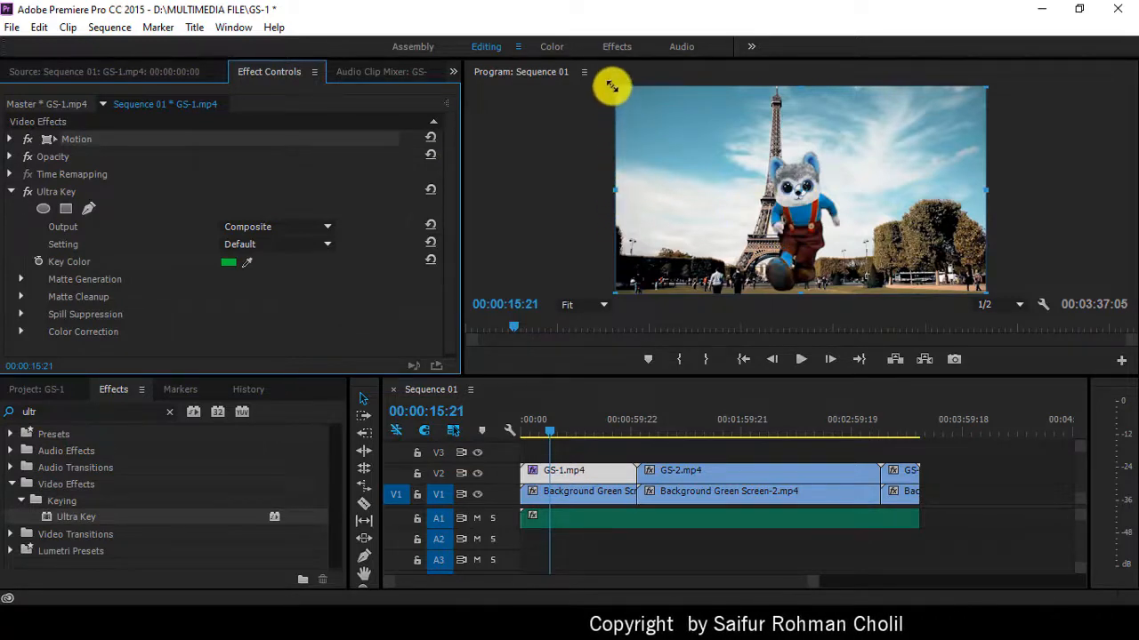
pyautogui.moveTo(612, 87); pyautogui.dragTo(681, 120)
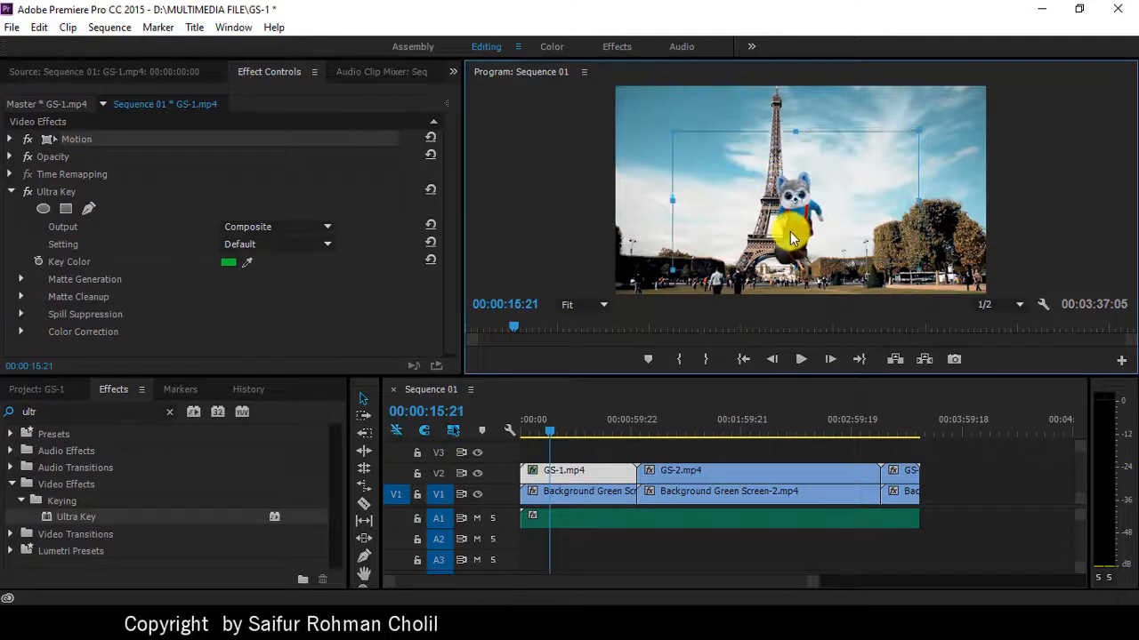
pyautogui.moveTo(791, 238); pyautogui.dragTo(780, 253)
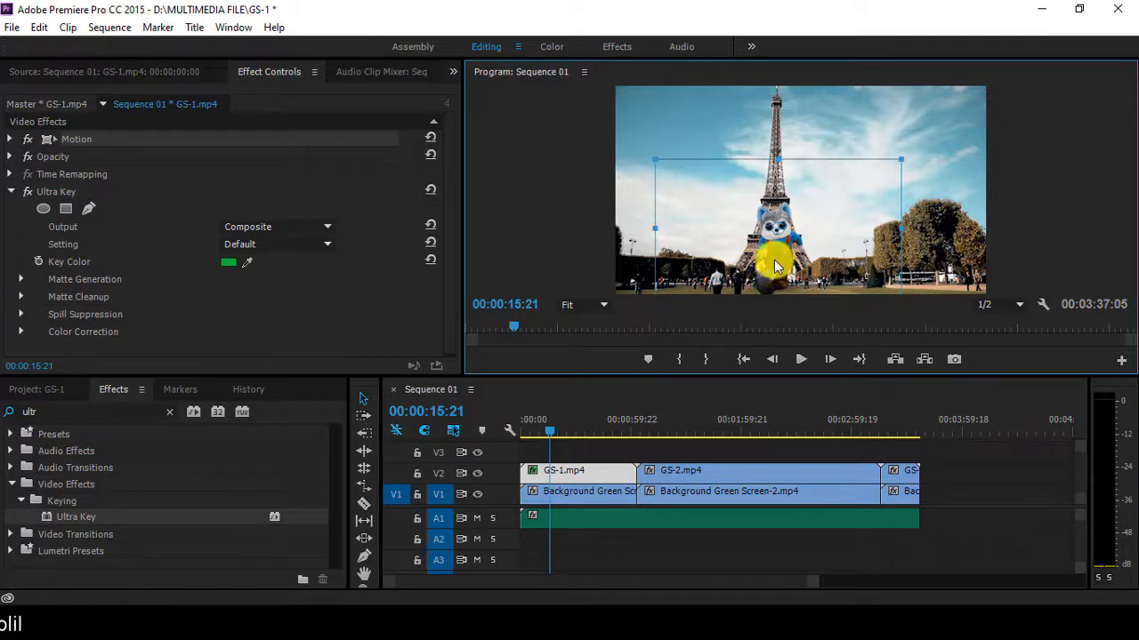
pyautogui.moveTo(780, 254); pyautogui.dragTo(849, 254)
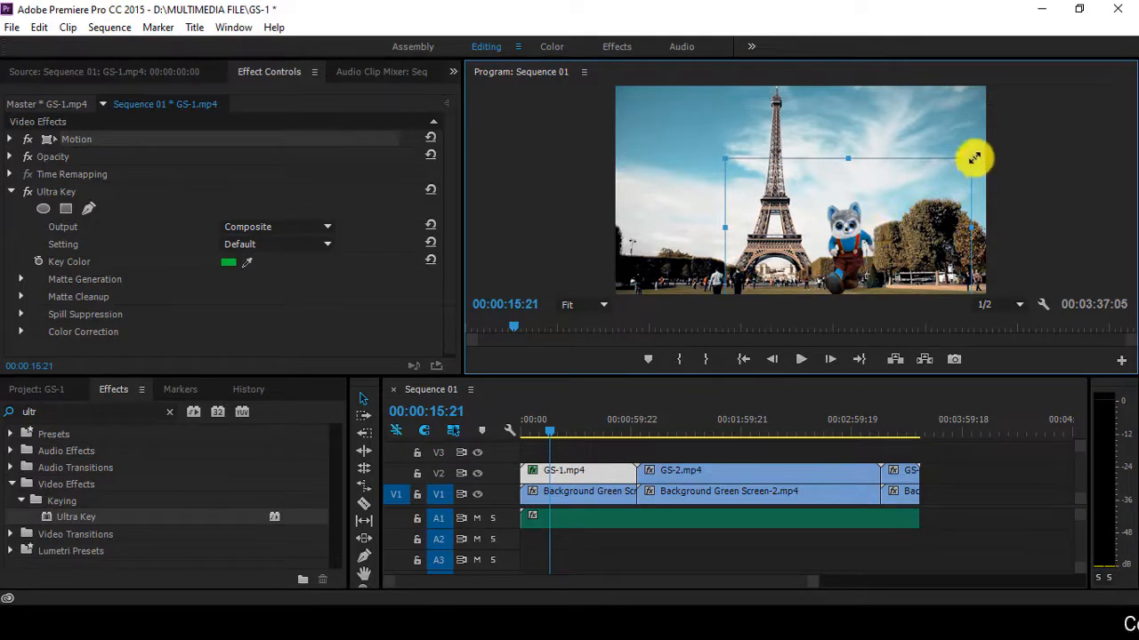
pyautogui.moveTo(974, 159); pyautogui.dragTo(970, 165)
pyautogui.moveTo(854, 247); pyautogui.dragTo(852, 245)
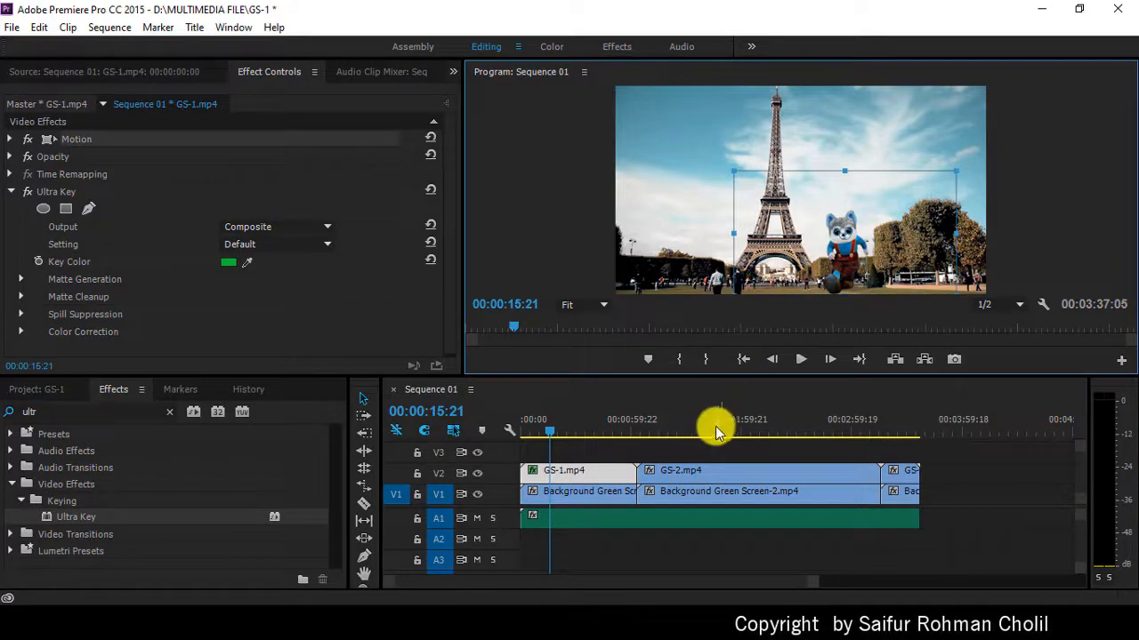
# - Move the playhead to about 00:01:29:17 and apply the Ultra Key effect to the GS-2.mp4 clip on V2
pyautogui.click(688, 432)
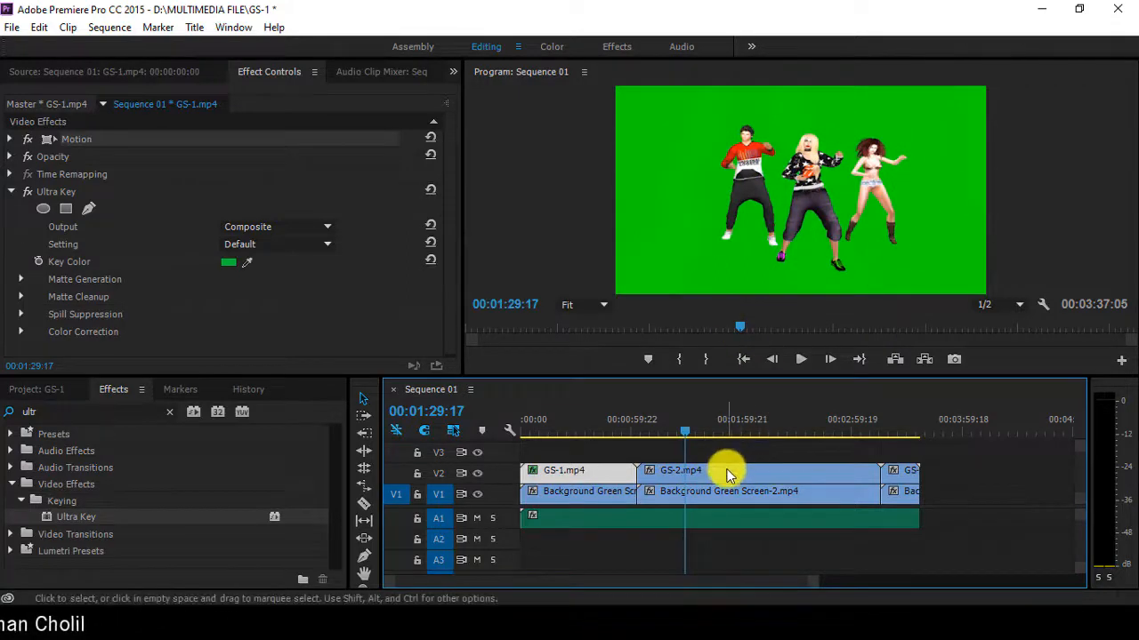
pyautogui.doubleClick(726, 474)
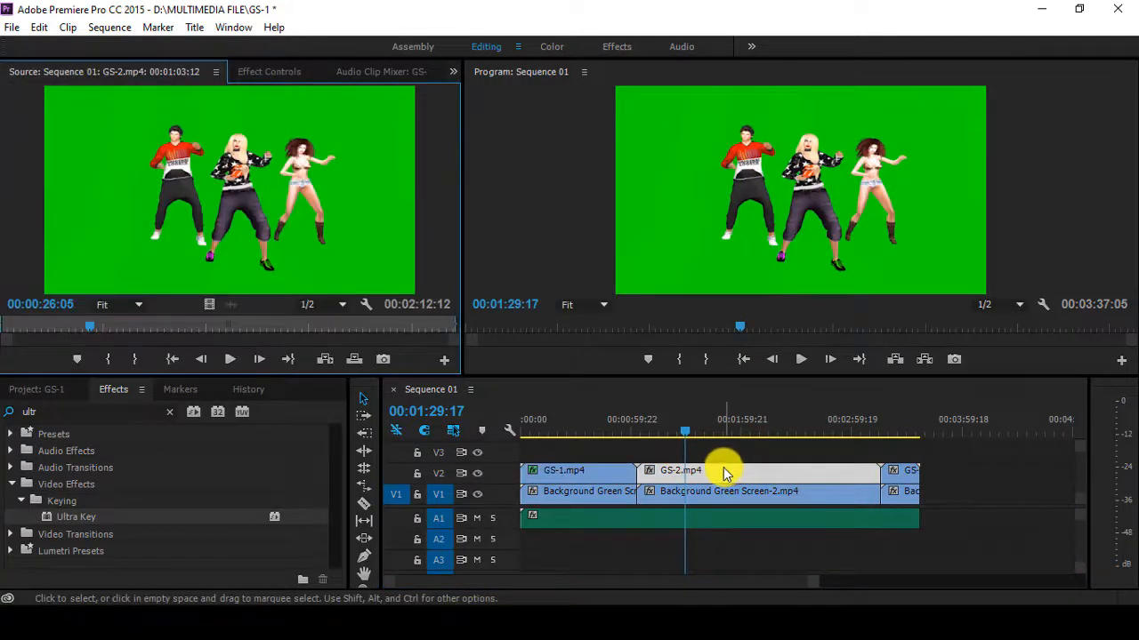
pyautogui.click(271, 73)
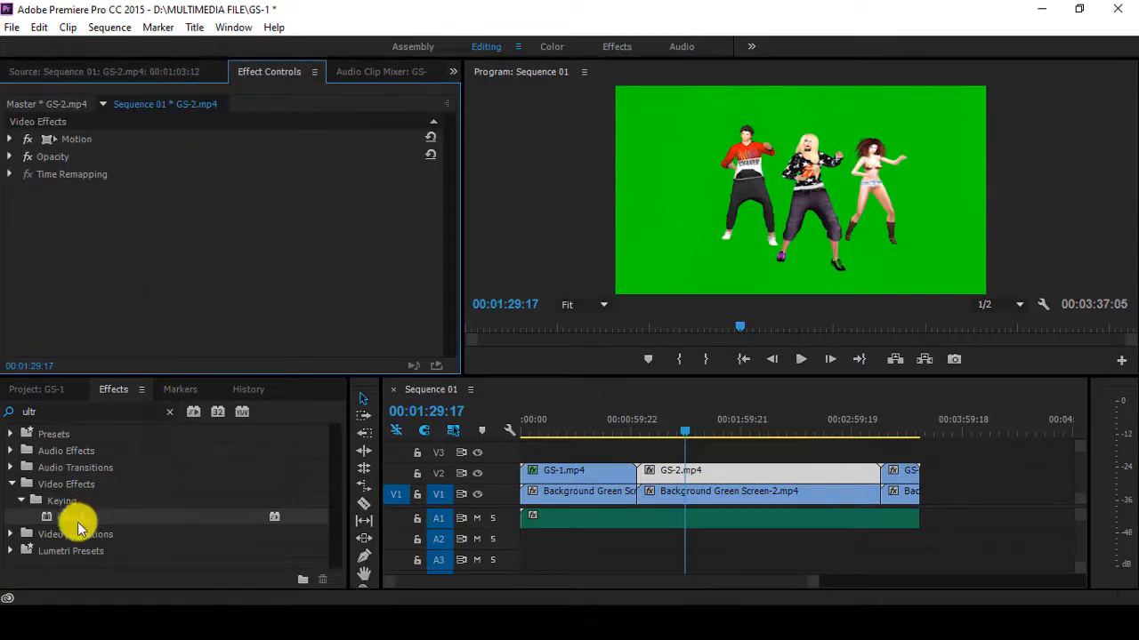
pyautogui.moveTo(75, 523); pyautogui.dragTo(93, 227)
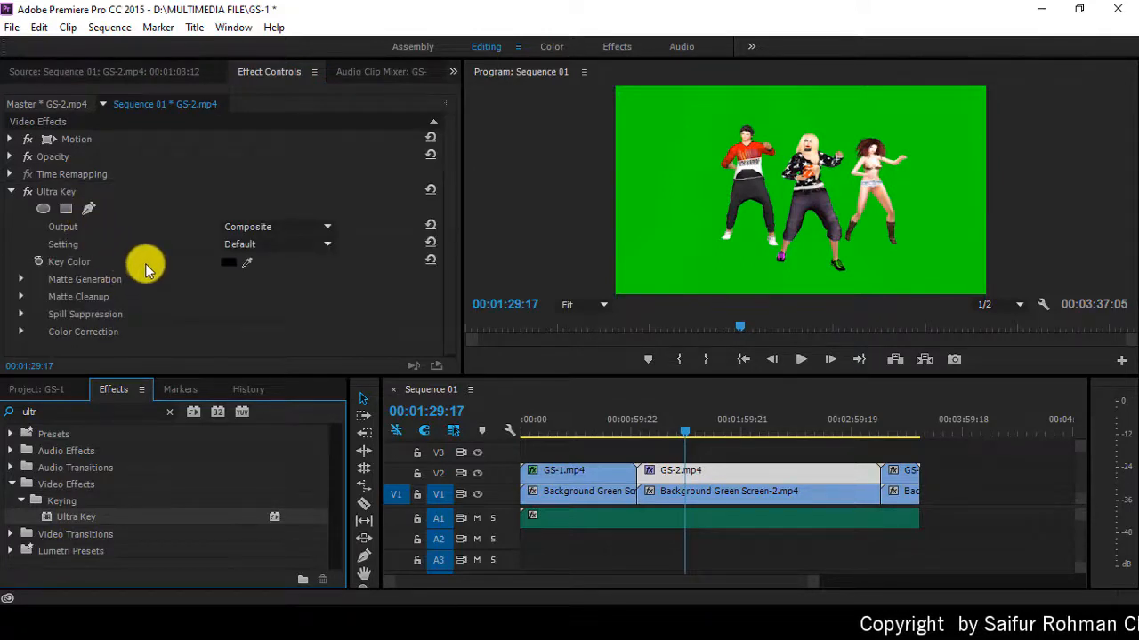
# - Set the Ultra Key colour of GS-2.mp4 by sampling the green background beside the three dancers
pyautogui.click(247, 261)
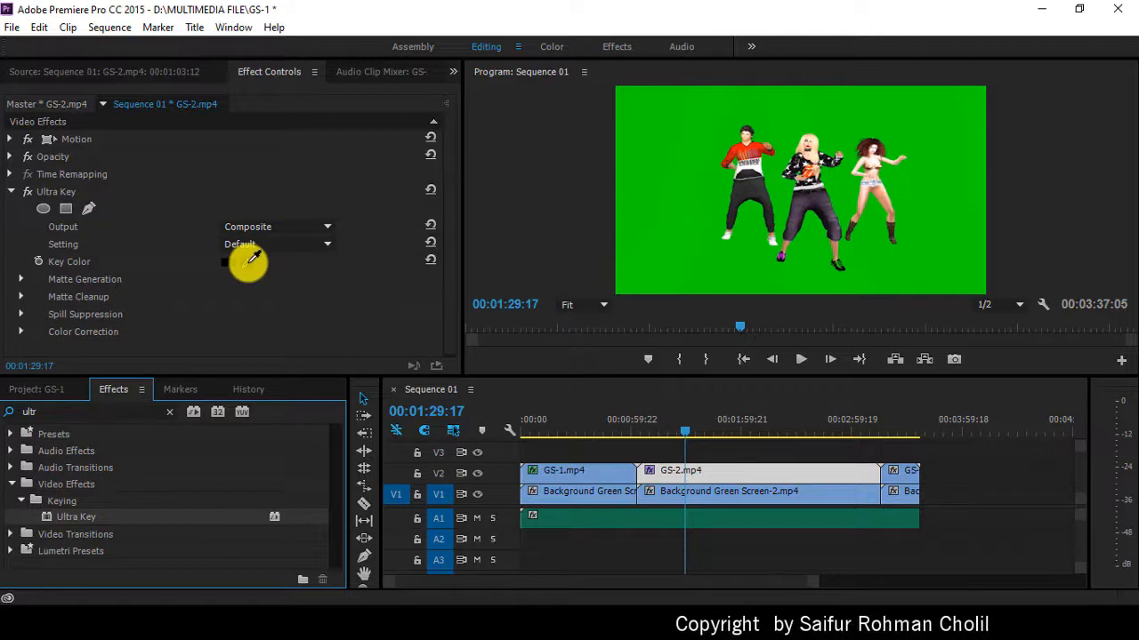
pyautogui.click(253, 257)
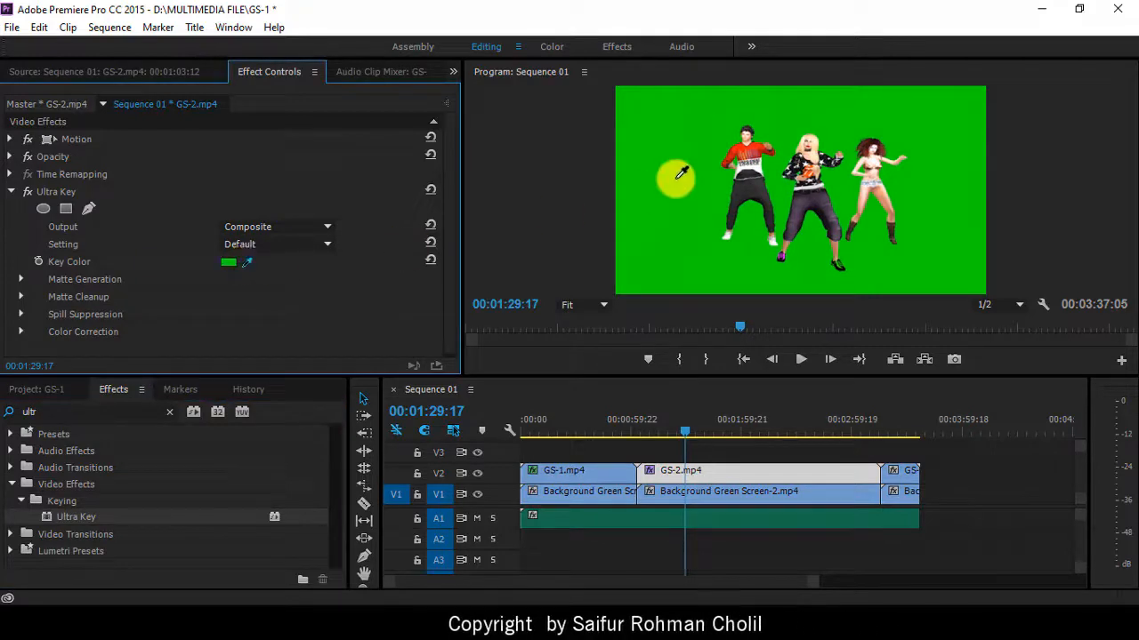
pyautogui.click(673, 182)
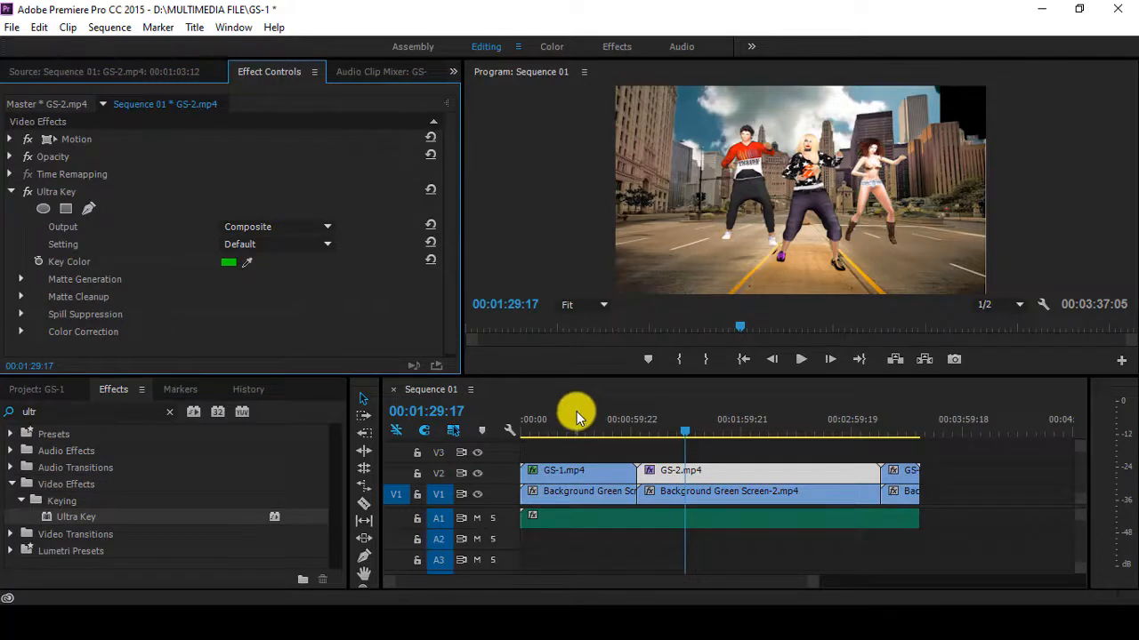
# - Scale the keyed GS-2 clip down to about two thirds of the frame and lower the dancers onto the middle of the road
pyautogui.click(78, 140)
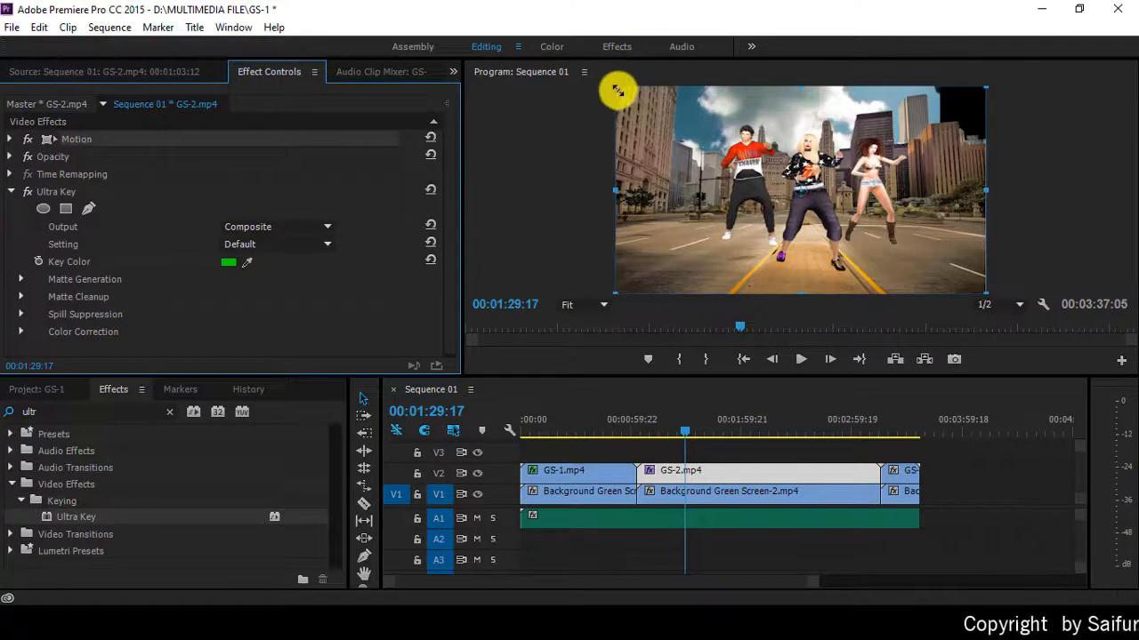
pyautogui.moveTo(617, 92); pyautogui.dragTo(661, 122)
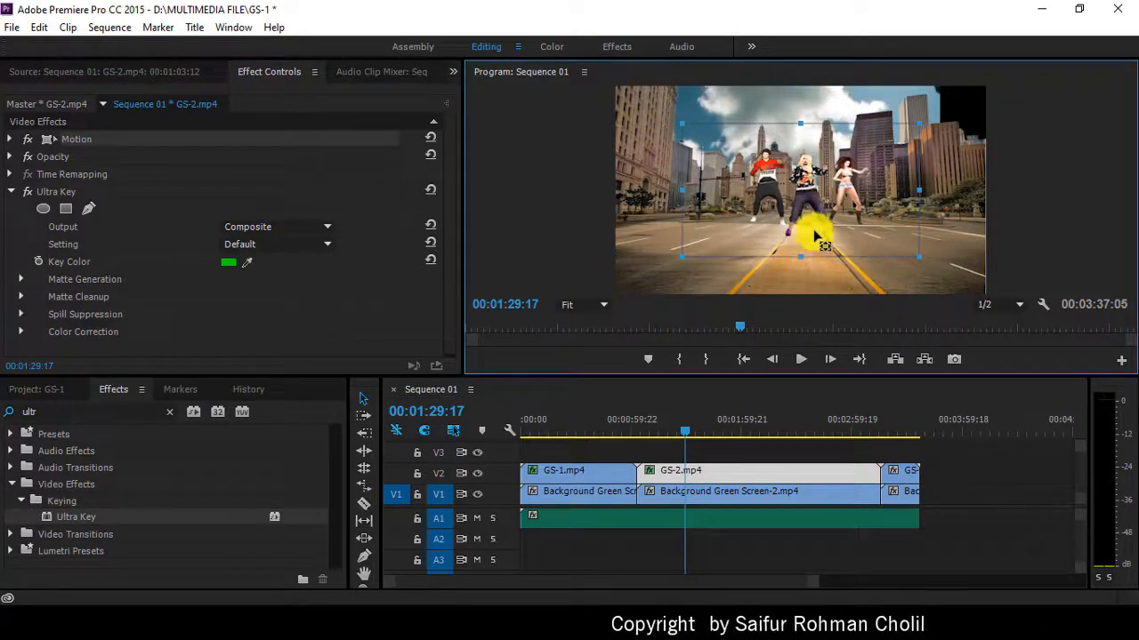
pyautogui.moveTo(867, 200); pyautogui.dragTo(869, 236)
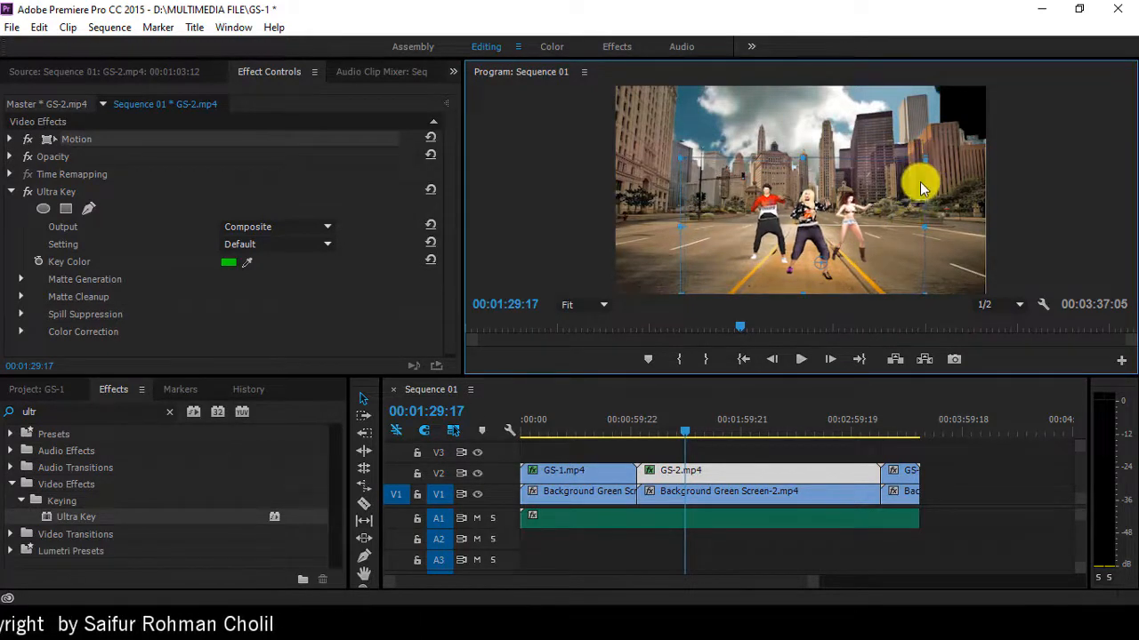
# - Play the sequence from the start in an enlarged Program monitor to check the keyed GS-1 and GS-2 clips, stopping at about 00:01:11:11
pyautogui.click(744, 359)
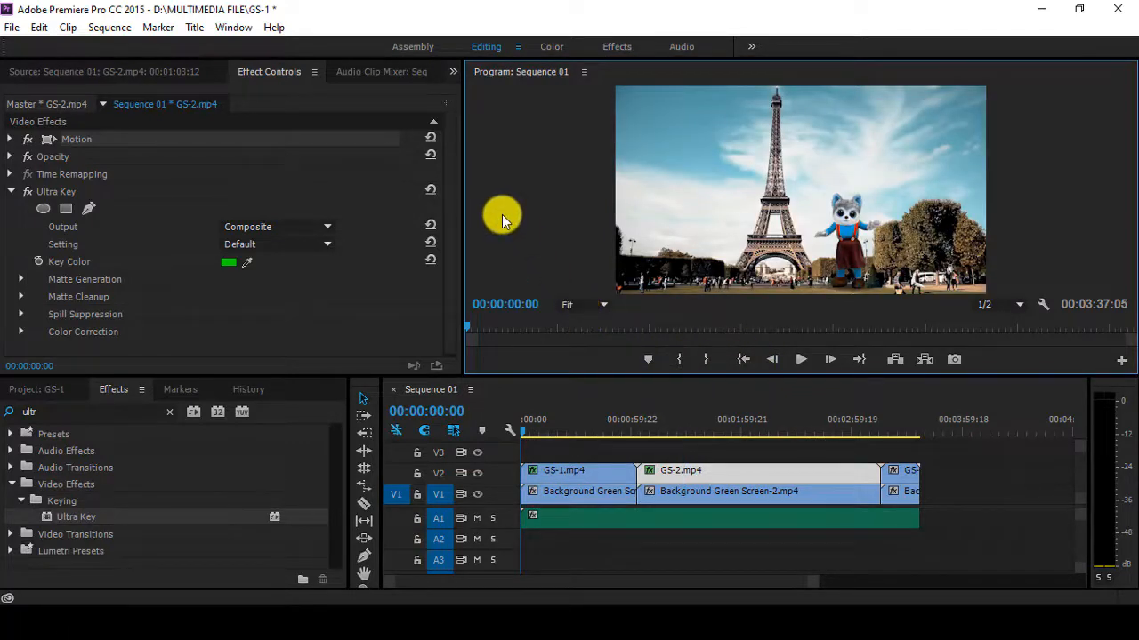
pyautogui.press('`')
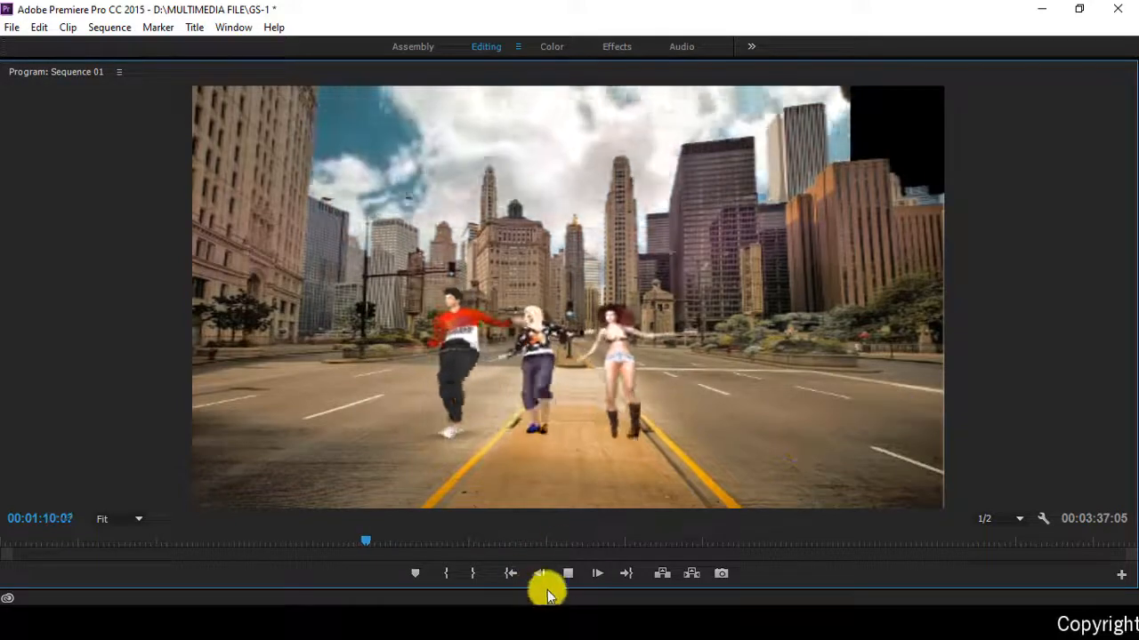
pyautogui.click(573, 574)
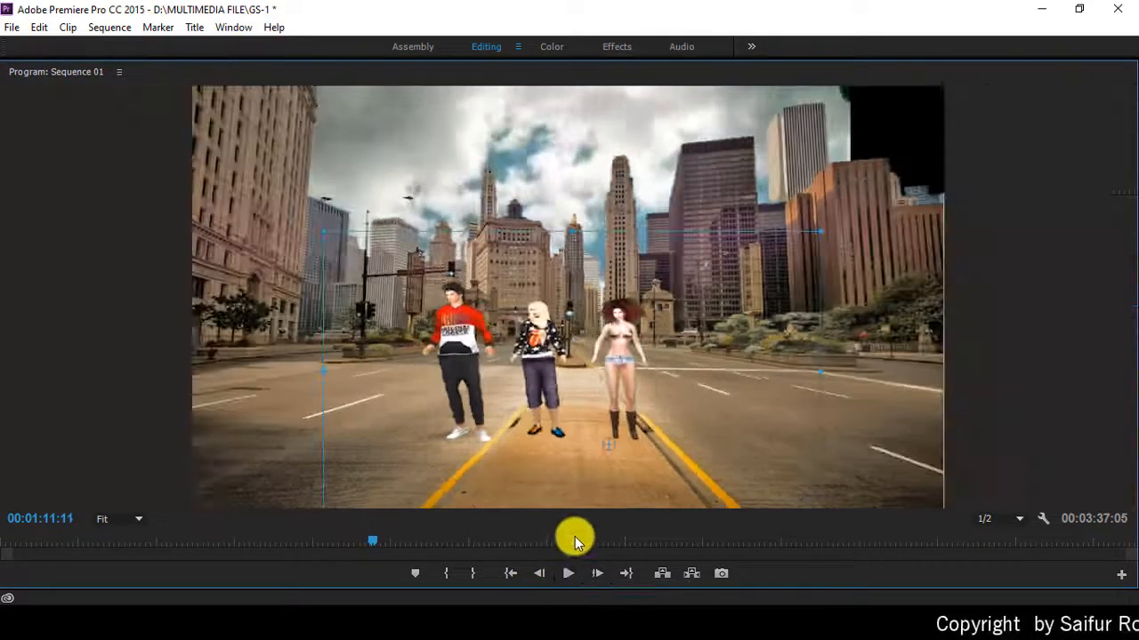
pyautogui.press('`')
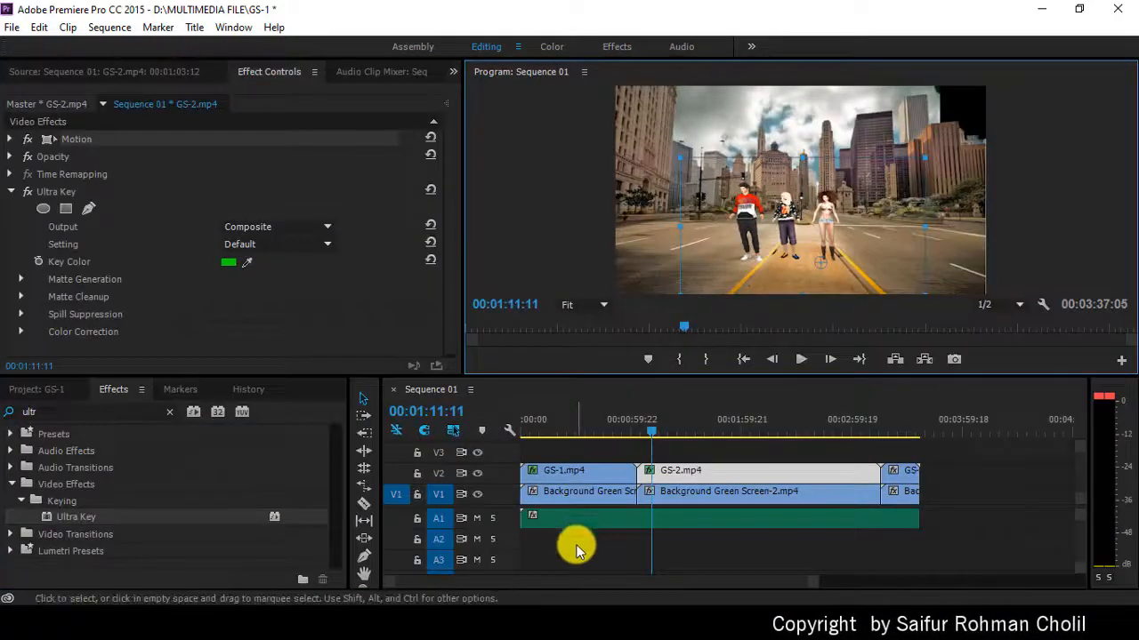
pyautogui.click(567, 523)
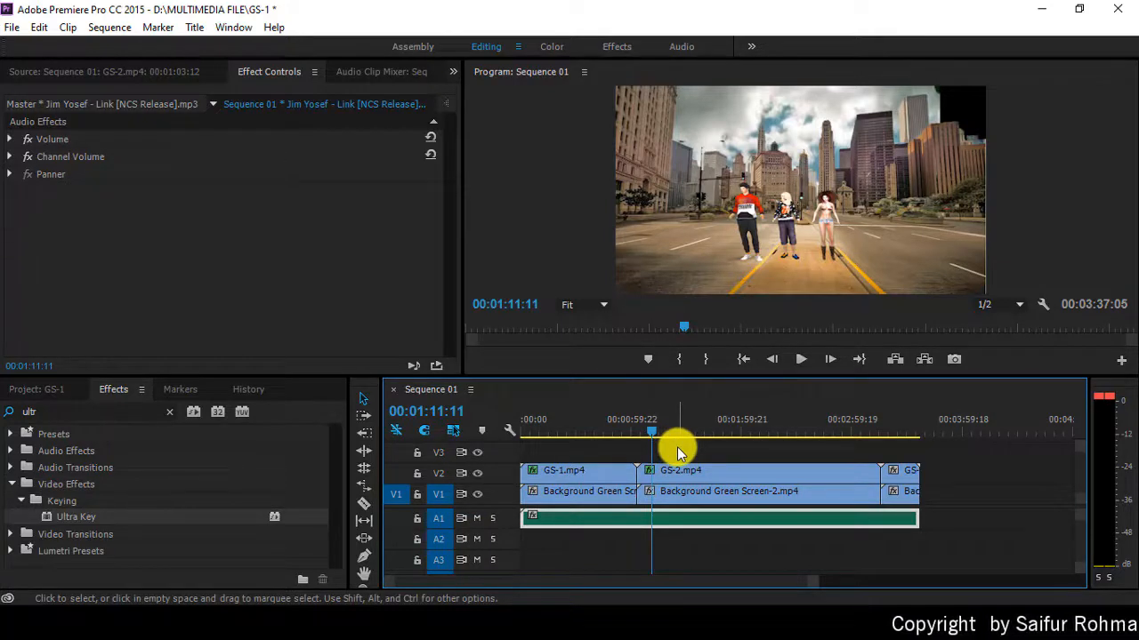
# - Move the playhead to about 00:03:24:09 and apply the Ultra Key effect to the GS-3.mp4 clip on V2
pyautogui.click(898, 423)
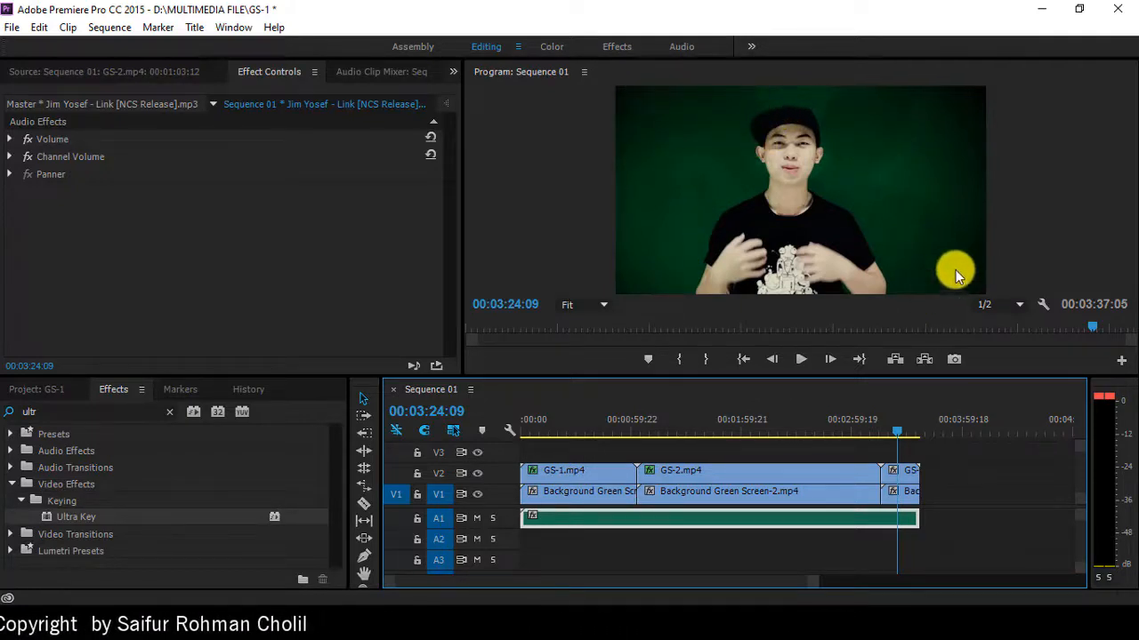
pyautogui.doubleClick(901, 475)
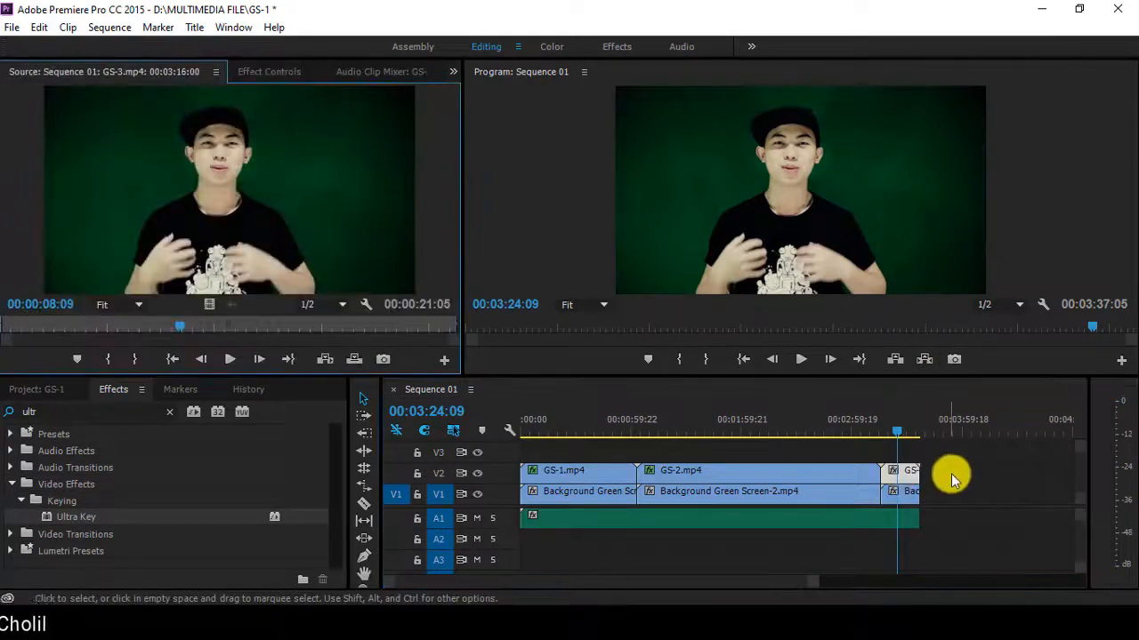
pyautogui.click(267, 72)
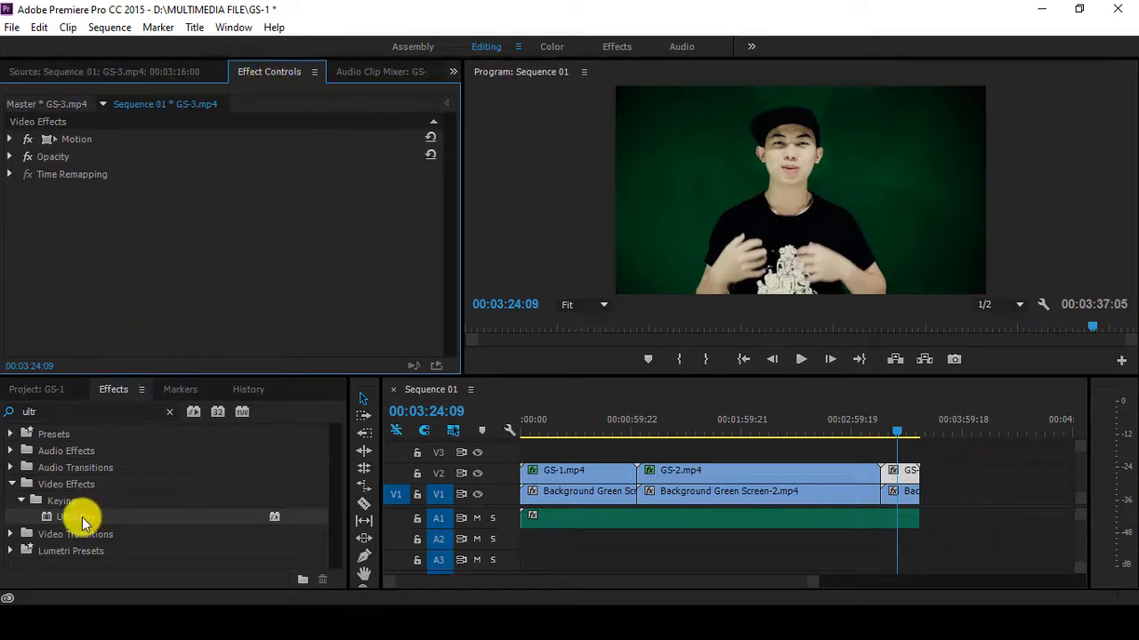
pyautogui.moveTo(81, 520); pyautogui.dragTo(51, 207)
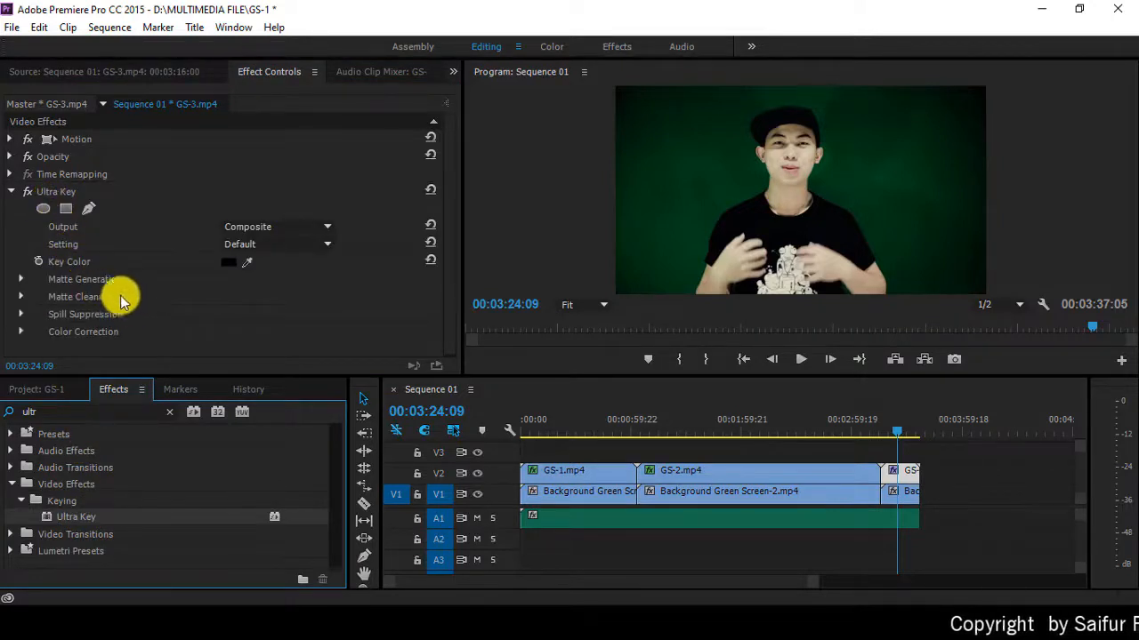
# - Sample the dark green near the upper-left corner of the GS-3 picture as the key colour and set the Ultra Key Output to Alpha Channel
pyautogui.click(246, 262)
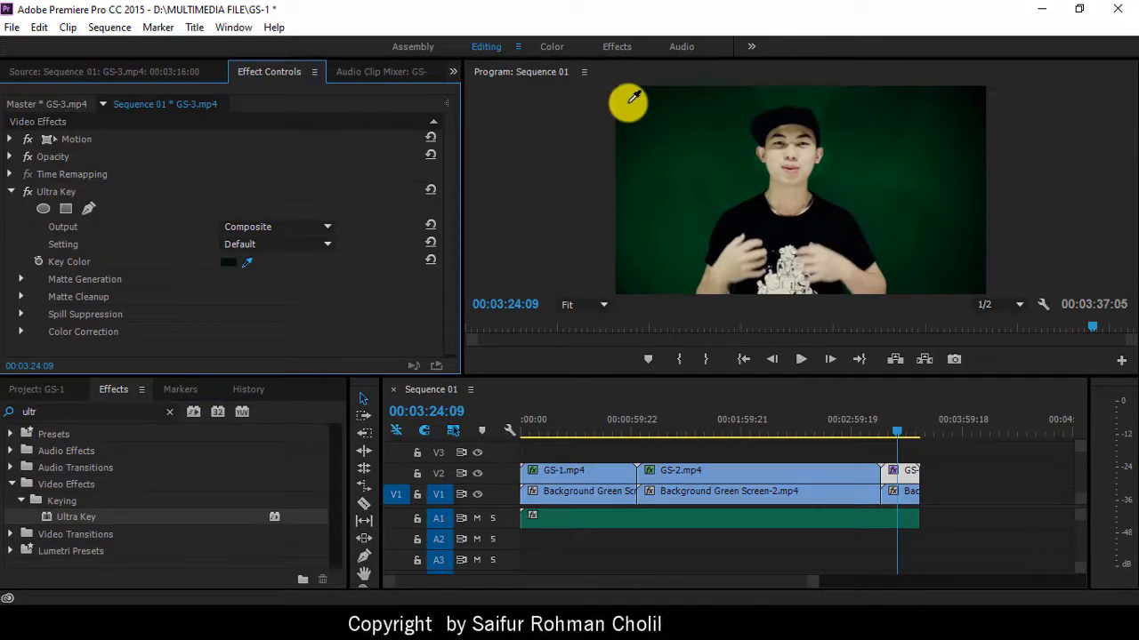
pyautogui.click(628, 101)
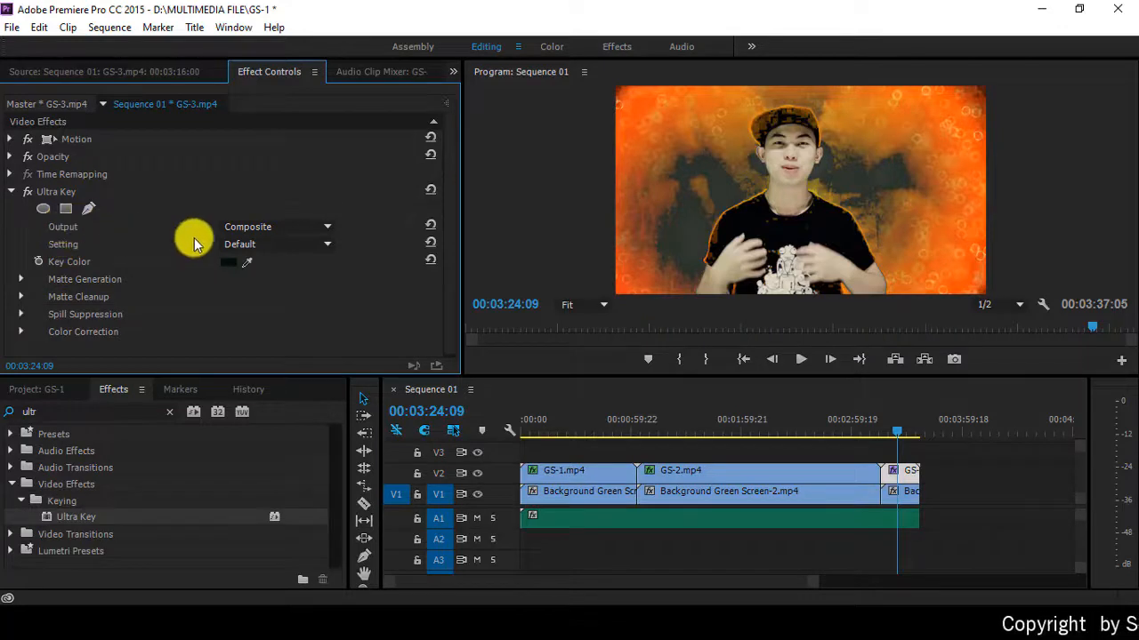
pyautogui.click(329, 227)
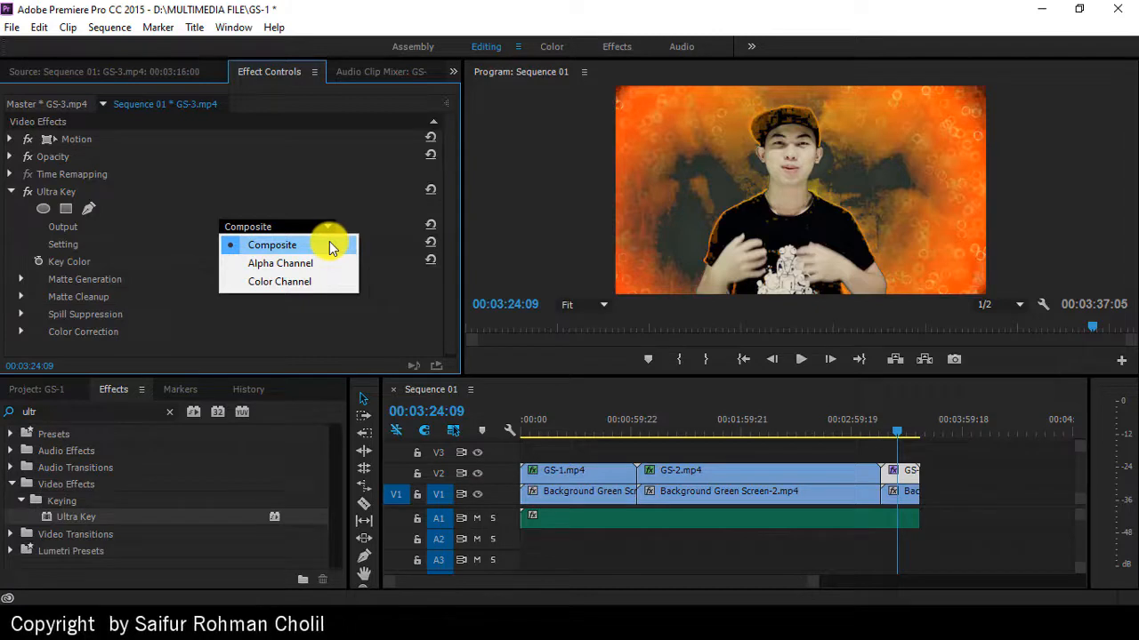
pyautogui.click(329, 263)
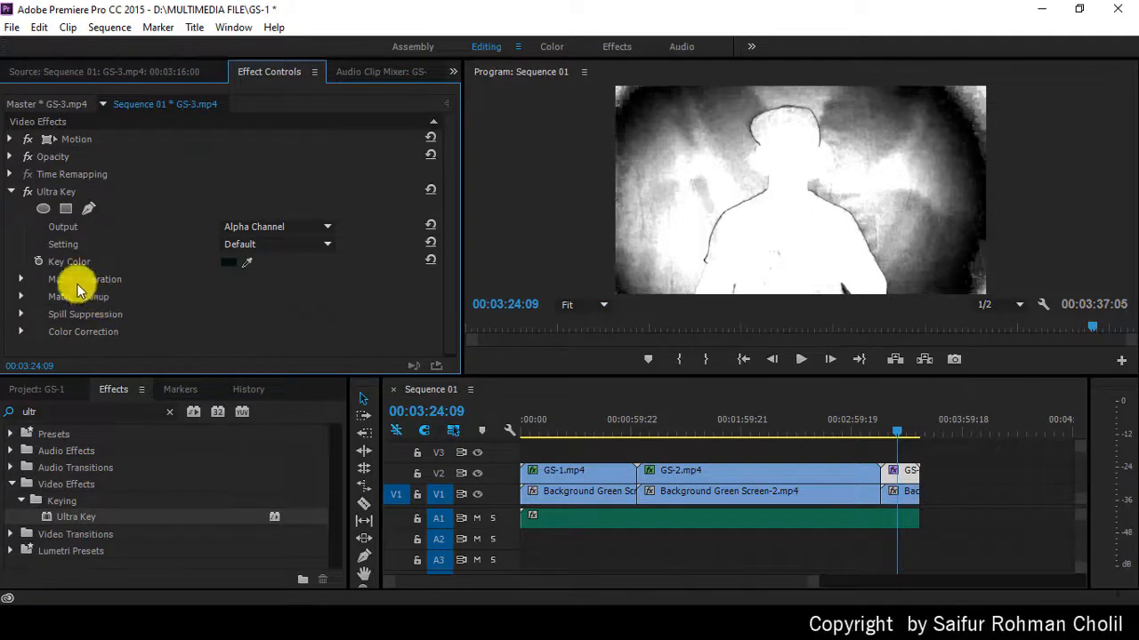
# - In the Matte Generation settings of GS-3's Ultra Key, set Transparency to 20 and Highlight to 0
pyautogui.click(22, 280)
pyautogui.scroll(-1, 179, 272)
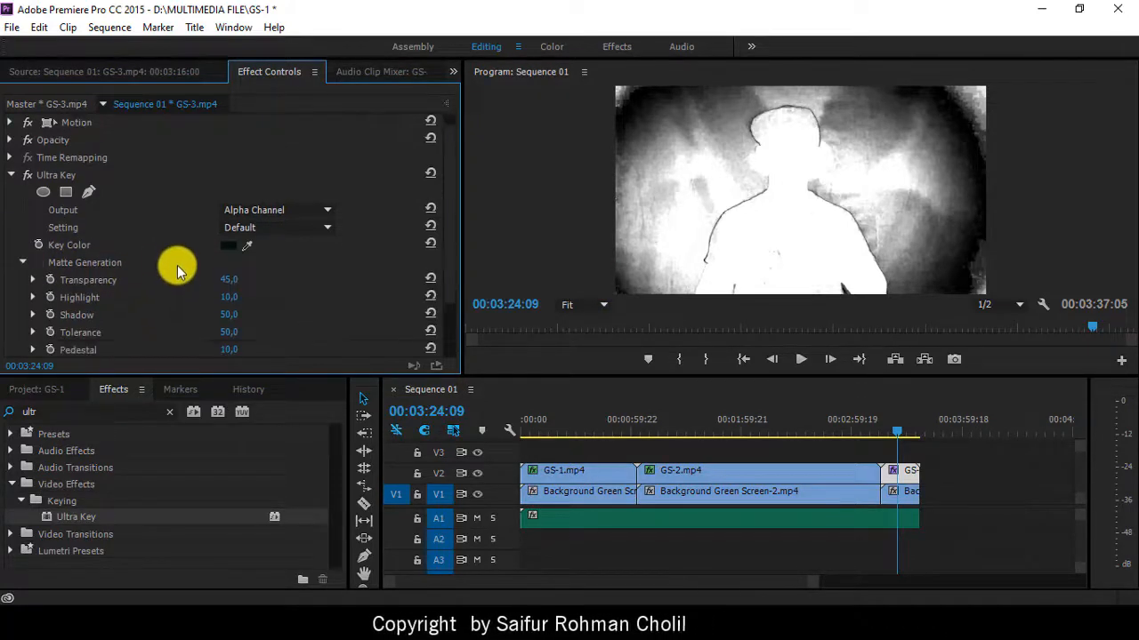
pyautogui.scroll(-1, 111, 301)
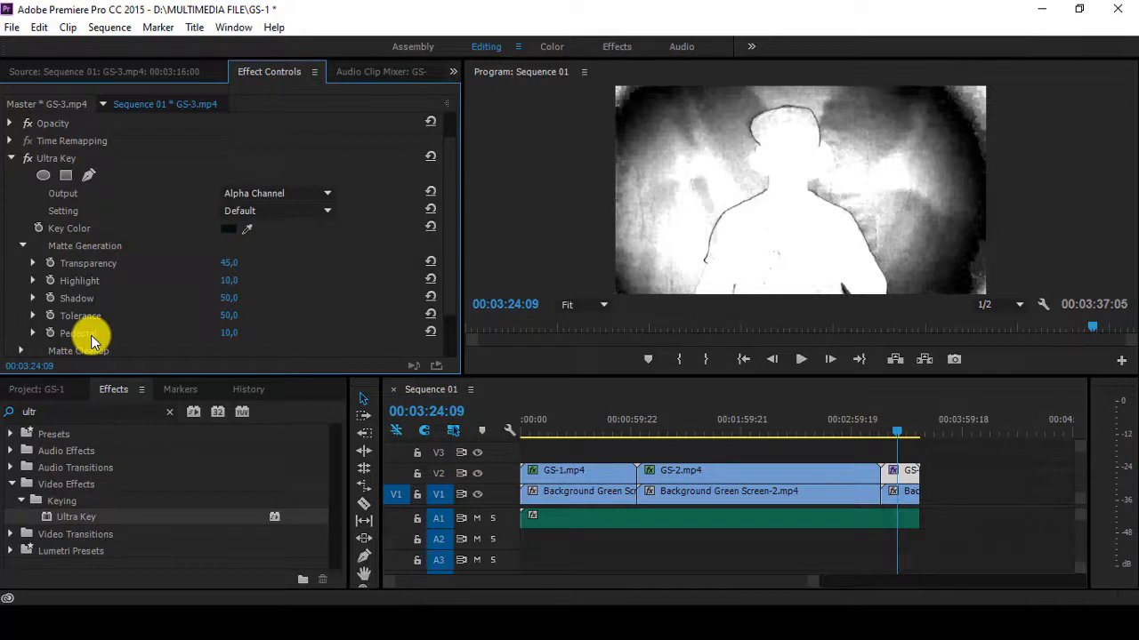
pyautogui.moveTo(238, 266)
pyautogui.mouseDown()
pyautogui.moveTo(211, 273)
pyautogui.moveTo(234, 261)
pyautogui.mouseUp()
pyautogui.click(236, 265)
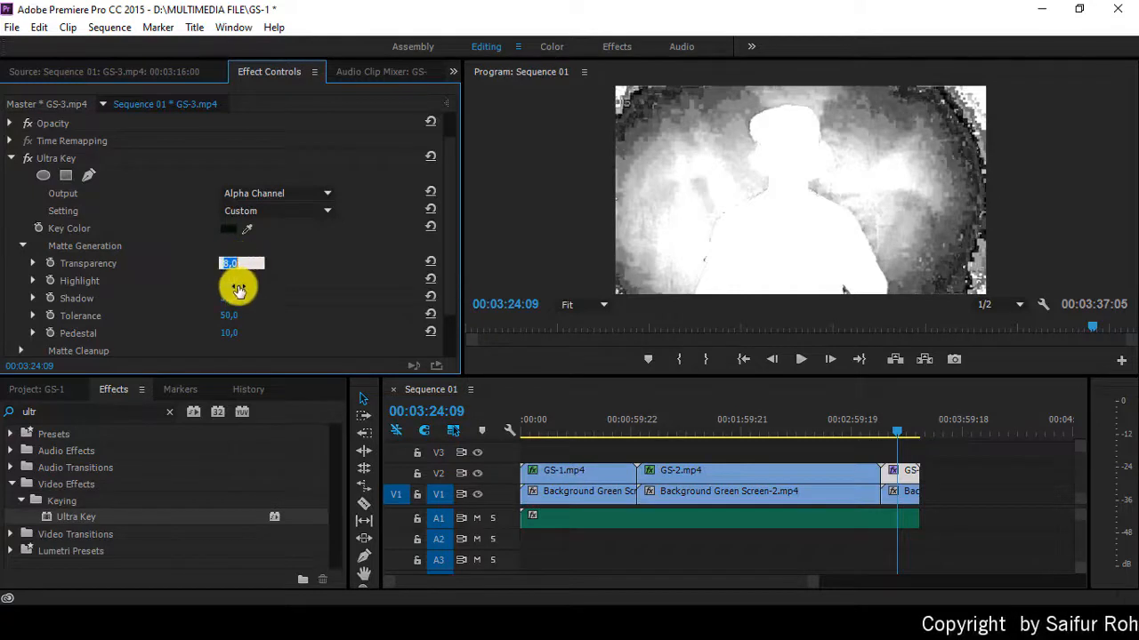
pyautogui.write('20')
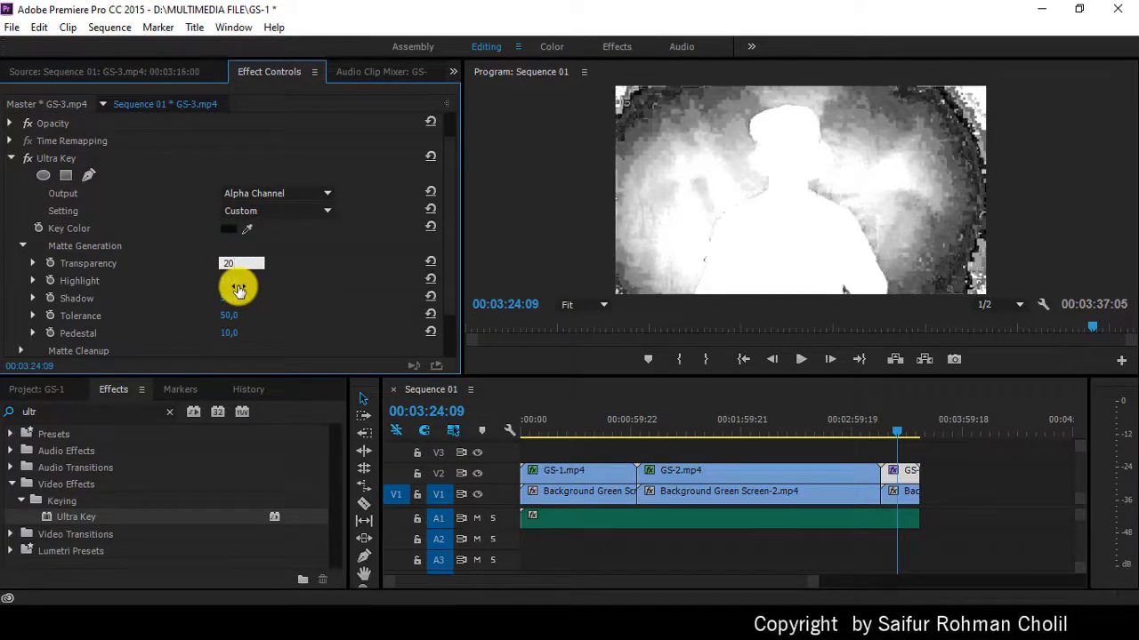
pyautogui.press('Return')
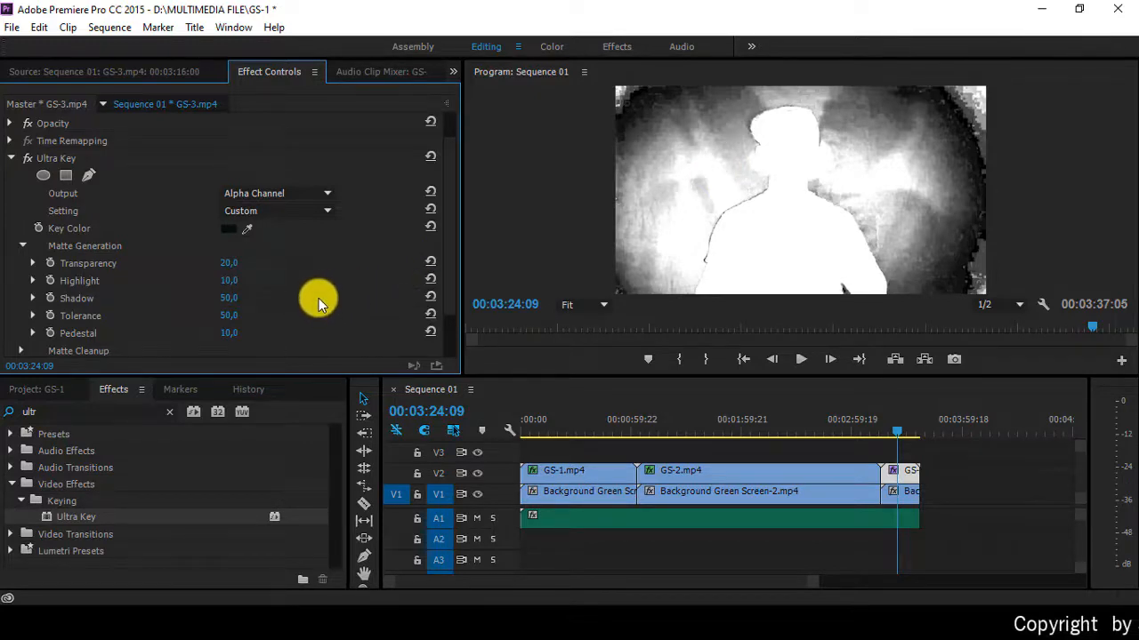
pyautogui.click(242, 279)
pyautogui.write('0')
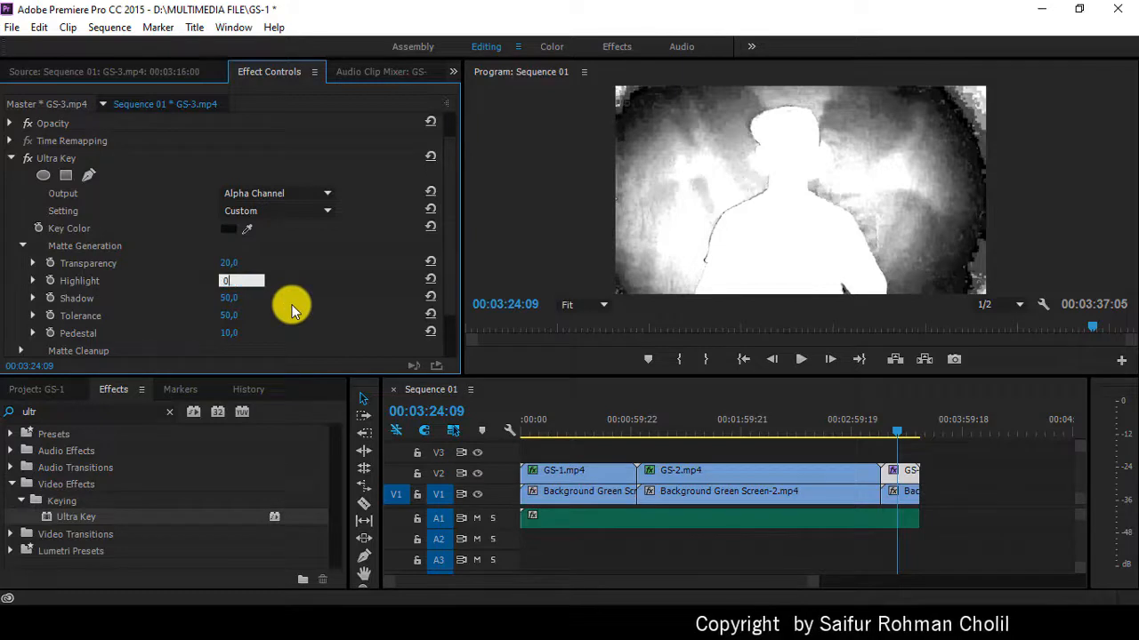
pyautogui.press('Return')
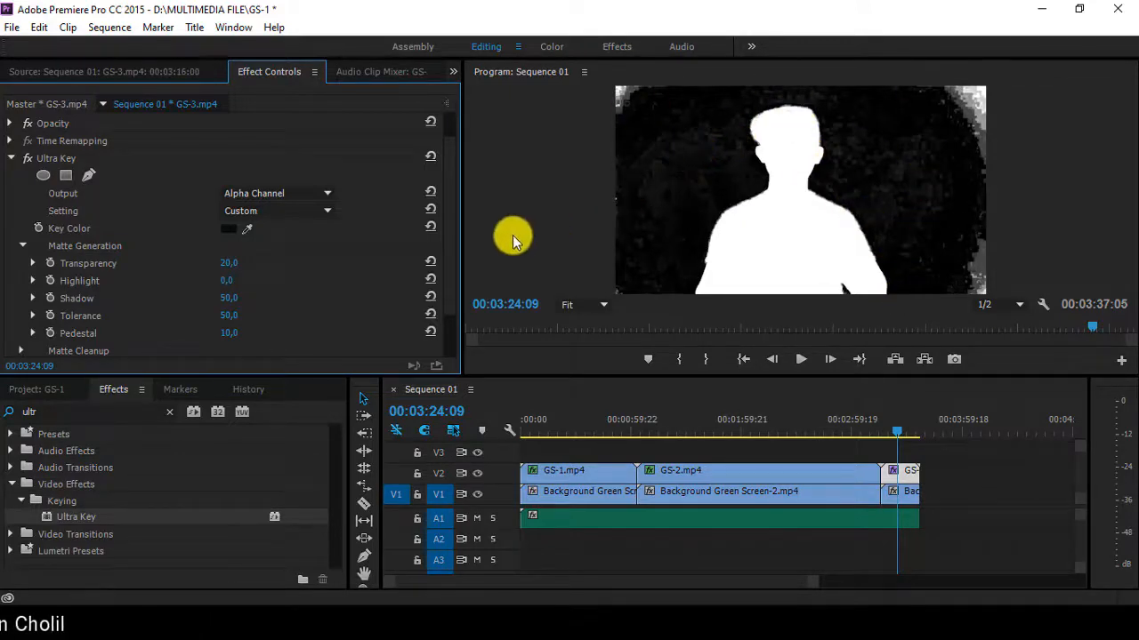
# - Set the Matte Generation Shadow to 90, Tolerance to 60 and Pedestal to 90 for the GS-3 key
pyautogui.click(225, 302)
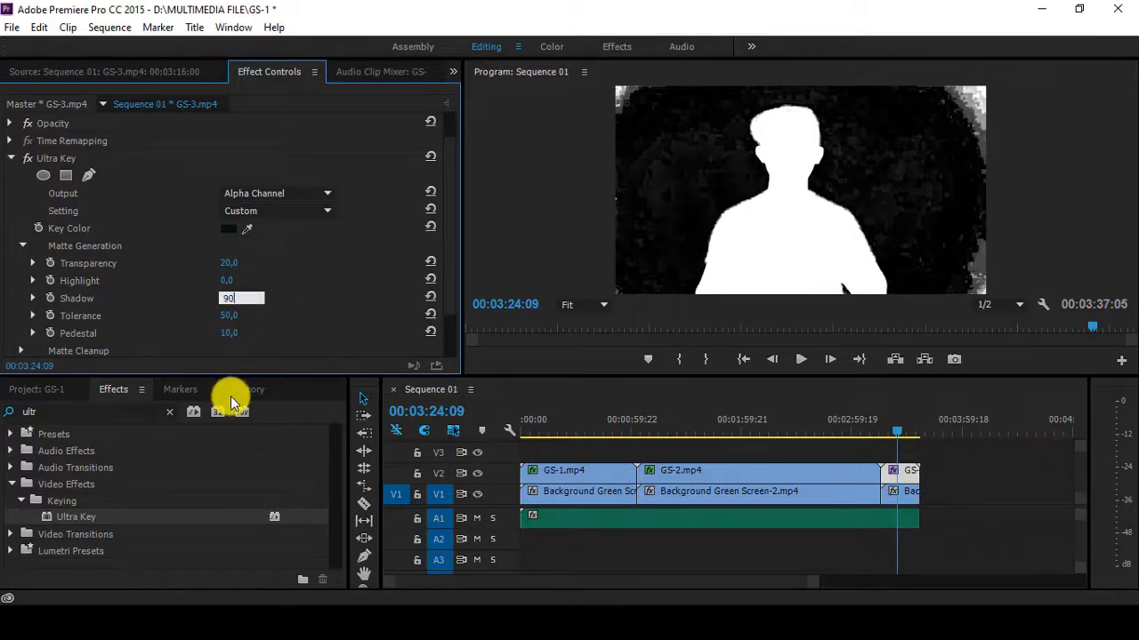
pyautogui.press('Return')
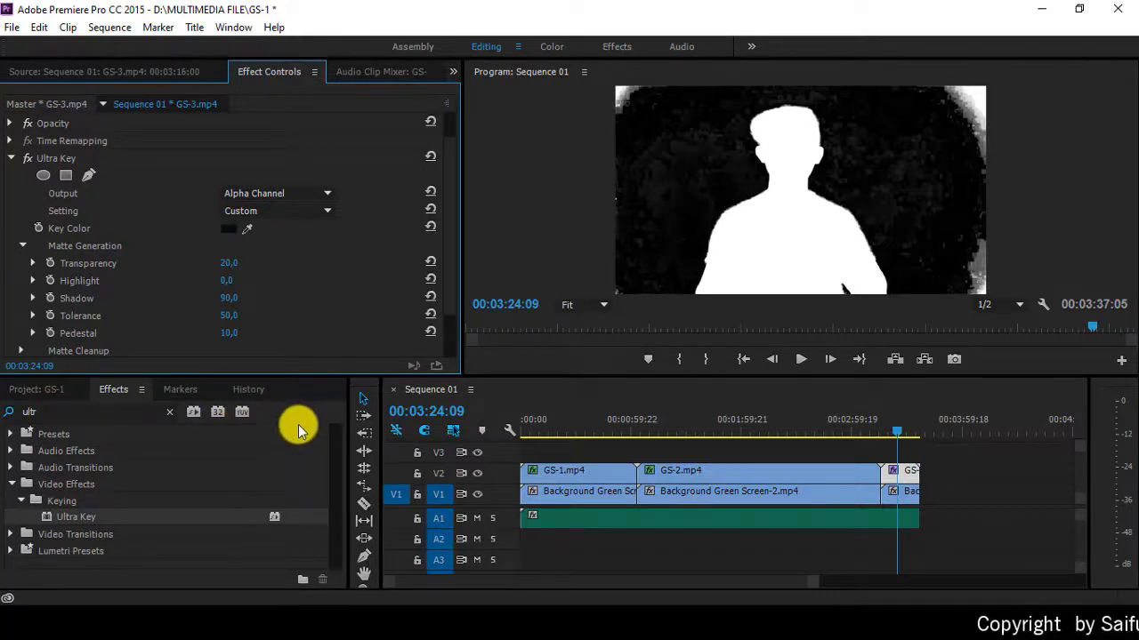
pyautogui.click(228, 317)
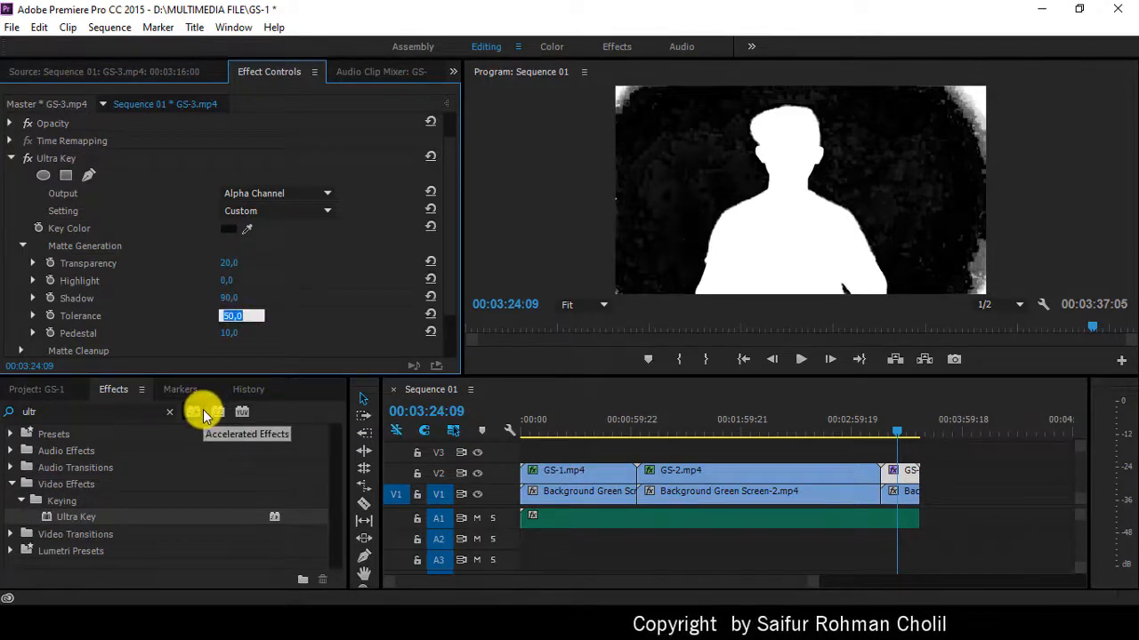
pyautogui.write('60')
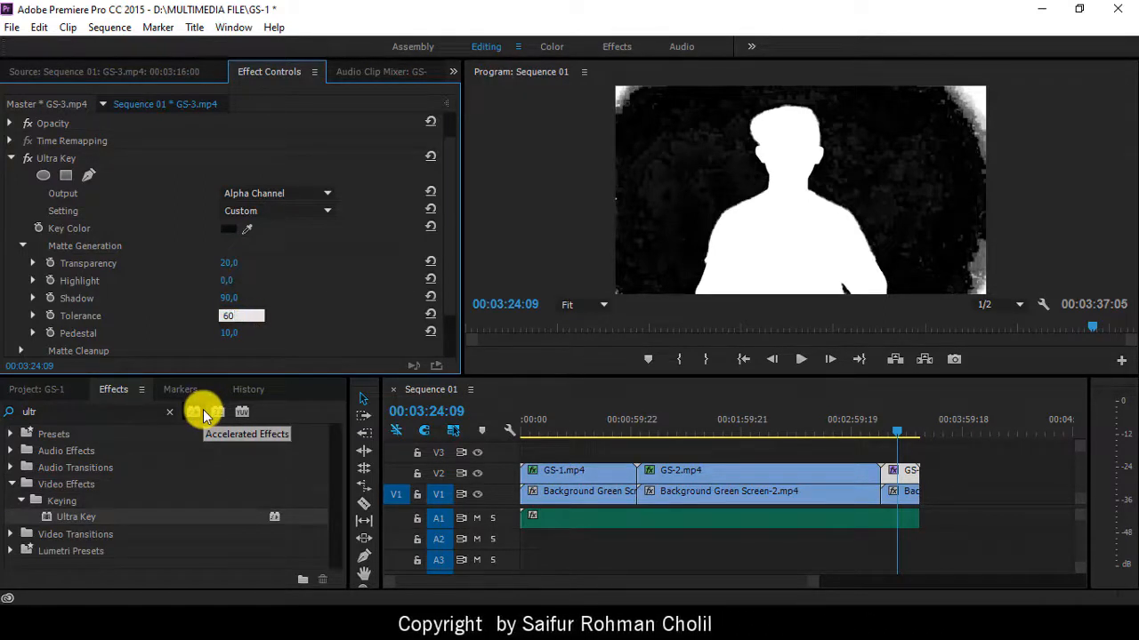
pyautogui.press('Return')
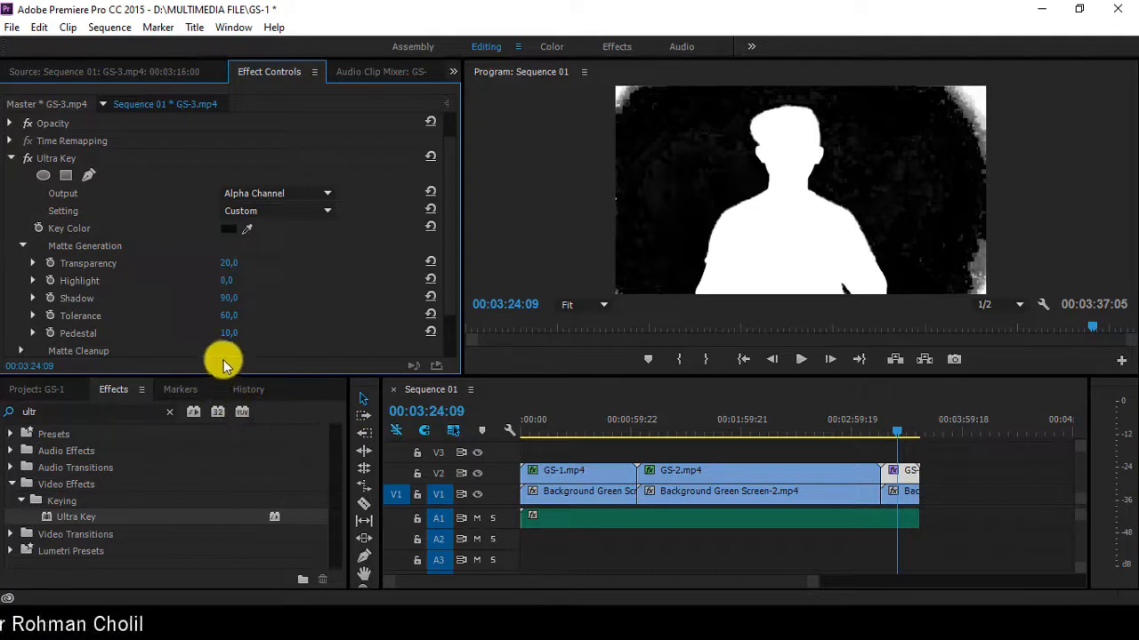
pyautogui.click(228, 337)
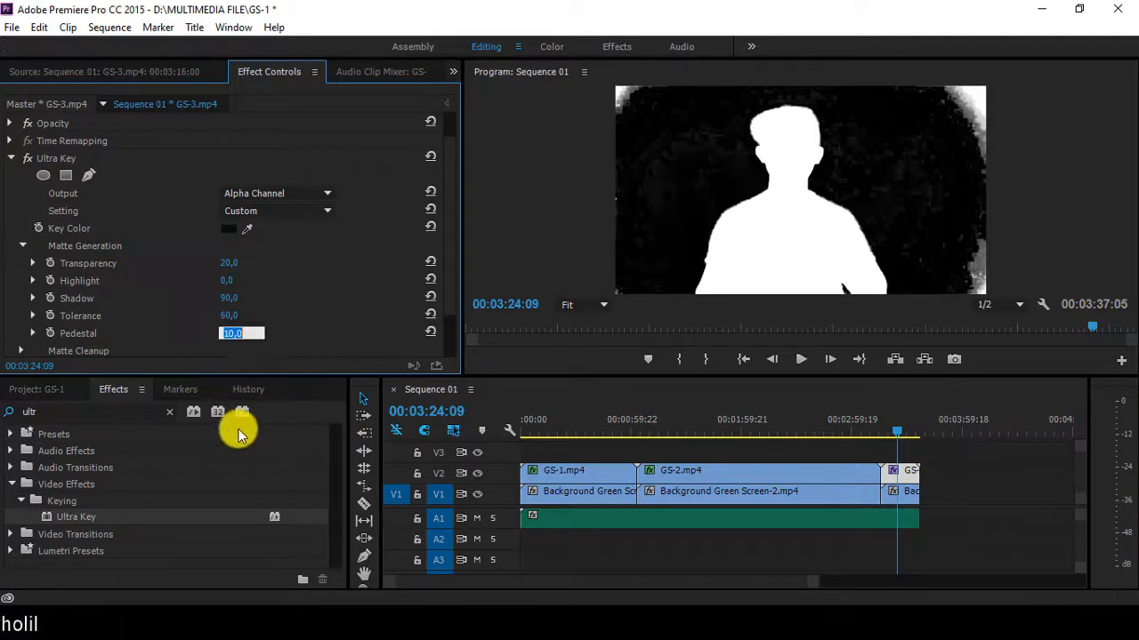
pyautogui.press('Return')
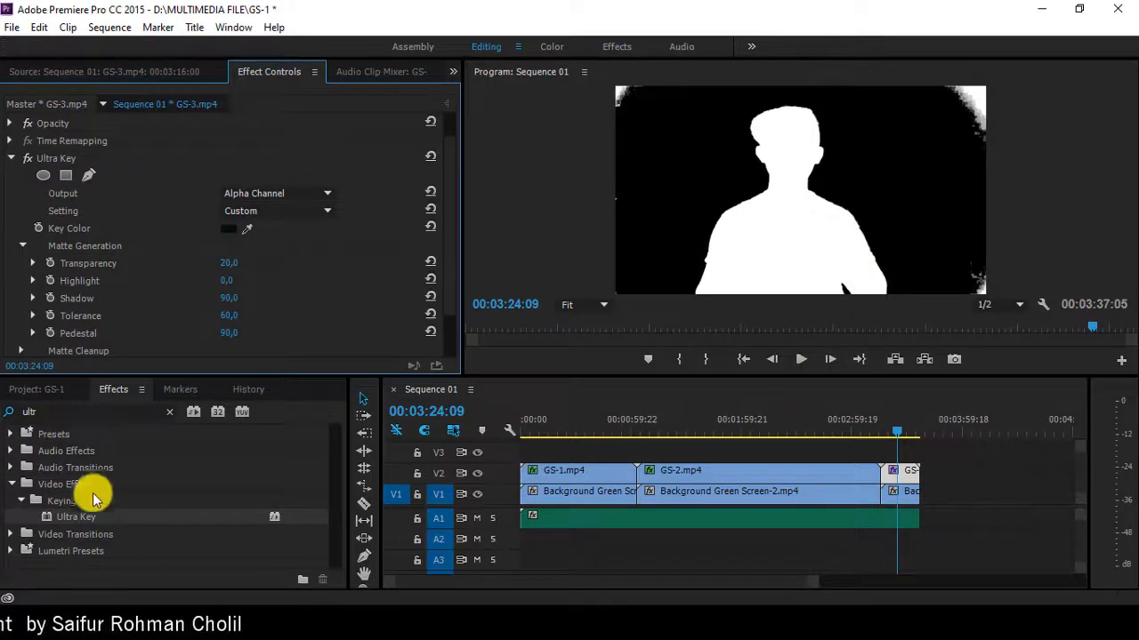
# - Set the Matte Cleanup Choke of GS-3's Ultra Key to 50
pyautogui.scroll(-2, 140, 293)
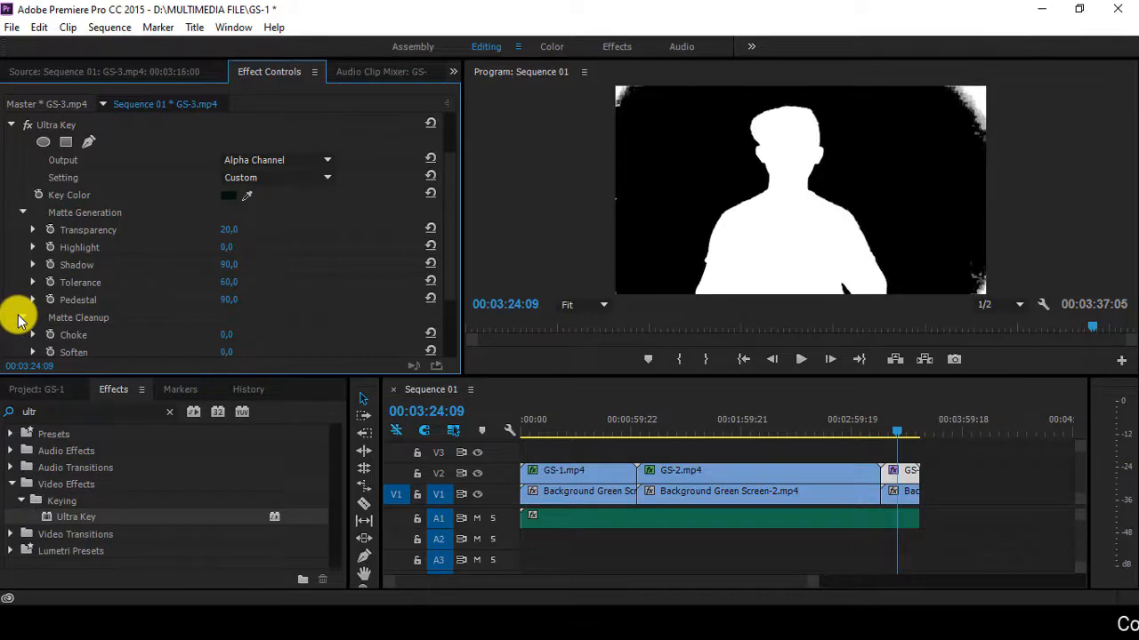
pyautogui.scroll(-1, 159, 259)
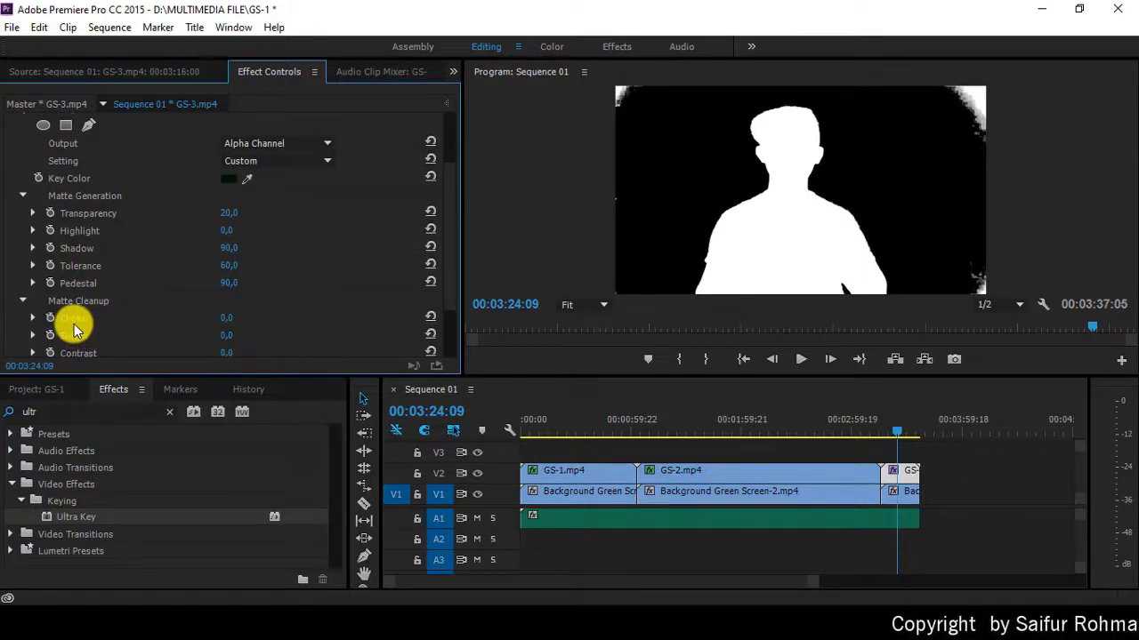
pyautogui.click(227, 318)
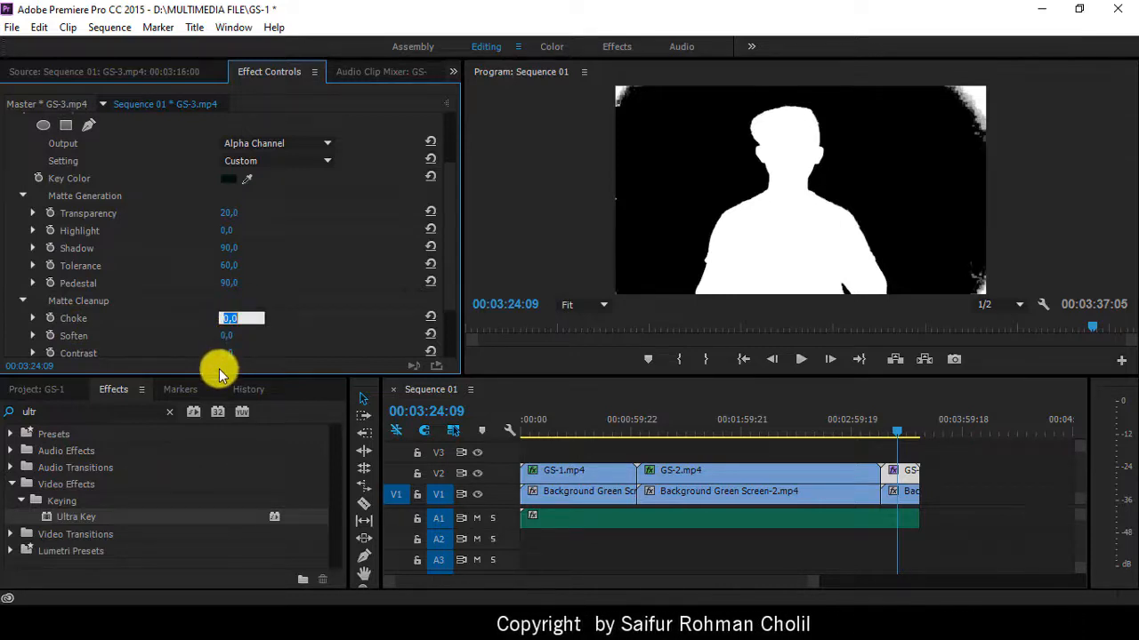
pyautogui.write('50')
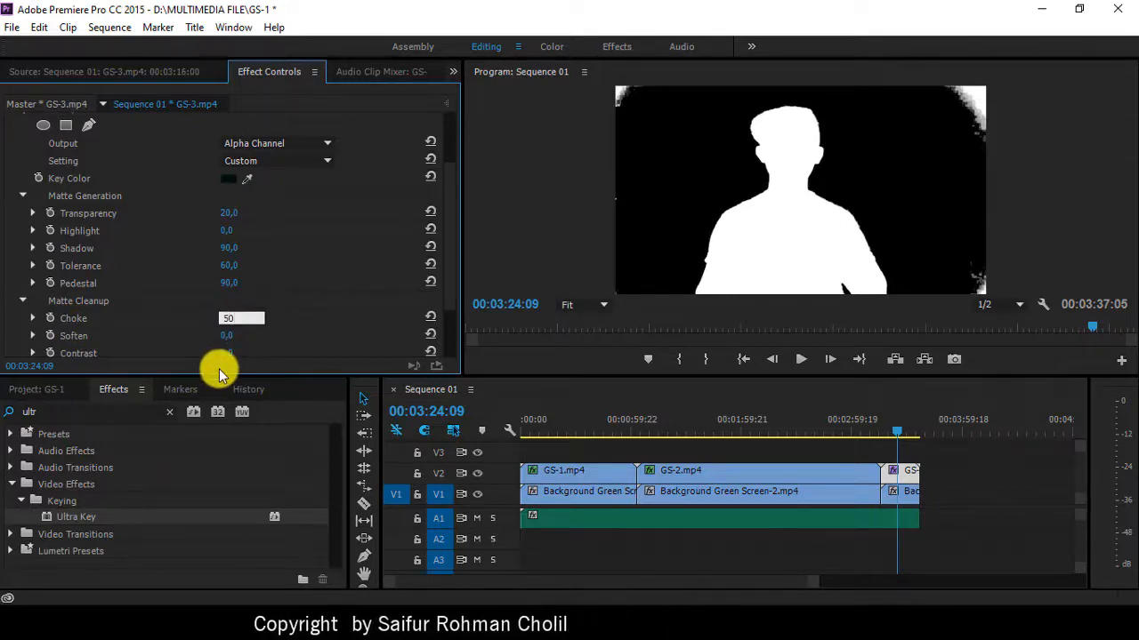
pyautogui.press('Return')
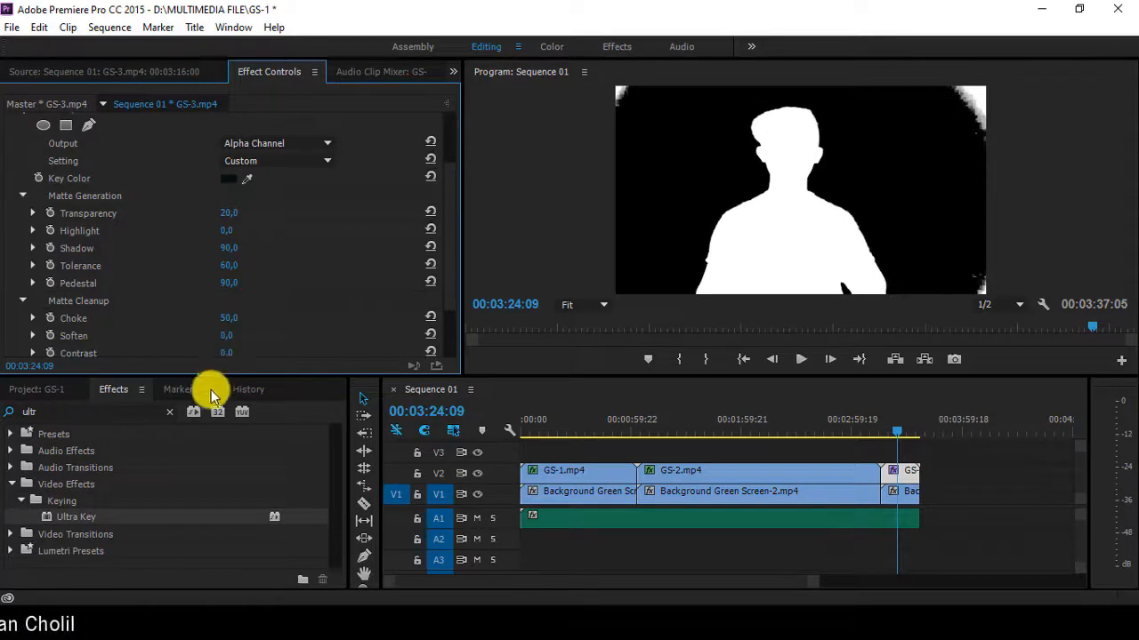
# - Set the Matte Cleanup Soften value to 50 for the GS-3 key
pyautogui.click(230, 335)
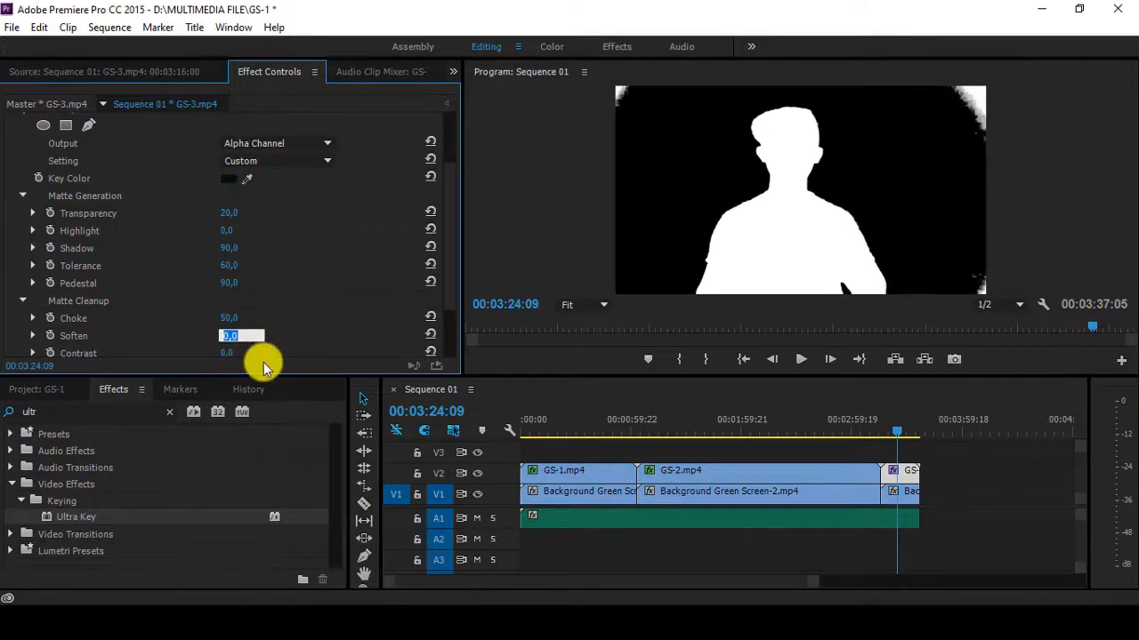
pyautogui.write('1')
pyautogui.press('Return')
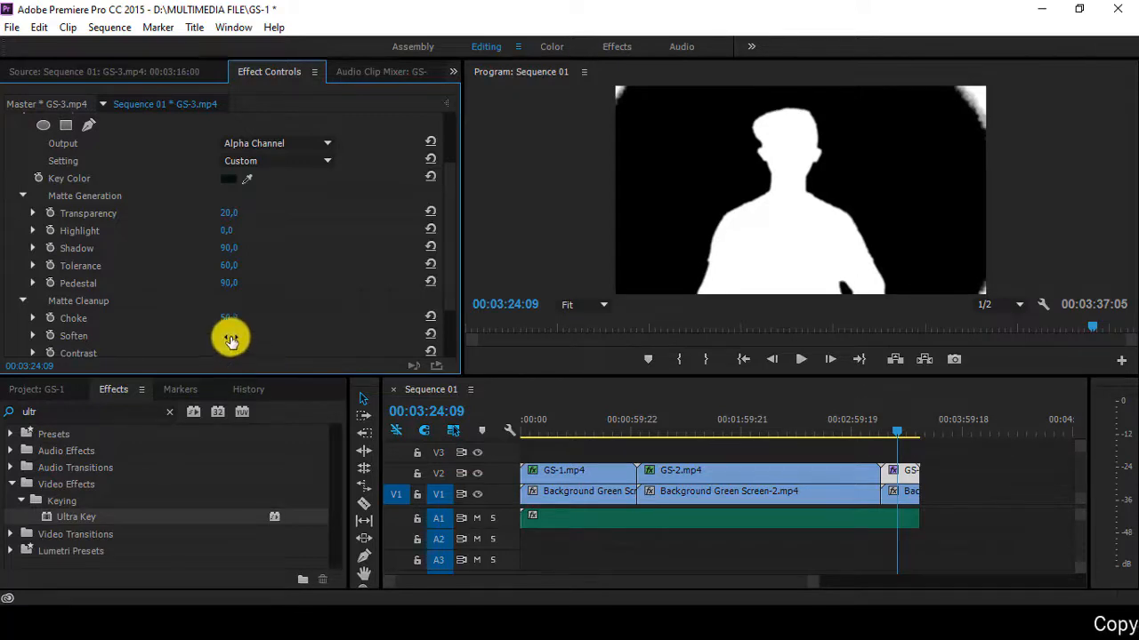
pyautogui.click(230, 335)
pyautogui.write('5')
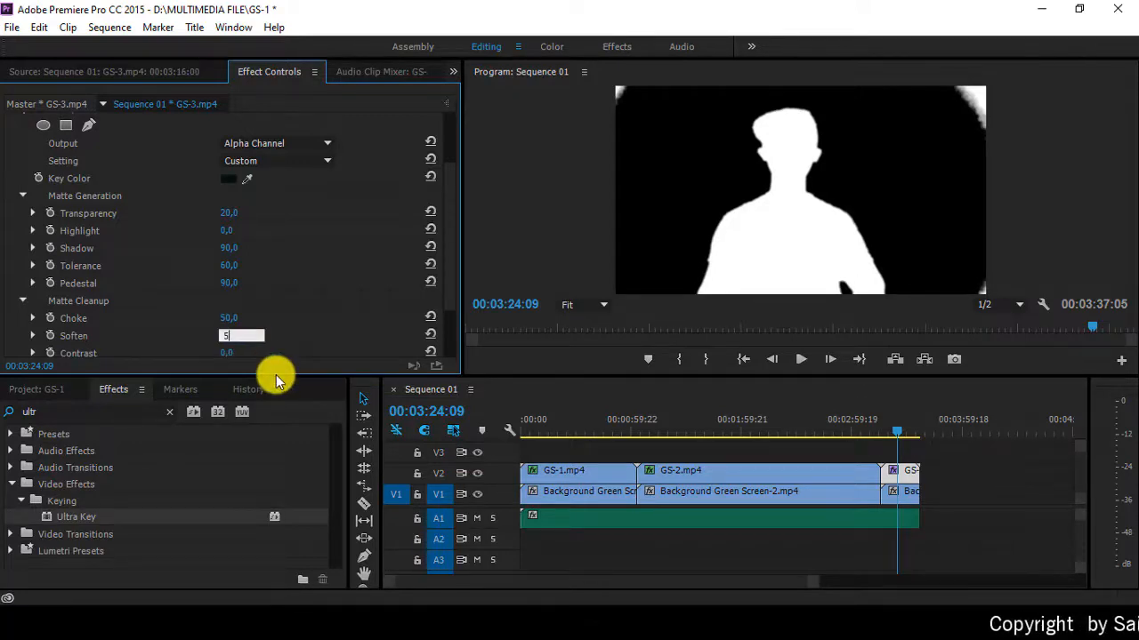
pyautogui.write('0')
pyautogui.press('Return')
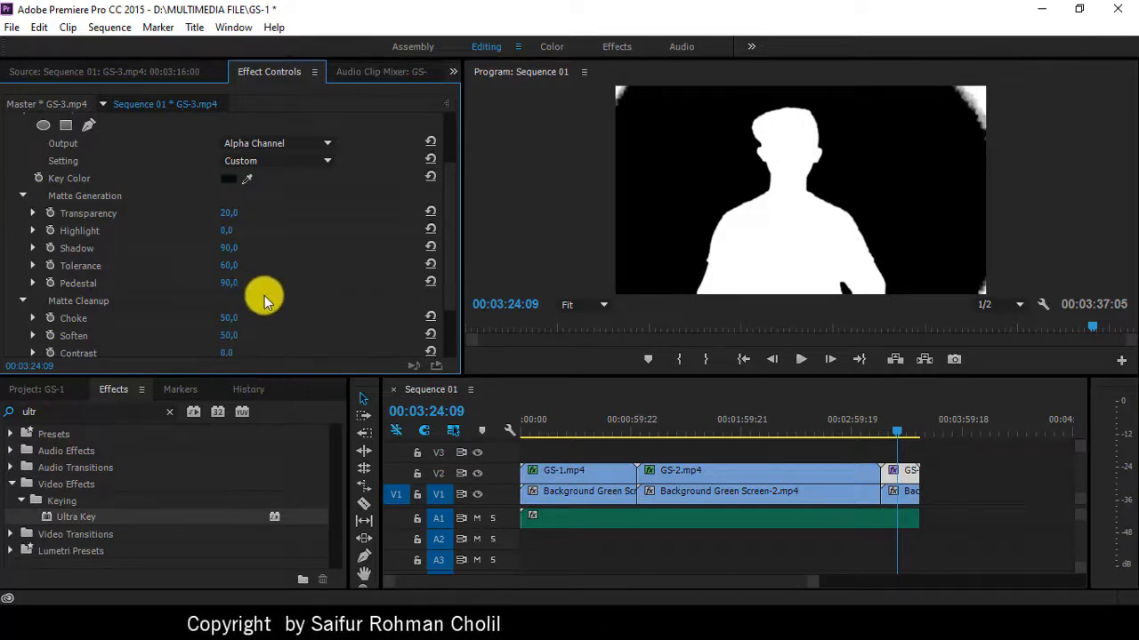
# - Set the Matte Cleanup Contrast of the GS-3 key to 40
pyautogui.scroll(-1, 249, 313)
pyautogui.click(227, 336)
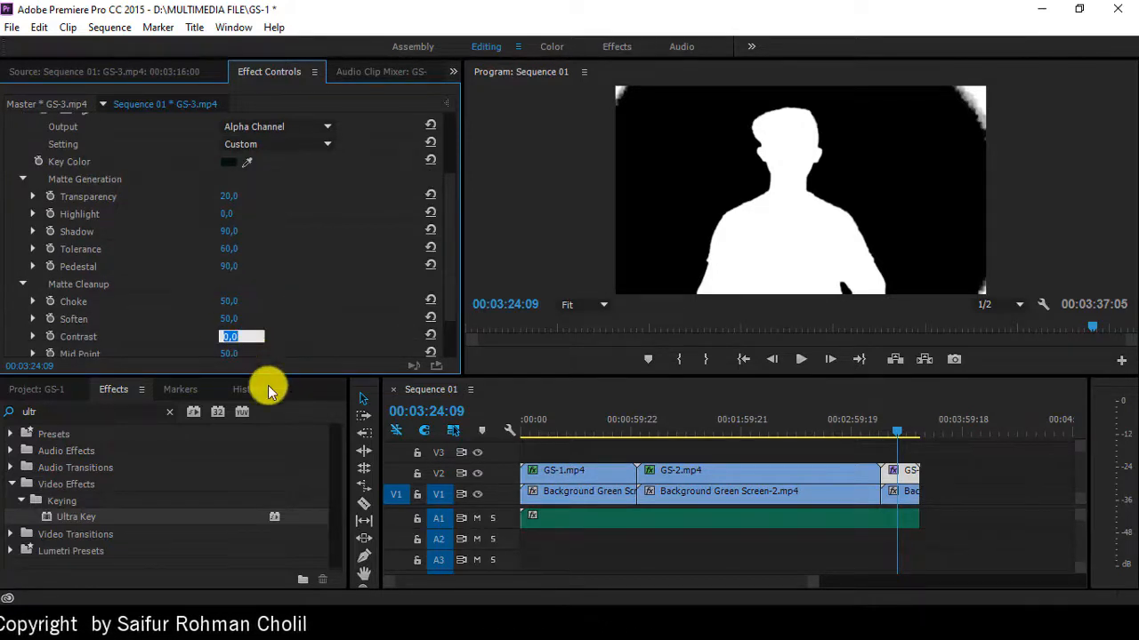
pyautogui.write('40')
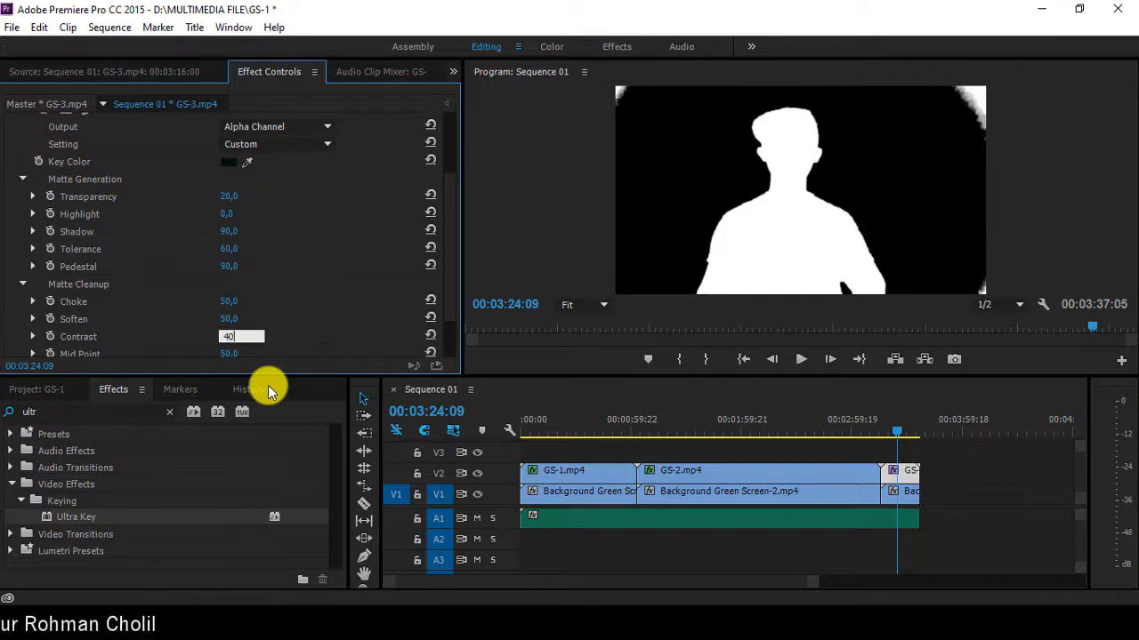
pyautogui.press('Return')
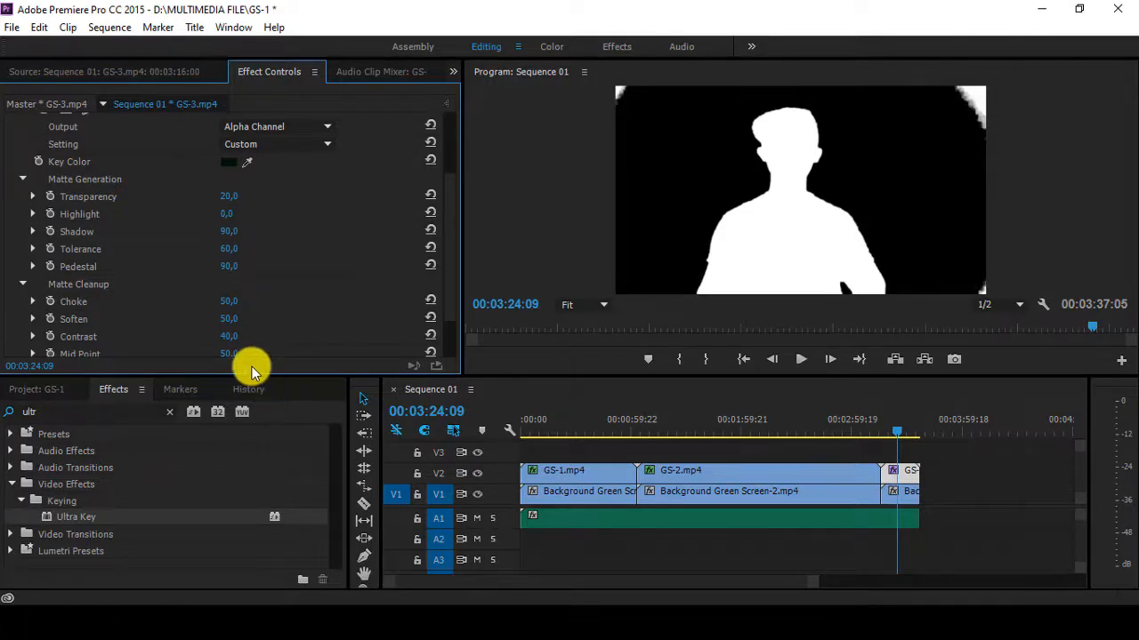
# - Find the Crop effect and add it to the GS-3.mp4 clip after Ultra Key
pyautogui.scroll(-1, 232, 334)
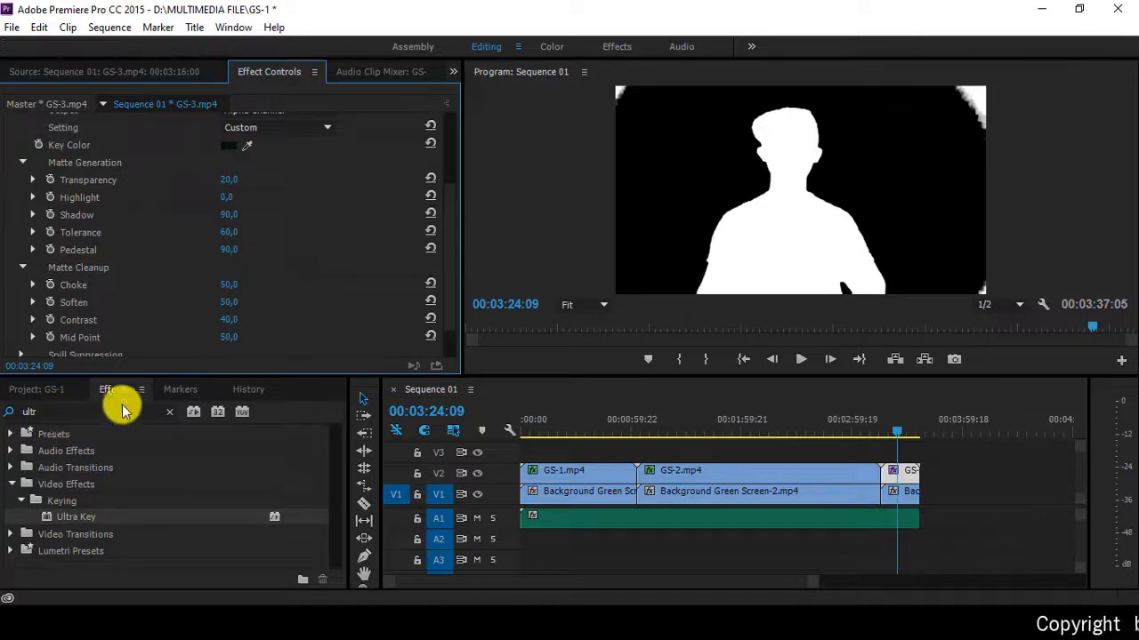
pyautogui.click(173, 411)
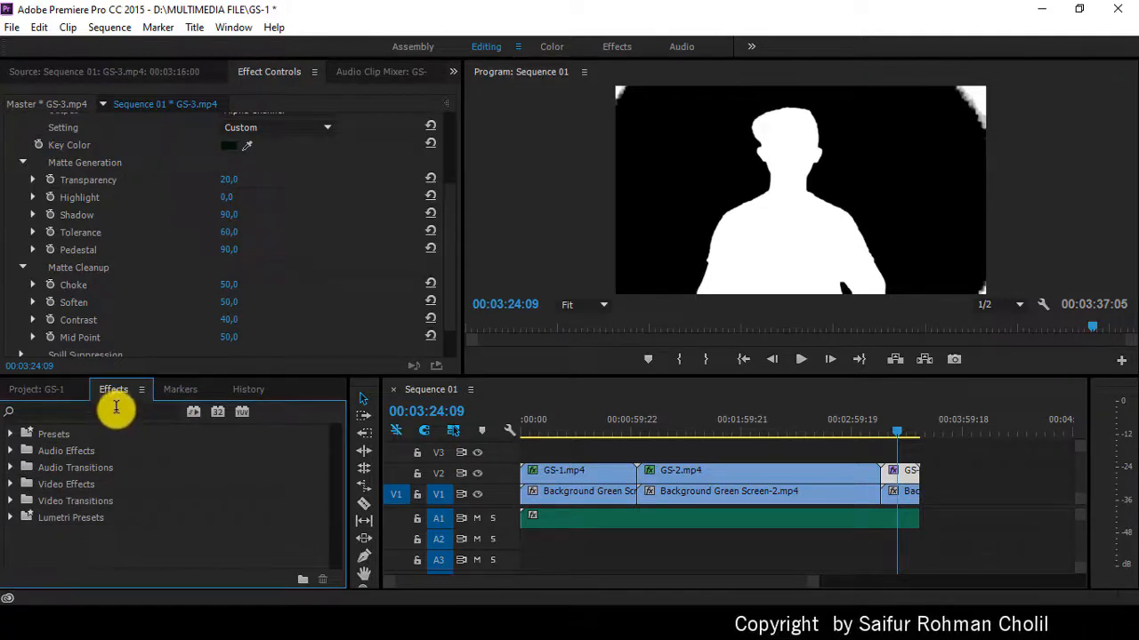
pyautogui.click(117, 410)
pyautogui.write('crop')
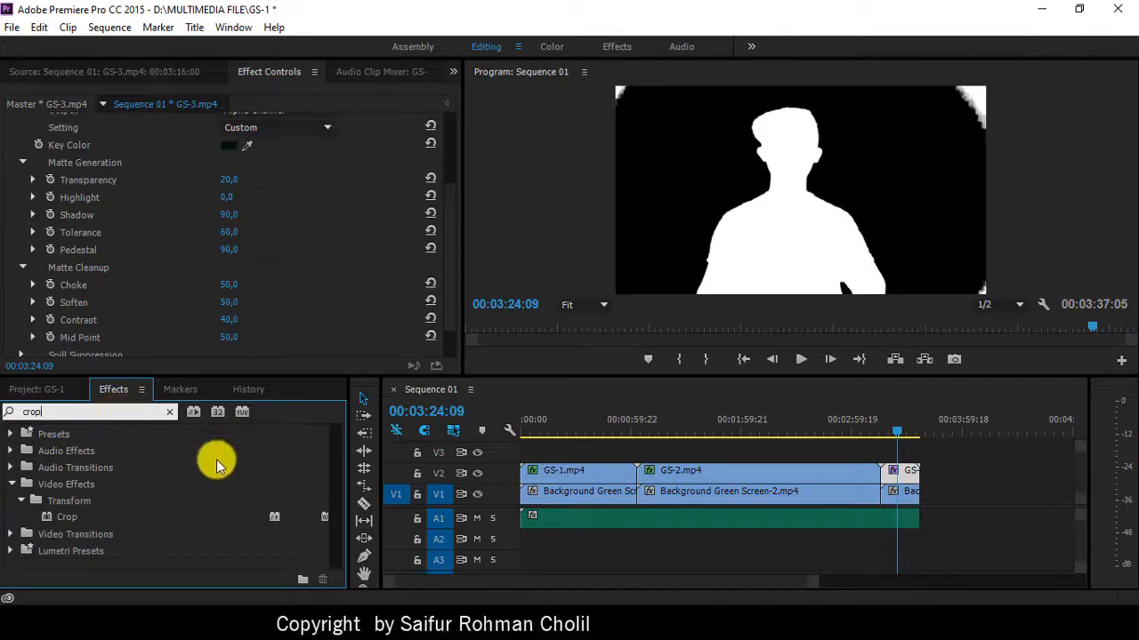
pyautogui.scroll(-2, 292, 283)
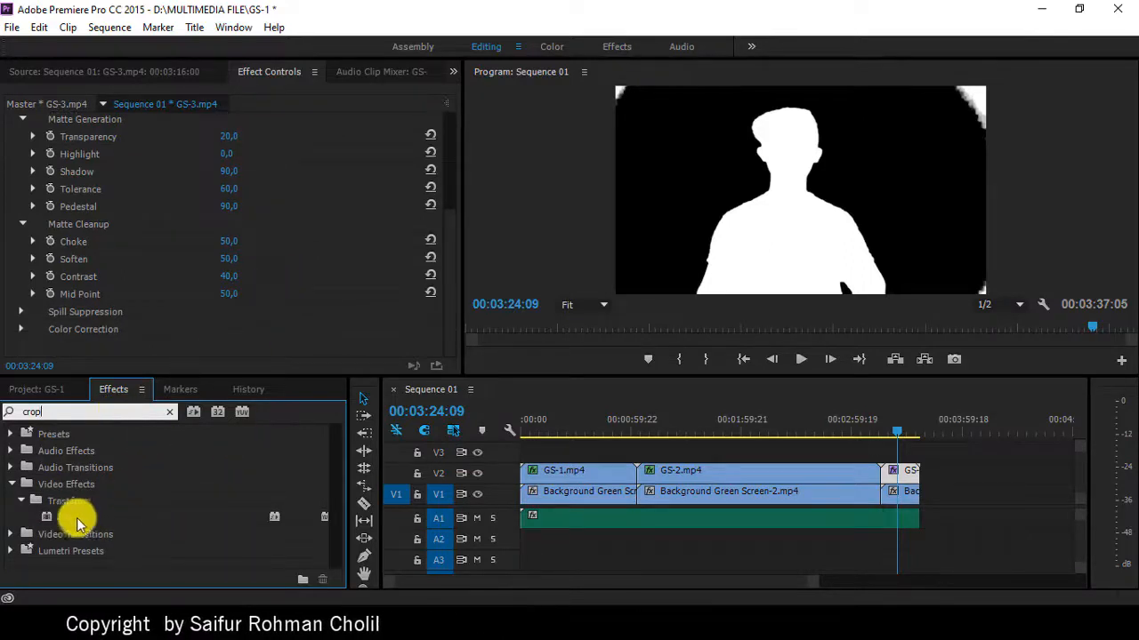
pyautogui.moveTo(67, 517); pyautogui.dragTo(53, 354)
# - Crop GS-3 by 4% on its Left edge and 9% on its Right edge, and enable Zoom
pyautogui.scroll(-5, 170, 298)
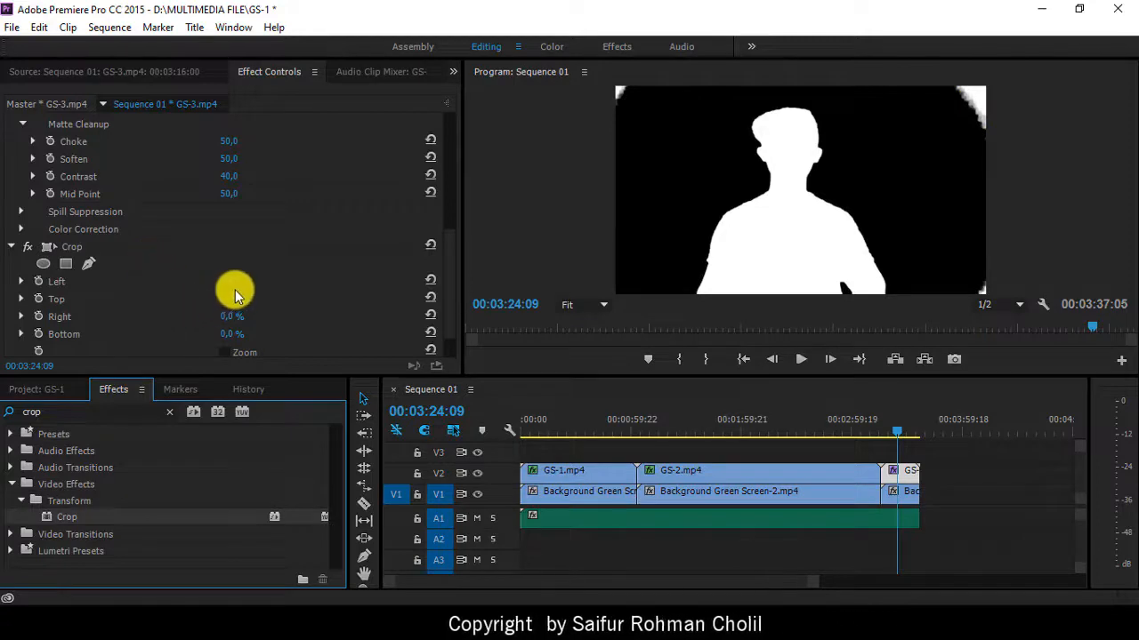
pyautogui.moveTo(234, 285)
pyautogui.mouseDown()
pyautogui.moveTo(276, 279)
pyautogui.moveTo(249, 270)
pyautogui.mouseUp()
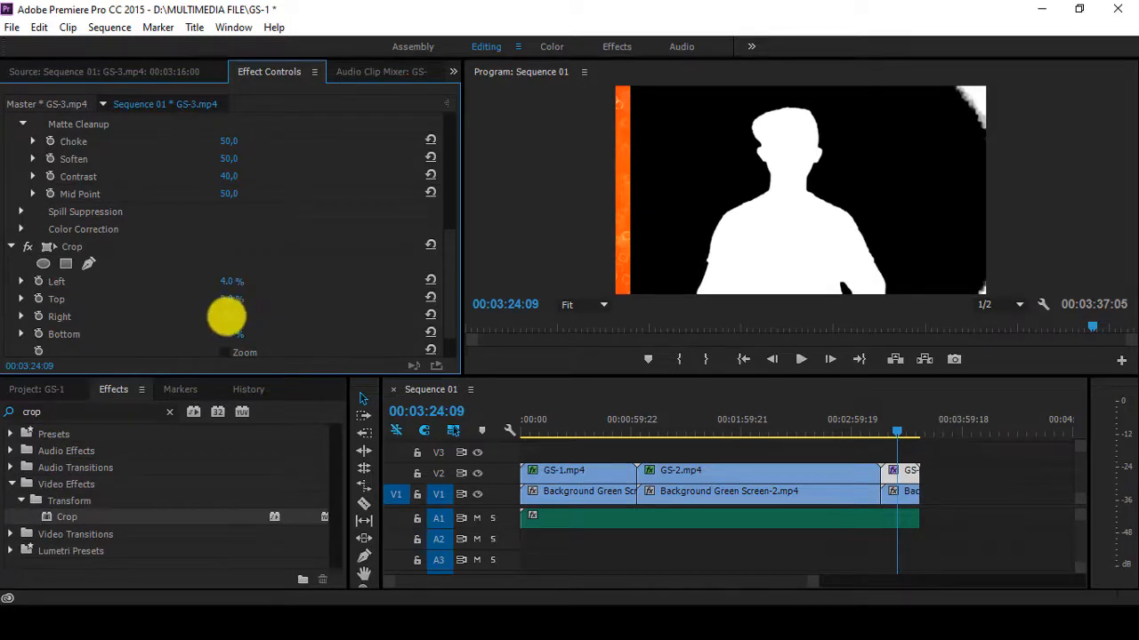
pyautogui.moveTo(209, 316); pyautogui.dragTo(242, 318)
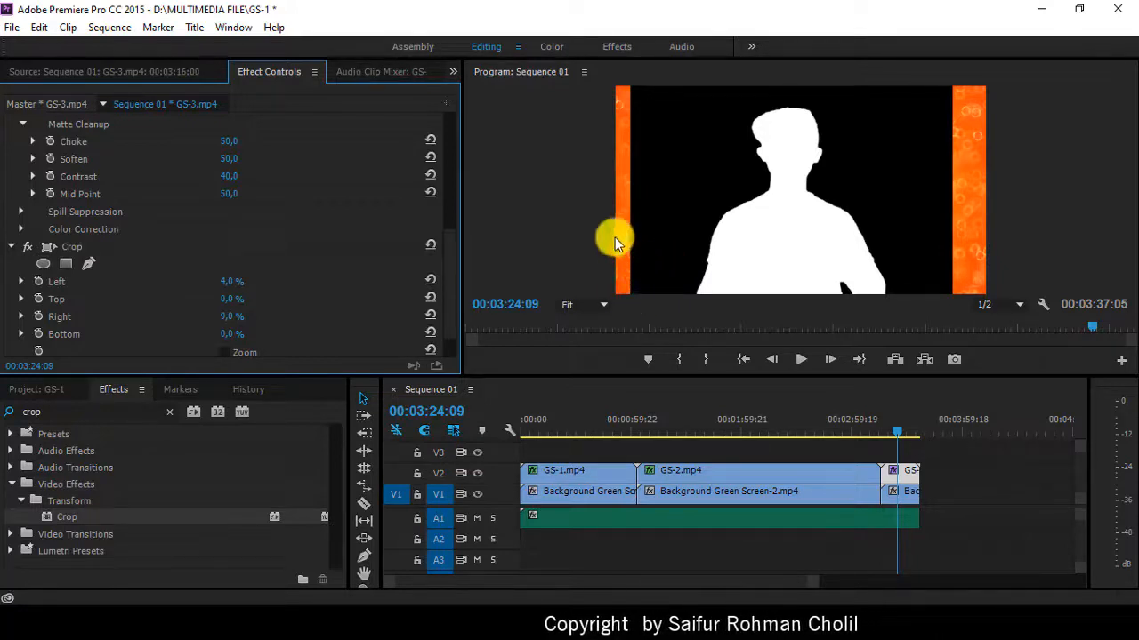
pyautogui.scroll(-1, 255, 292)
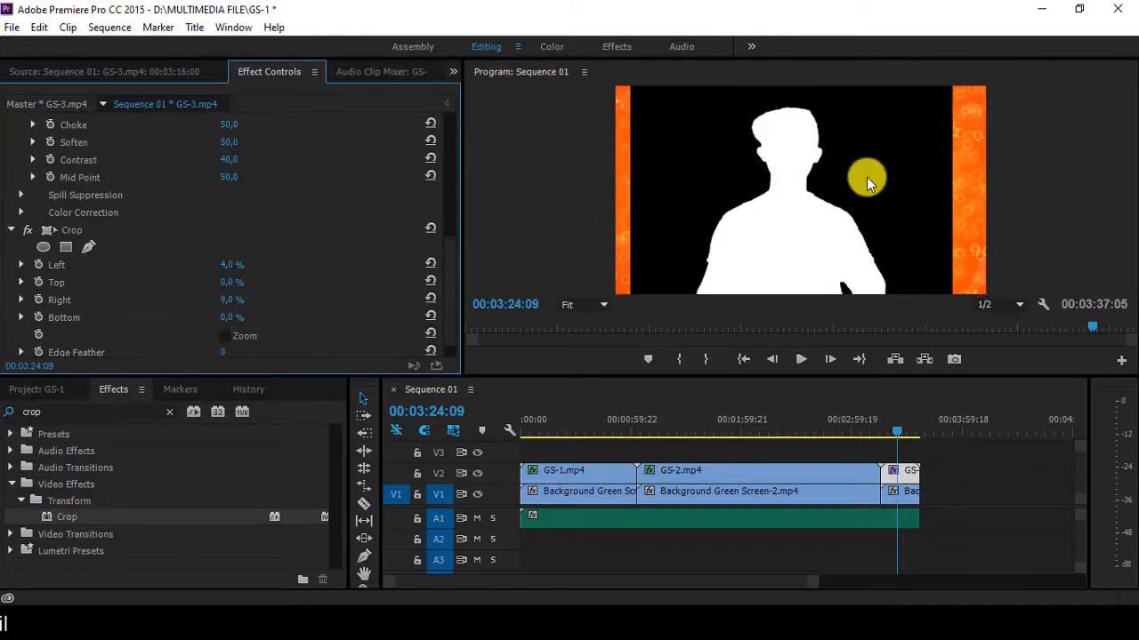
pyautogui.click(225, 338)
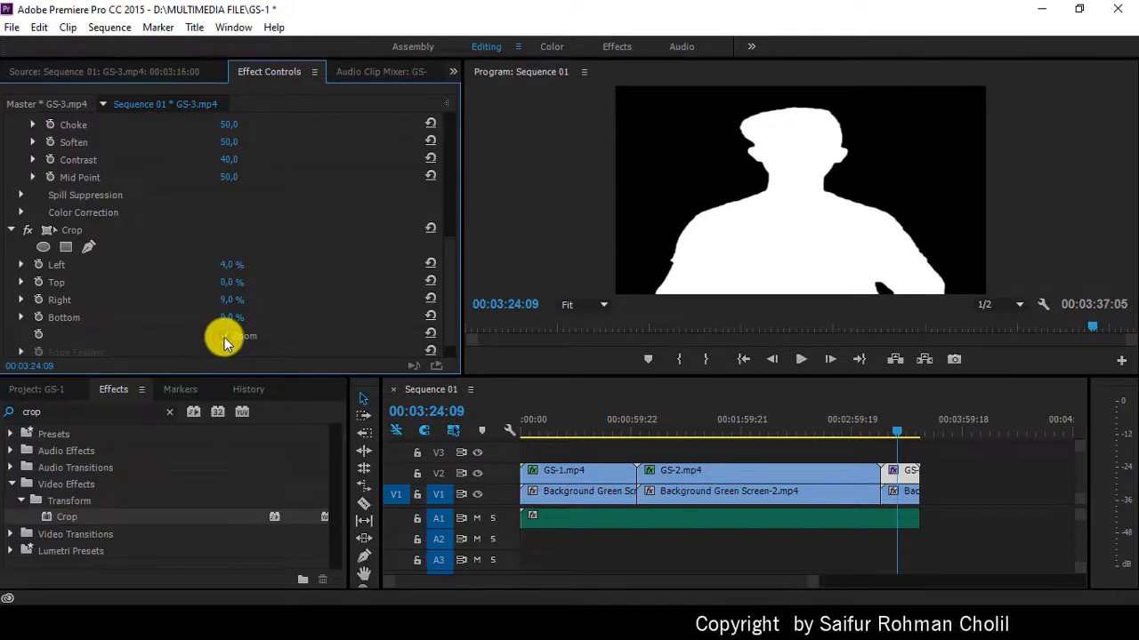
# - Switch the Ultra Key Output of GS-3 to Composite
pyautogui.scroll(6, 223, 308)
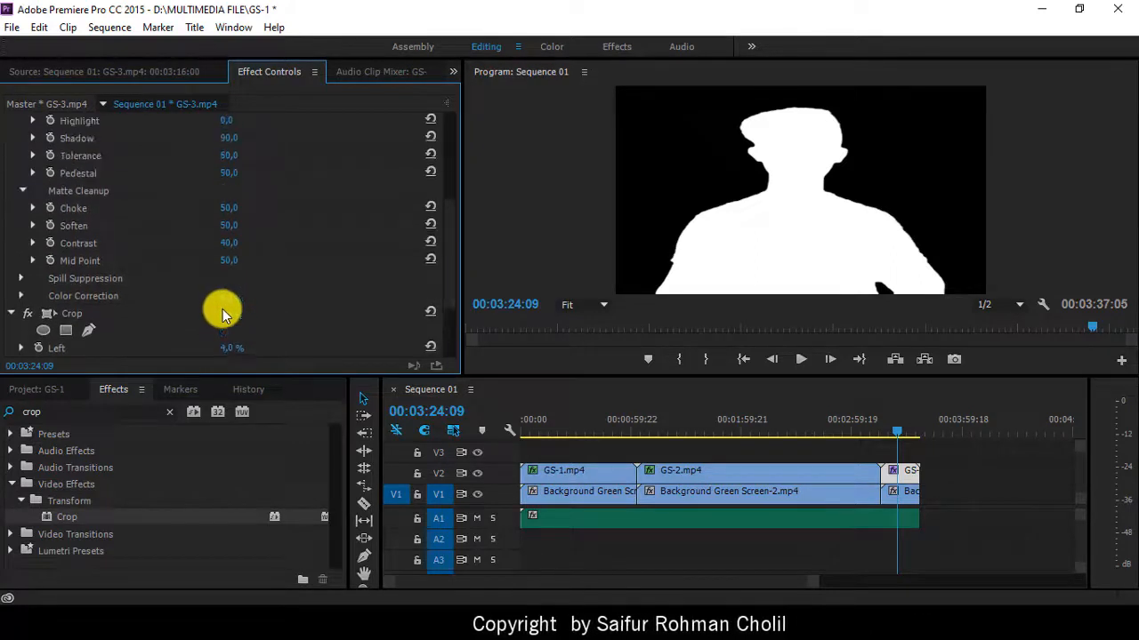
pyautogui.scroll(2, 218, 302)
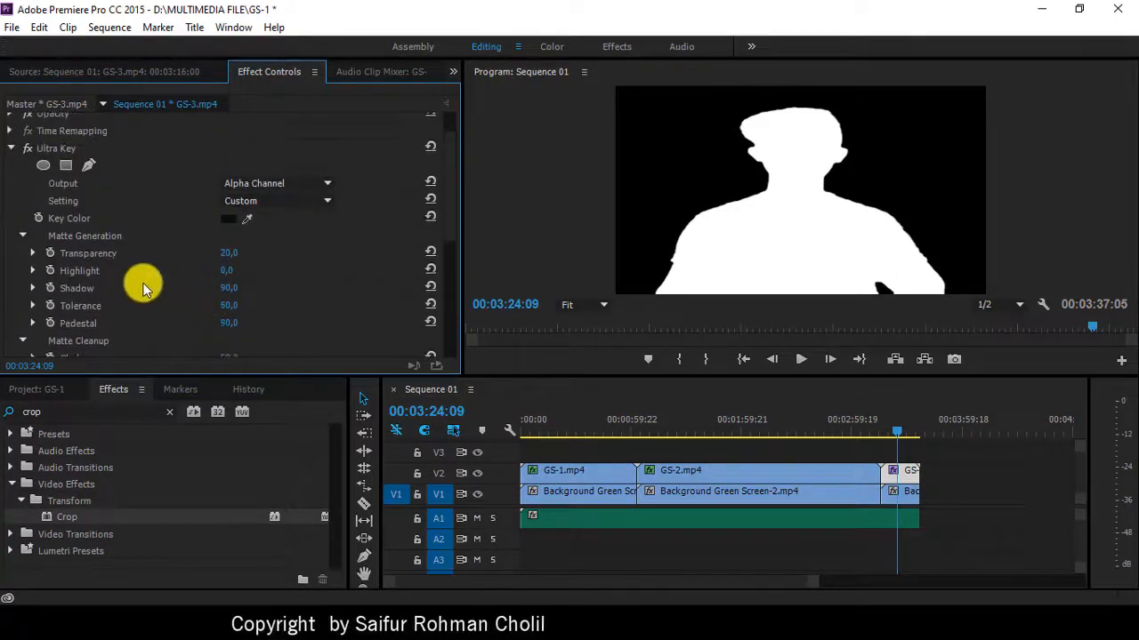
pyautogui.click(309, 182)
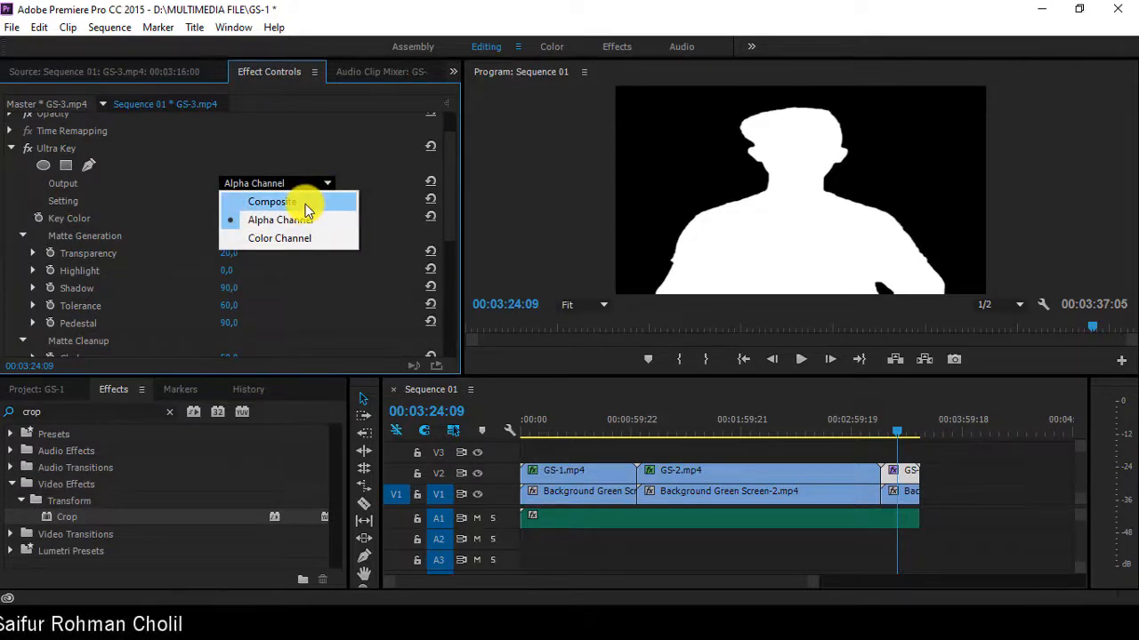
pyautogui.click(307, 210)
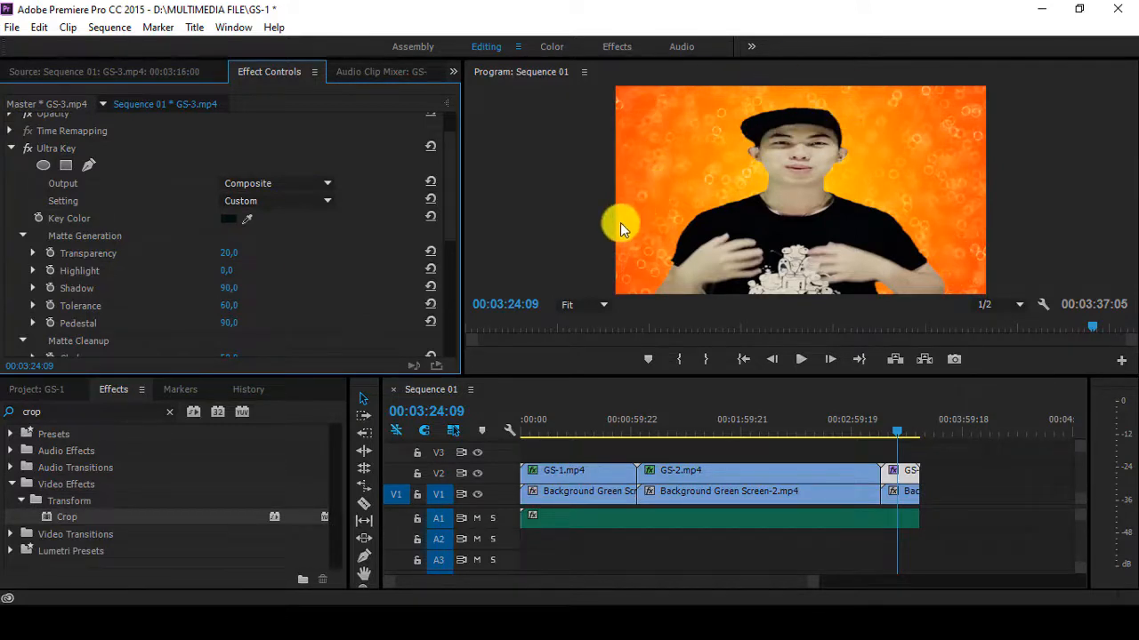
# - Preview the GS-3 composite by playing the sequence from about 00:03:11 to its end
pyautogui.click(872, 432)
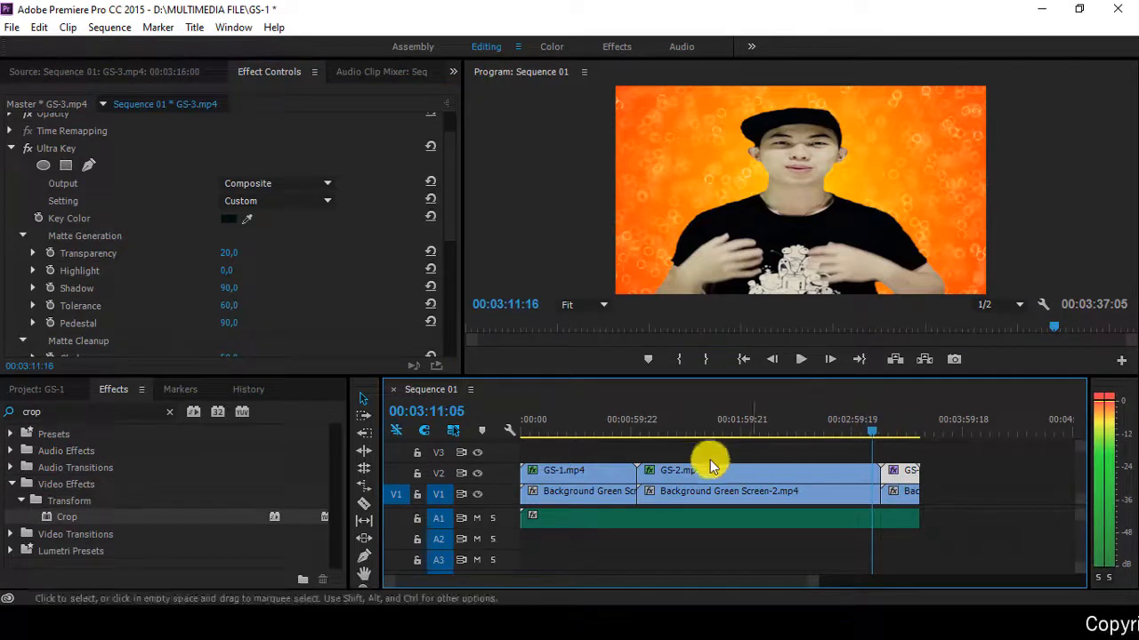
pyautogui.click(801, 359)
pyautogui.click(803, 359)
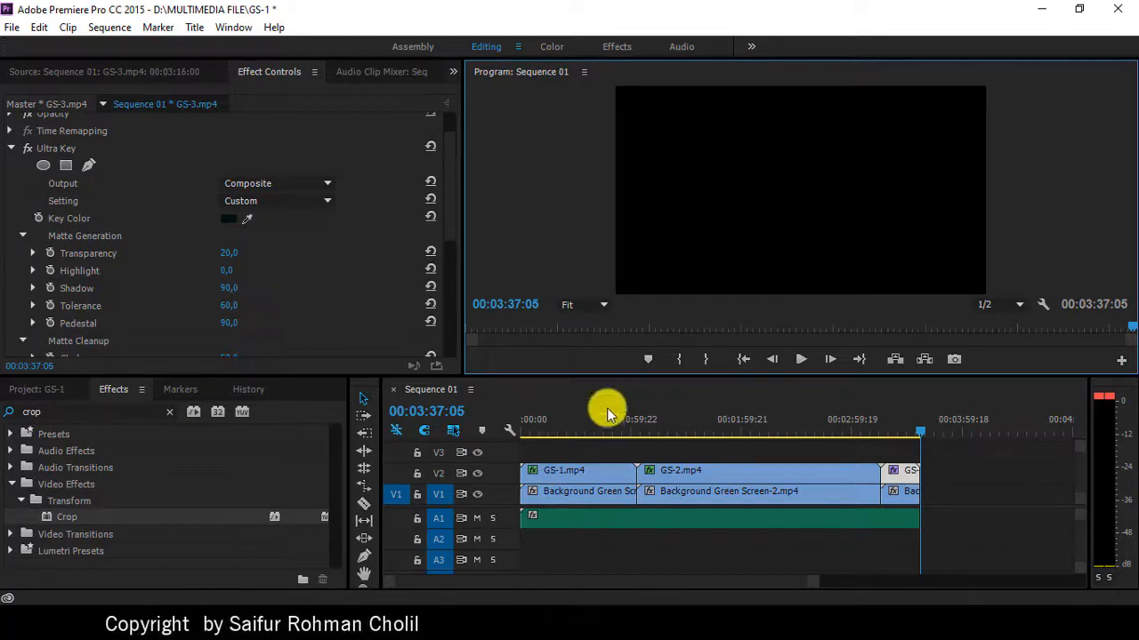
# - Move the playhead to 00:00:26:07 and render the sequence with Render In to Out, moving the progress window clear of the preview
pyautogui.click(570, 429)
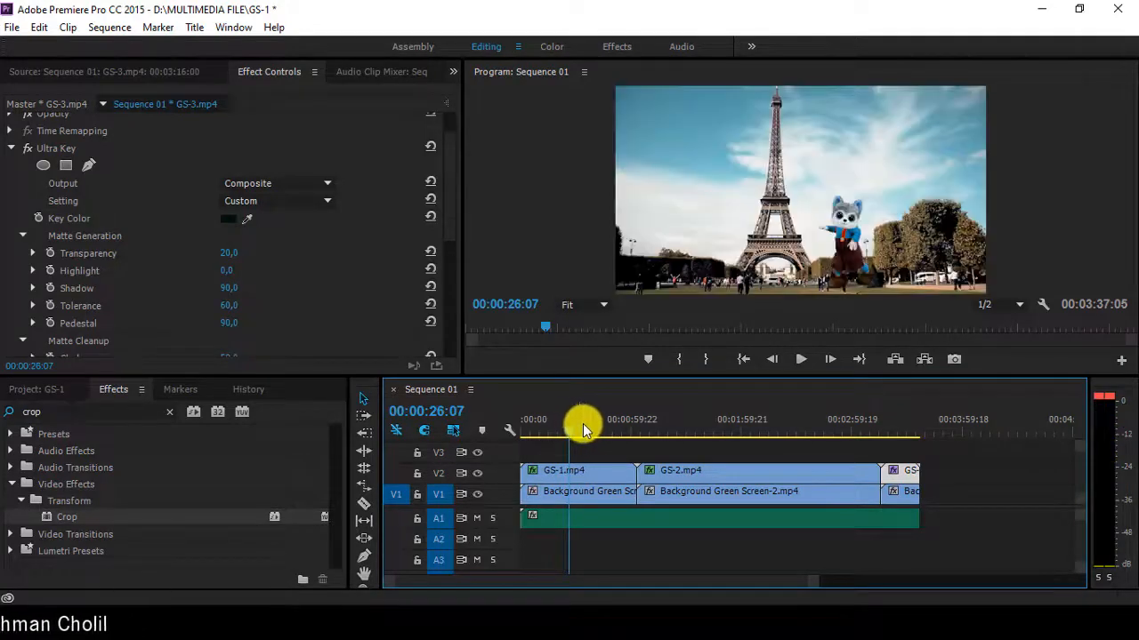
pyautogui.click(111, 28)
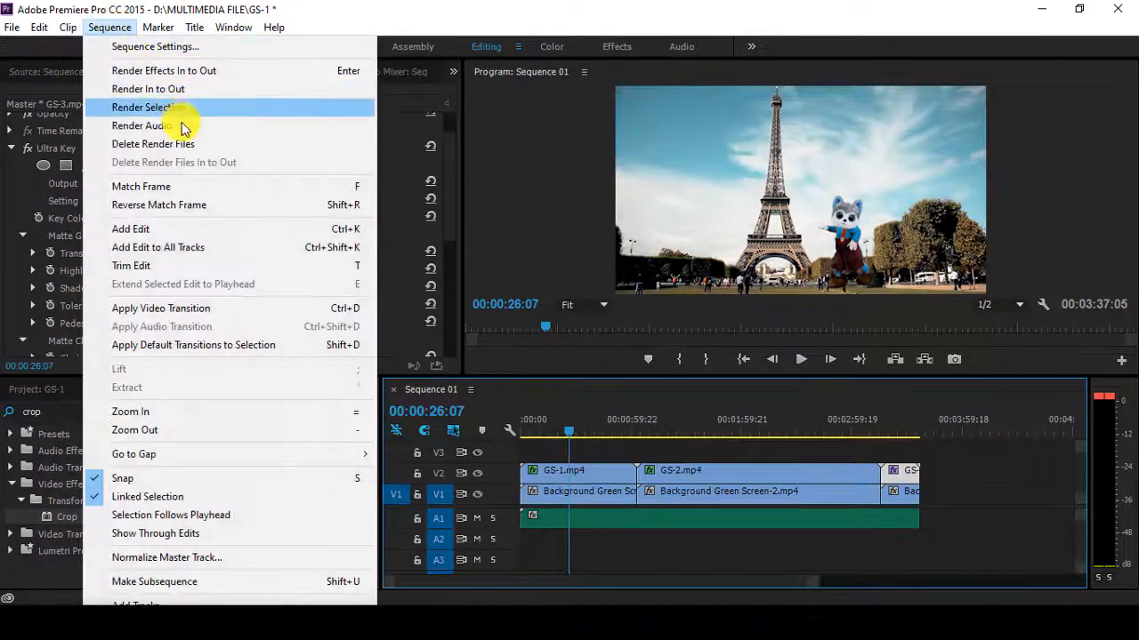
pyautogui.click(187, 92)
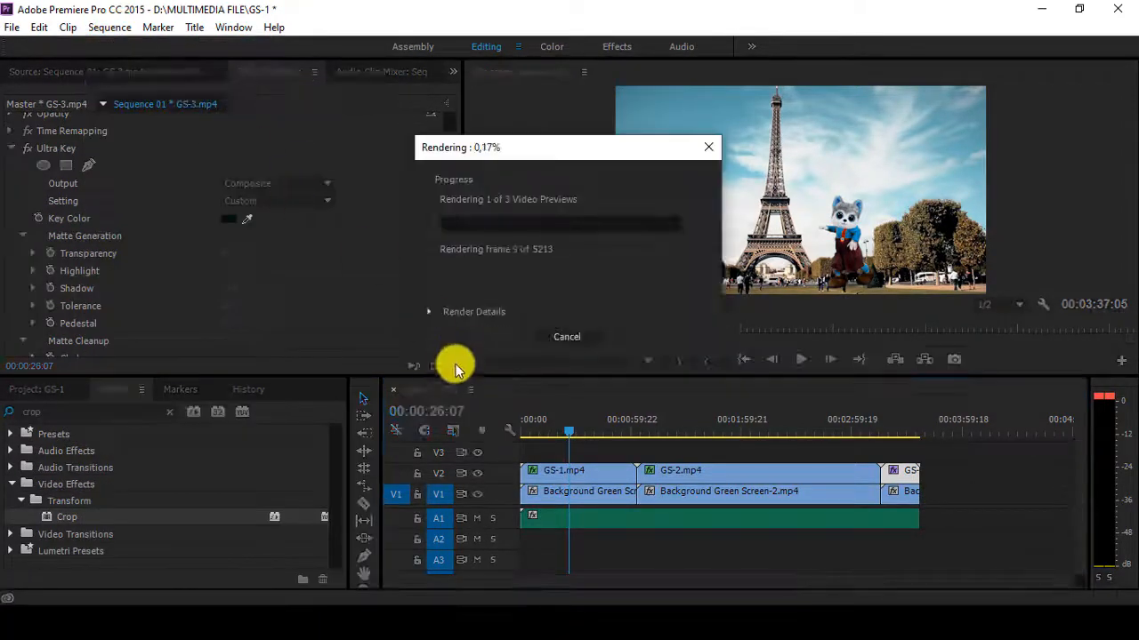
pyautogui.moveTo(558, 153); pyautogui.dragTo(361, 160)
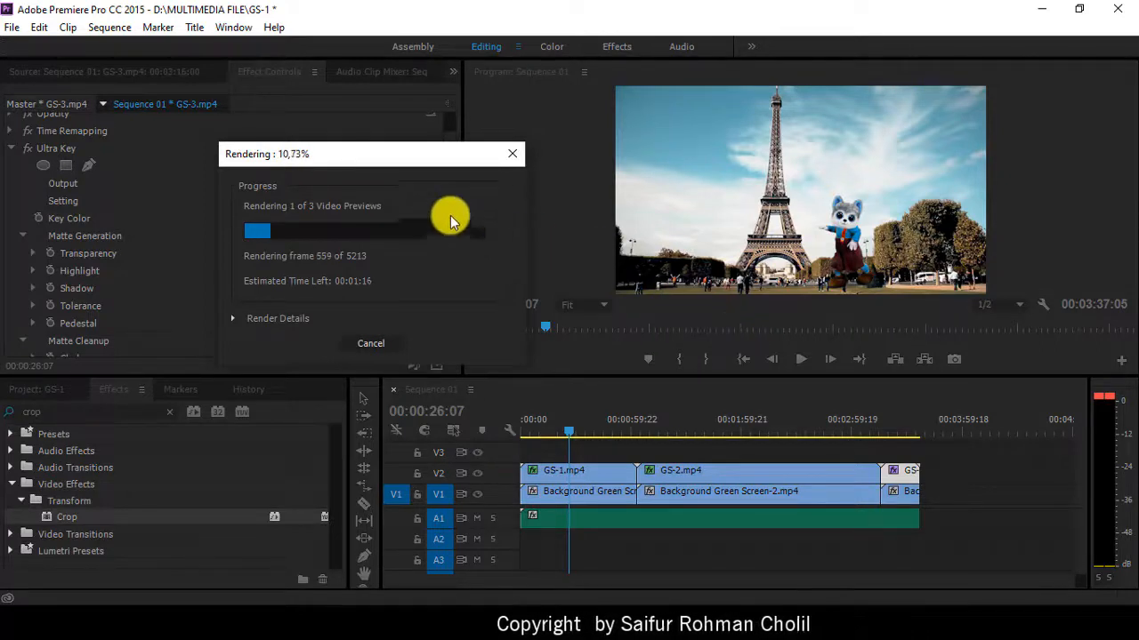
pyautogui.moveTo(374, 164); pyautogui.dragTo(469, 189)
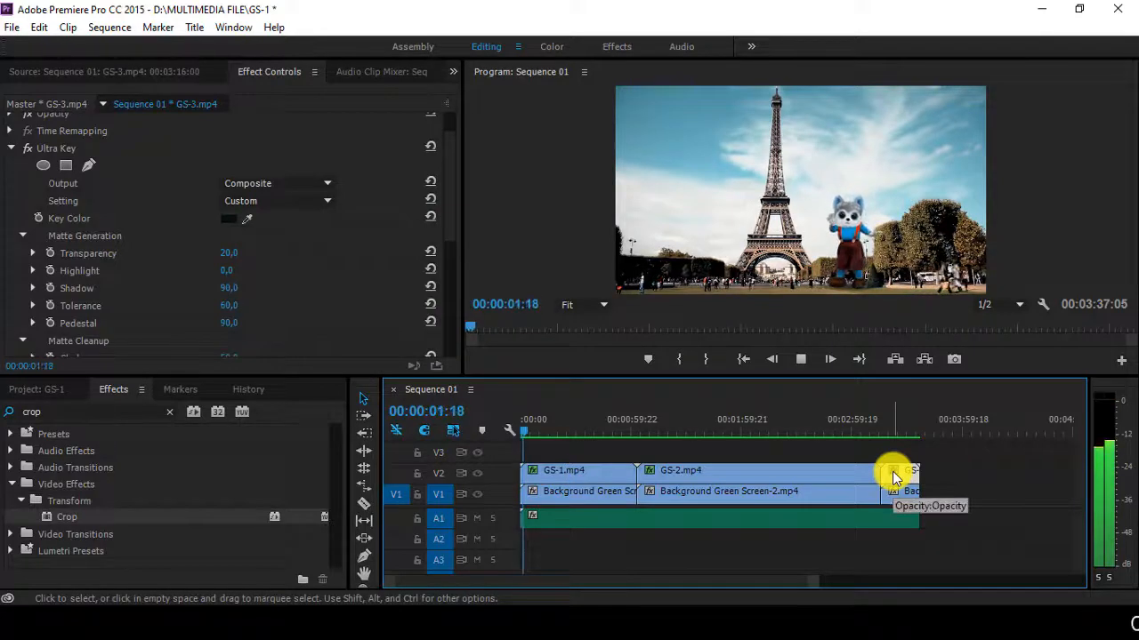
# - Watch the rendered sequence through to its end in a maximized Program monitor, and restore the normal panel layout
pyautogui.press('`')
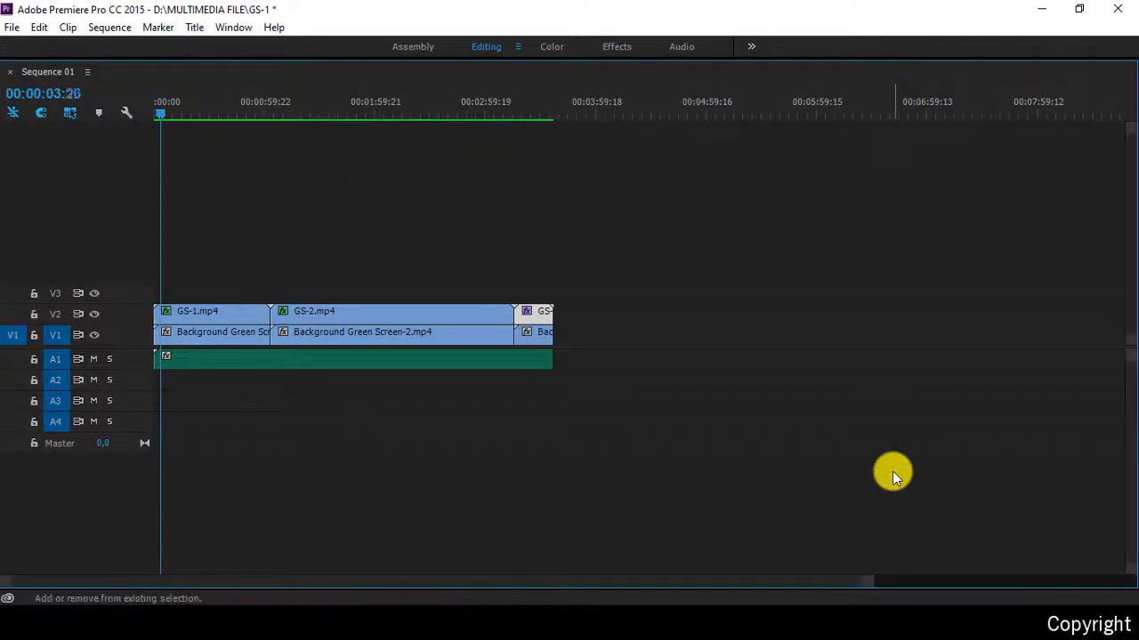
pyautogui.press('`')
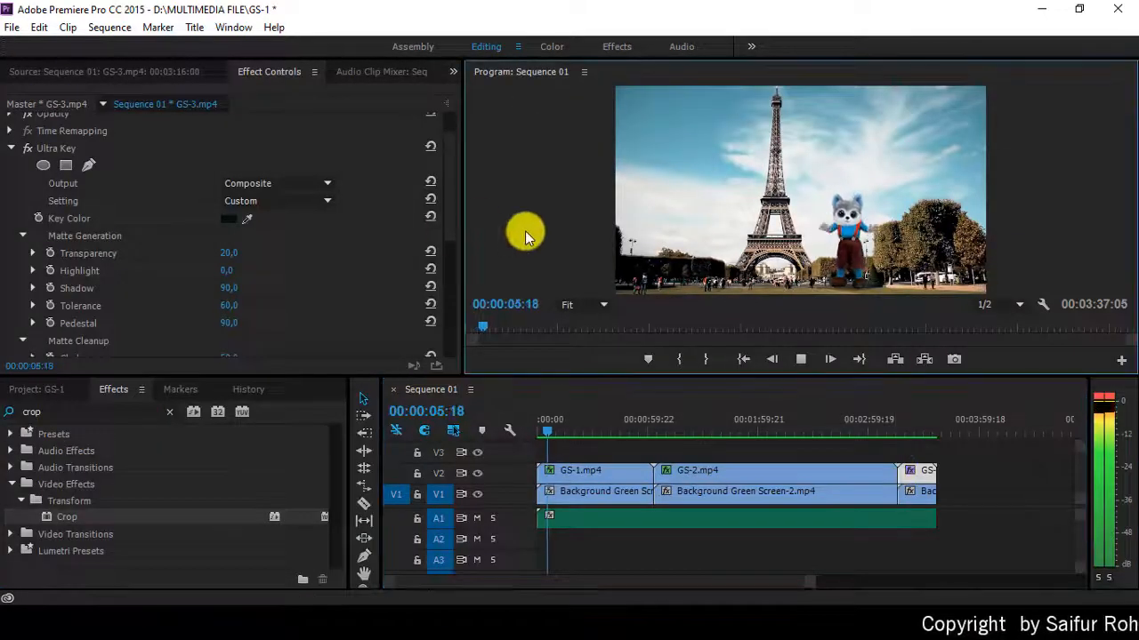
pyautogui.press('`')
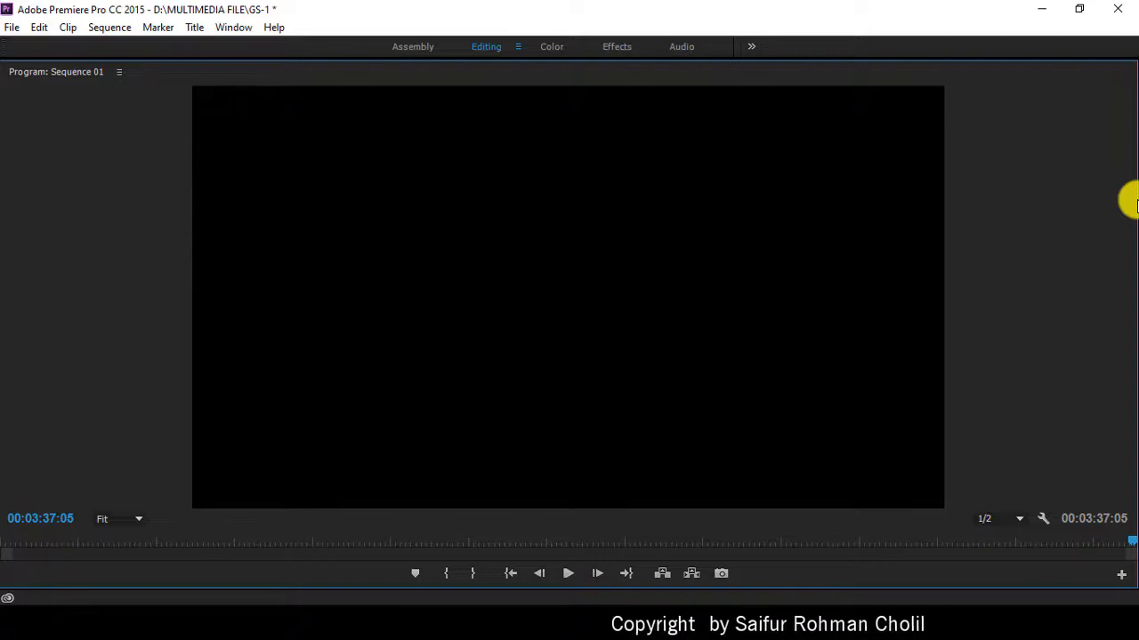
pyautogui.press('`')
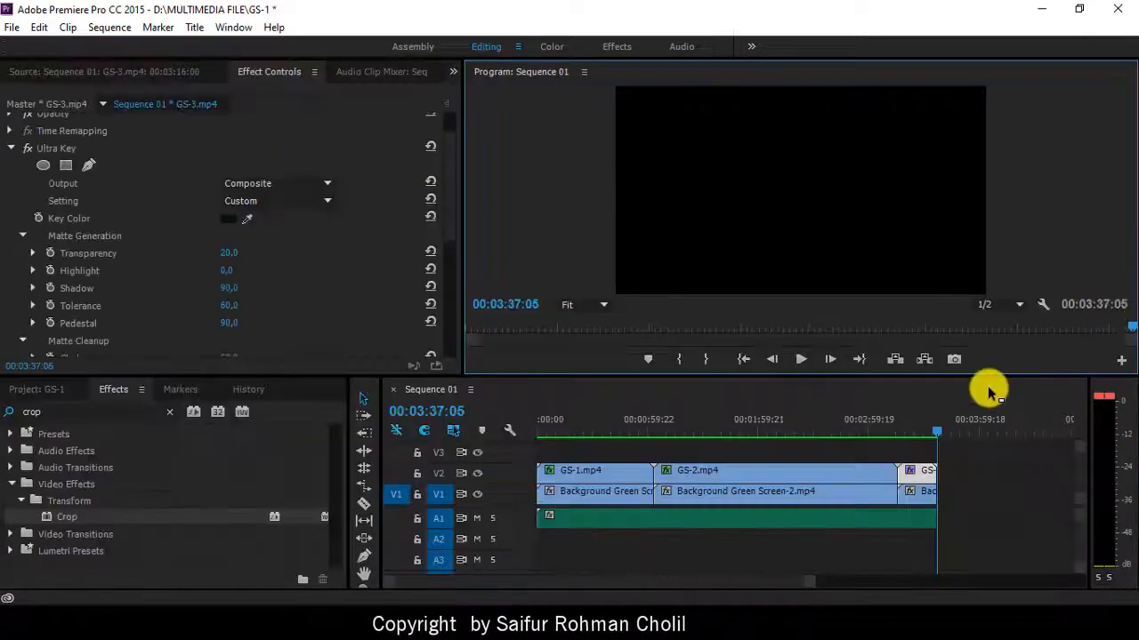